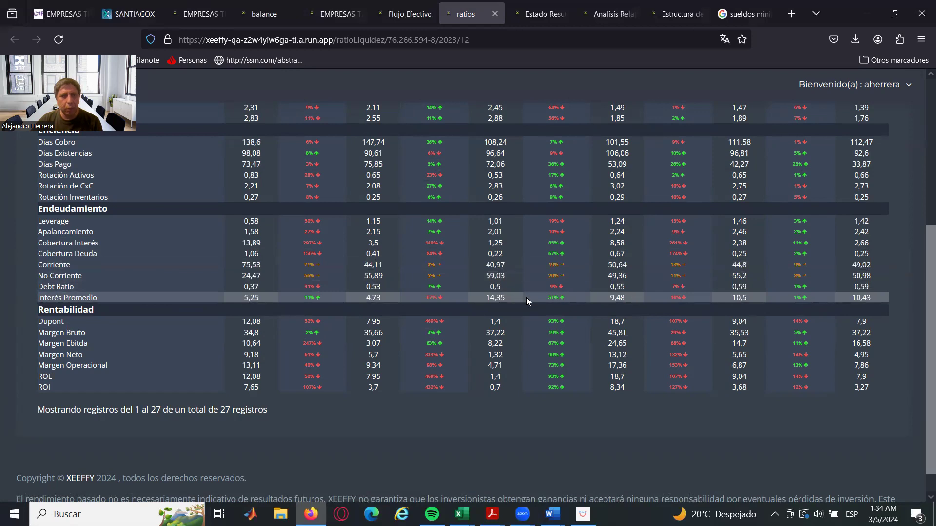
Step: Open the financing structure page for Empresas Tricot and review its debt and capital table, percentage and amount charts, and yearly debt ratios
click(637, 23)
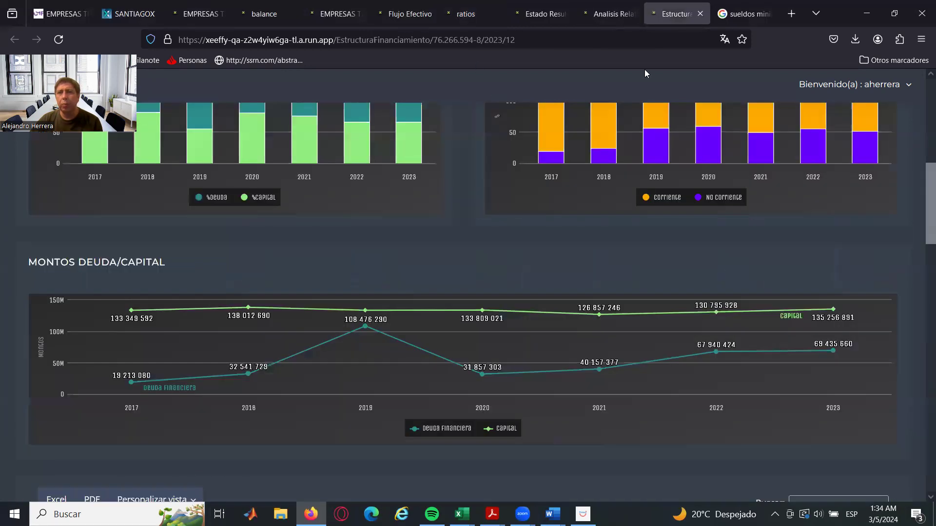
scroll(515, 316, up, 5)
scroll(514, 316, up, 3)
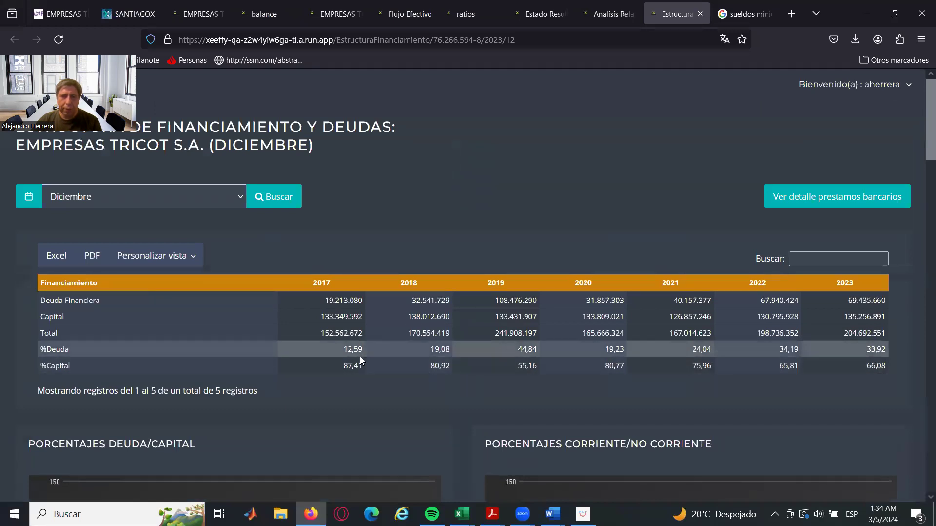
scroll(438, 369, down, 5)
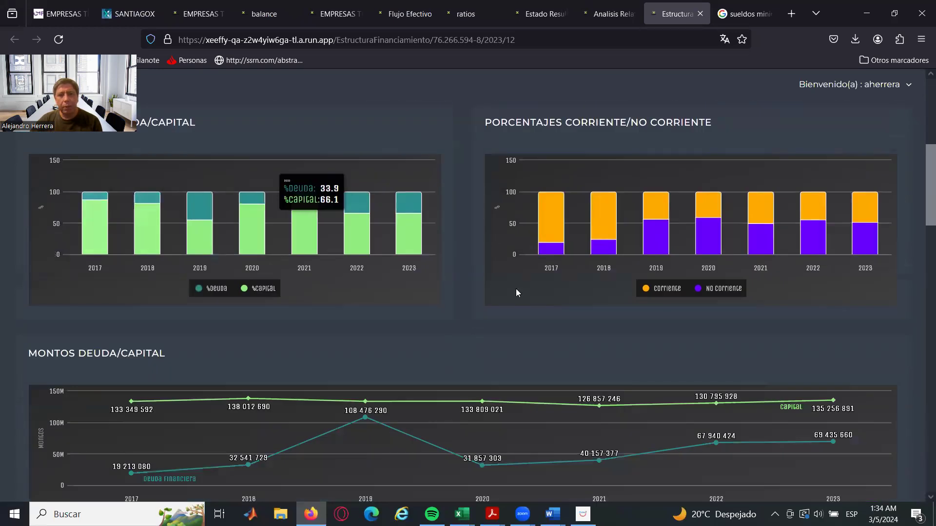
scroll(527, 341, down, 1)
scroll(442, 383, down, 3)
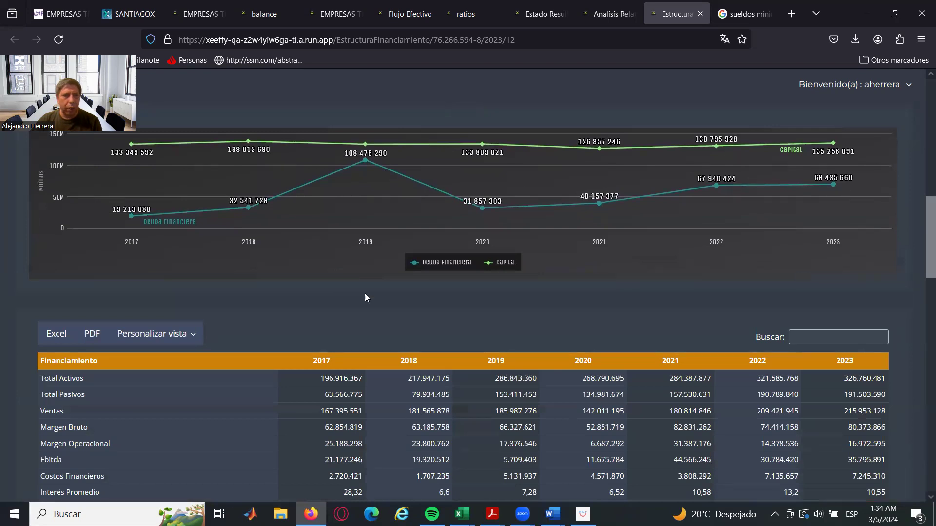
scroll(365, 302, down, 2)
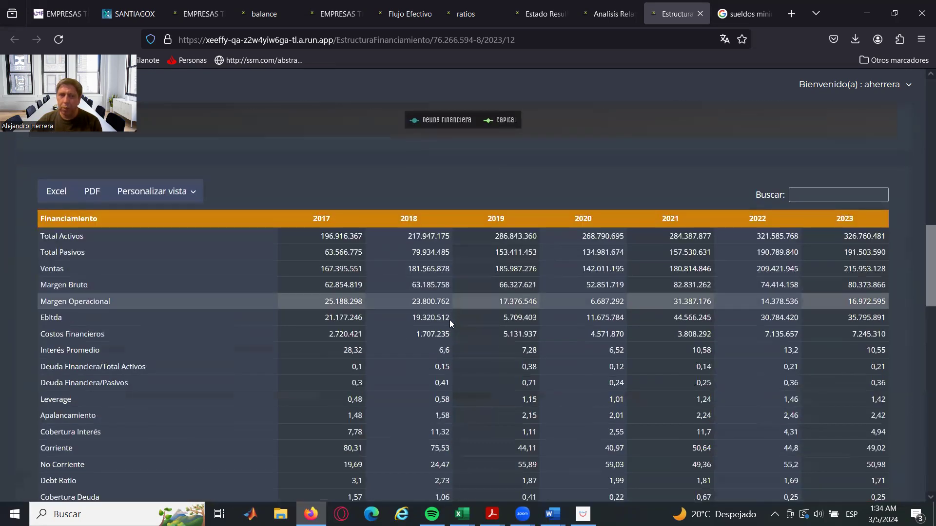
scroll(450, 320, down, 2)
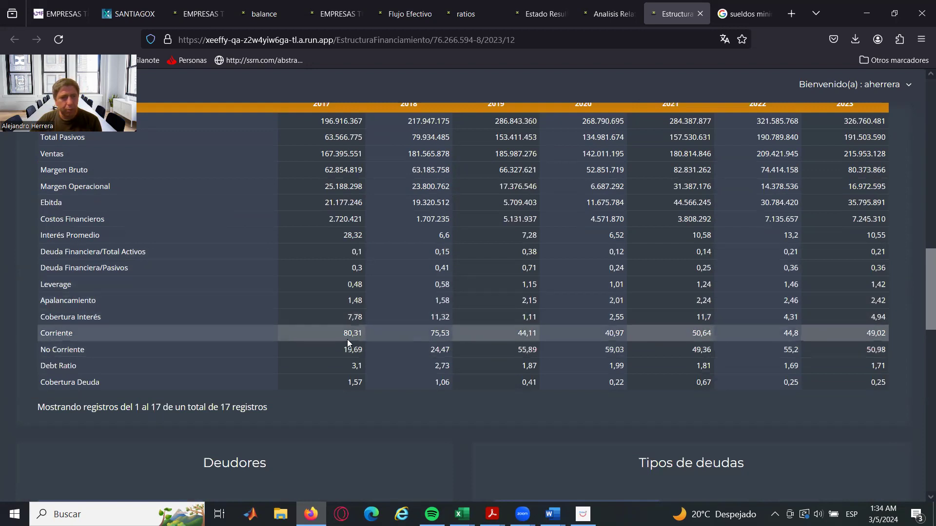
Step: Examine the debtor, debt type, creditor bank, amortization and currency tables in the debt breakdown
scroll(436, 343, down, 5)
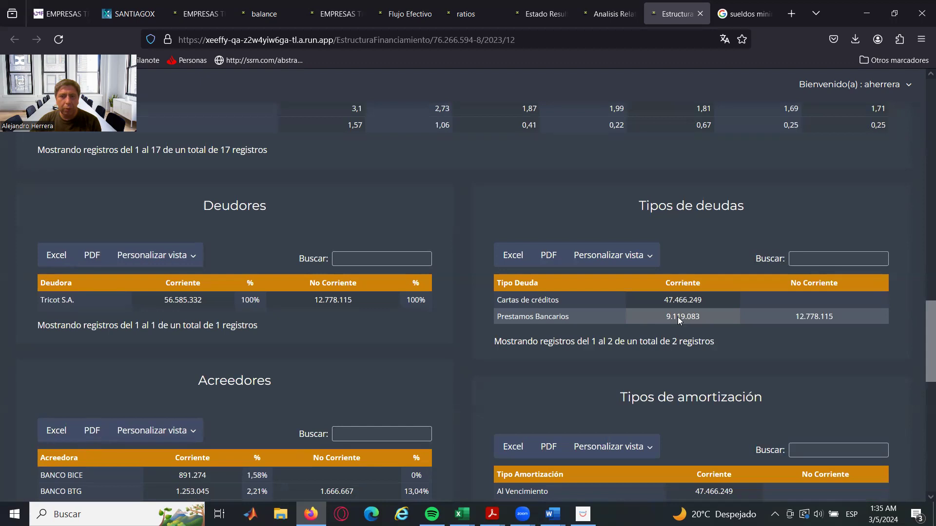
scroll(569, 365, down, 3)
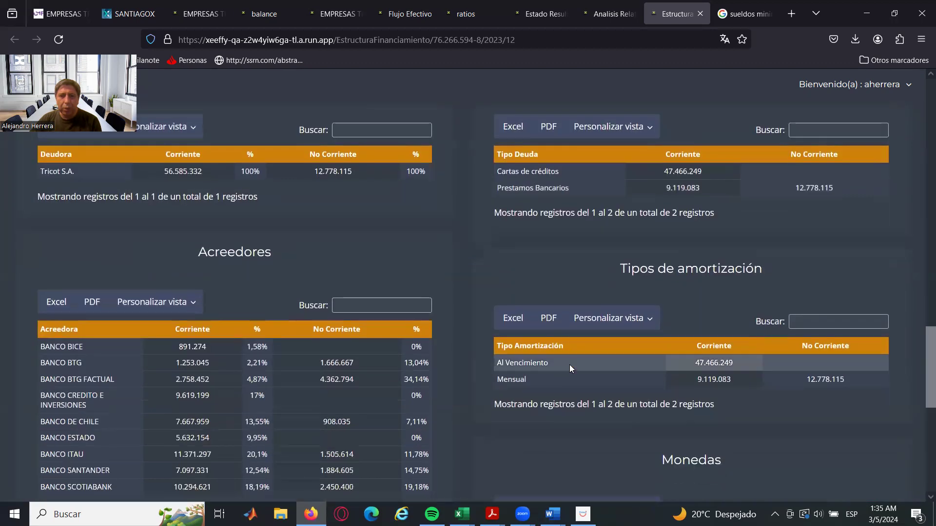
scroll(549, 359, down, 4)
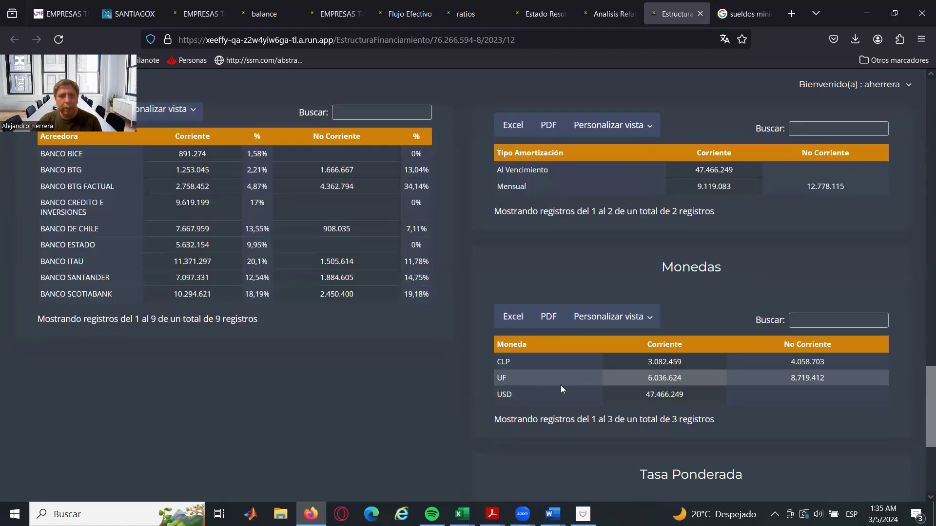
scroll(342, 389, up, 3)
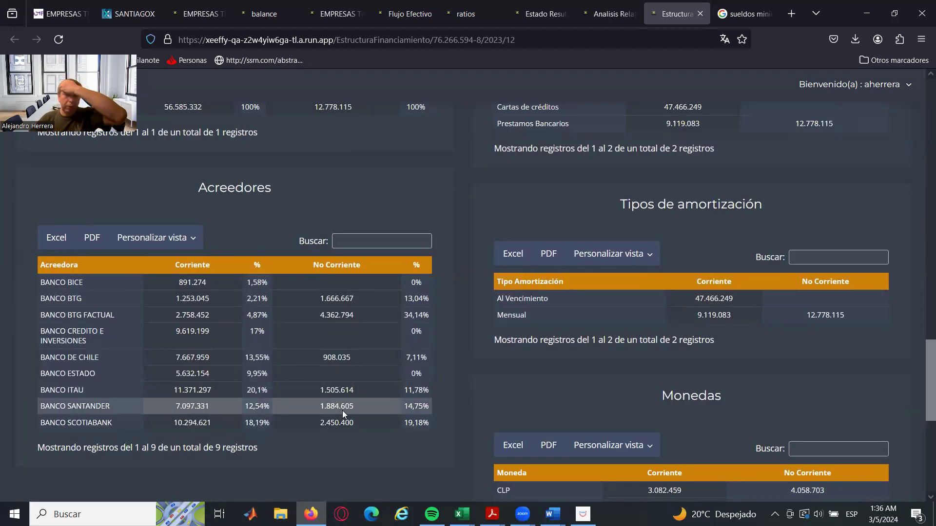
scroll(368, 391, down, 4)
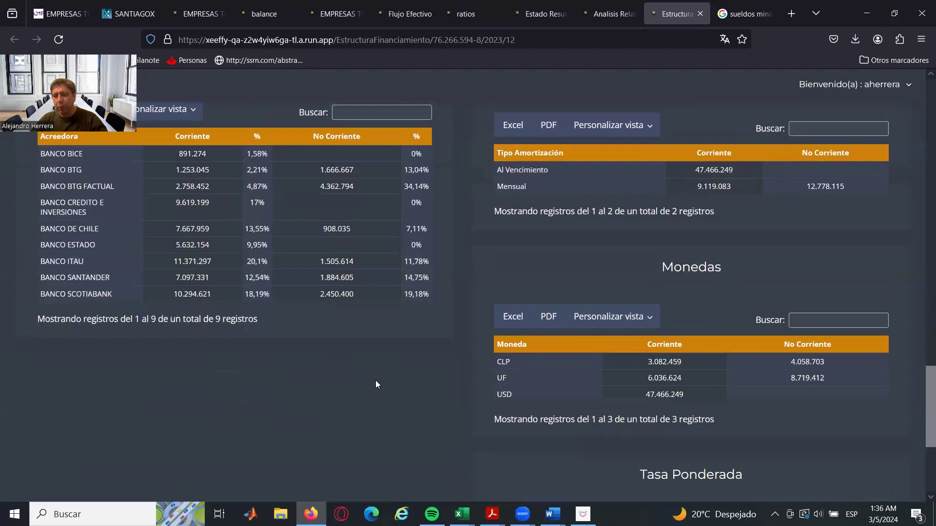
scroll(369, 375, up, 15)
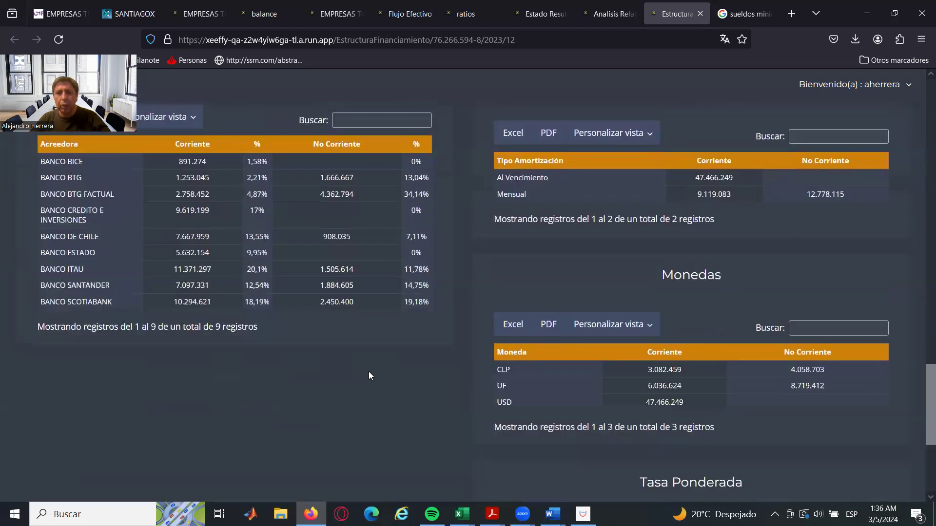
scroll(368, 379, up, 5)
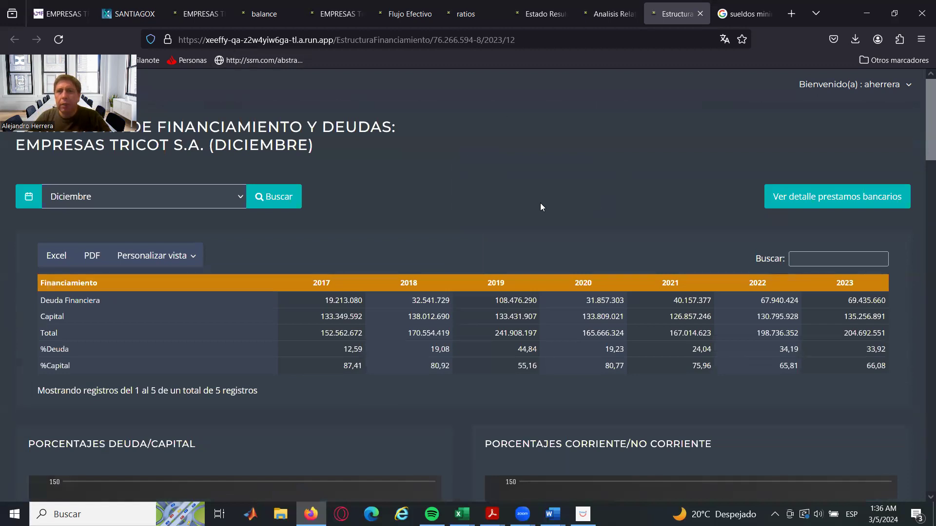
Step: Browse the relative analysis, income statement, cash flow and company summary pages of Empresas Tricot
key(ctrl+shift+Tab)
scroll(520, 195, up, 3)
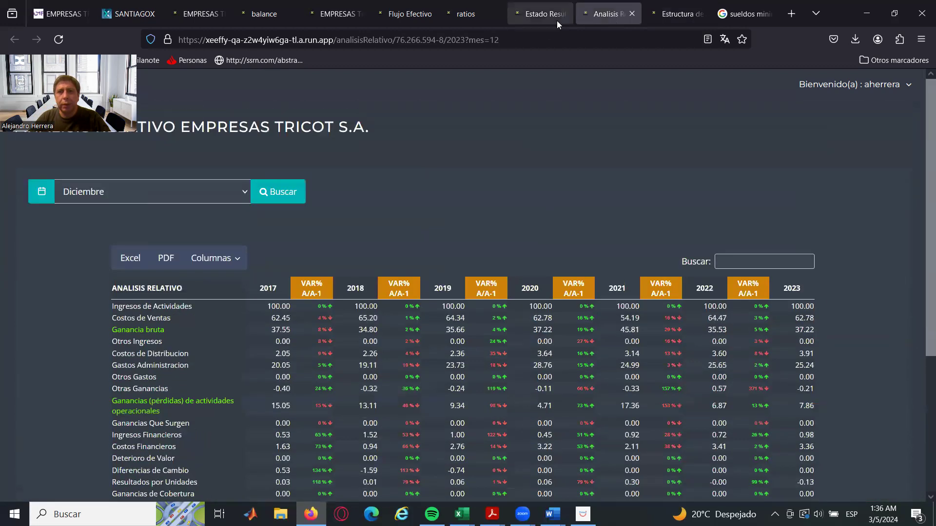
click(555, 18)
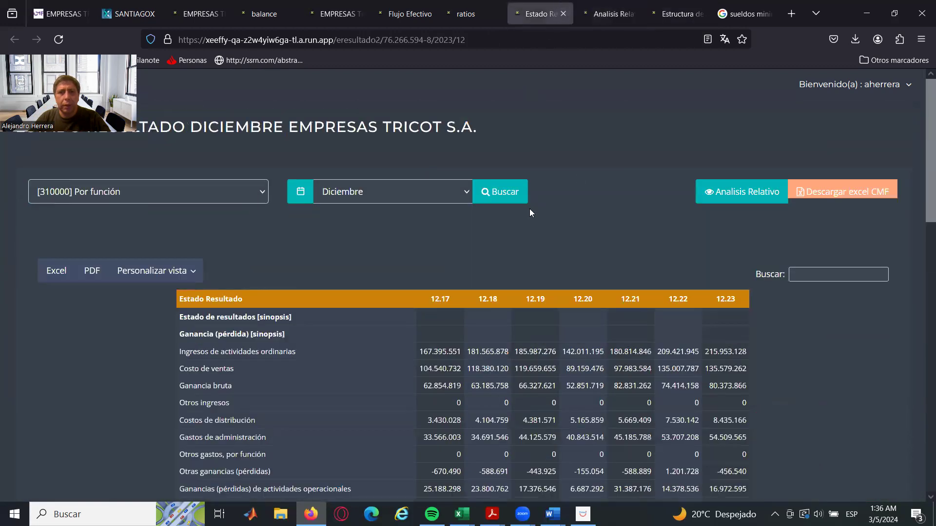
click(470, 20)
click(404, 20)
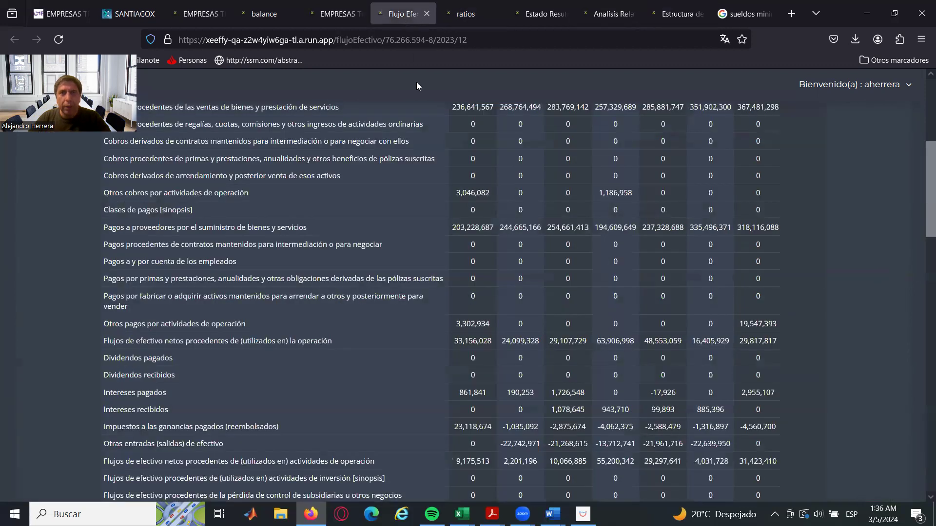
click(343, 20)
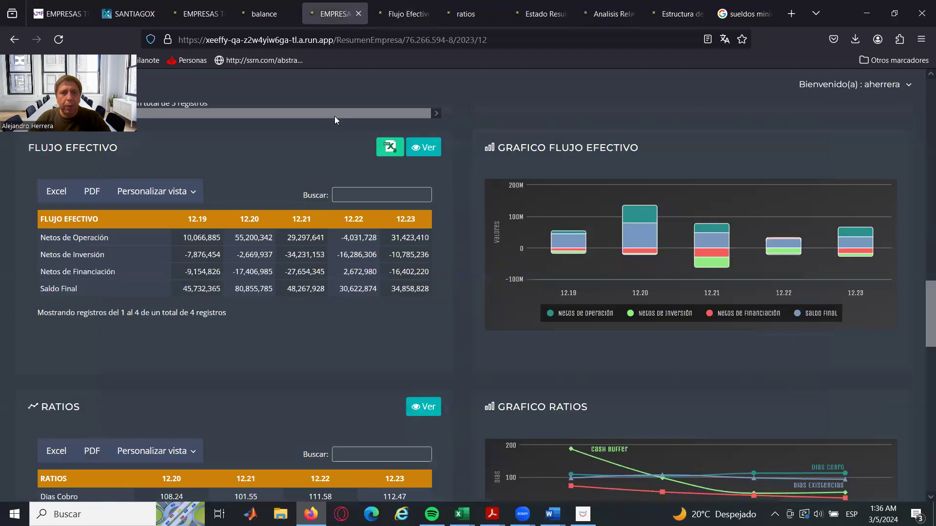
click(258, 23)
Step: View the ROE trend chart on the ratios page, close it, and review the whole ratios table
click(464, 19)
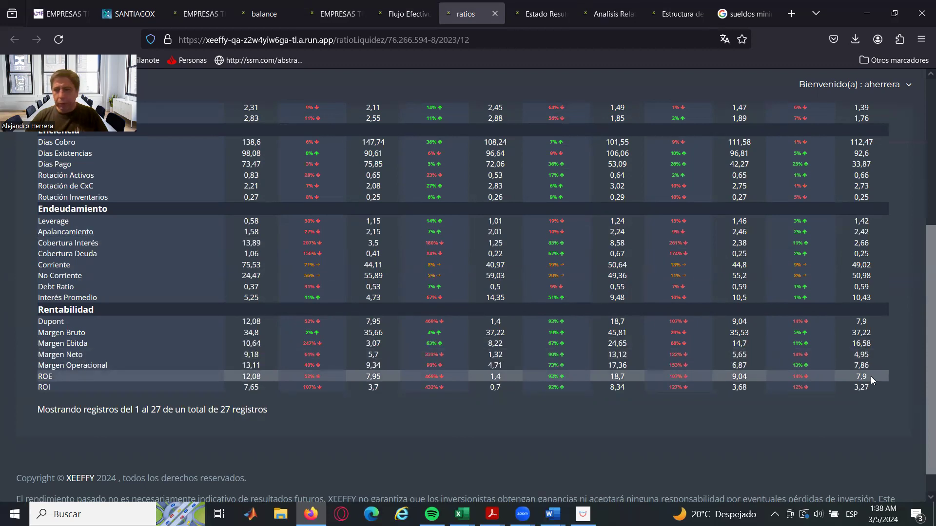
click(44, 377)
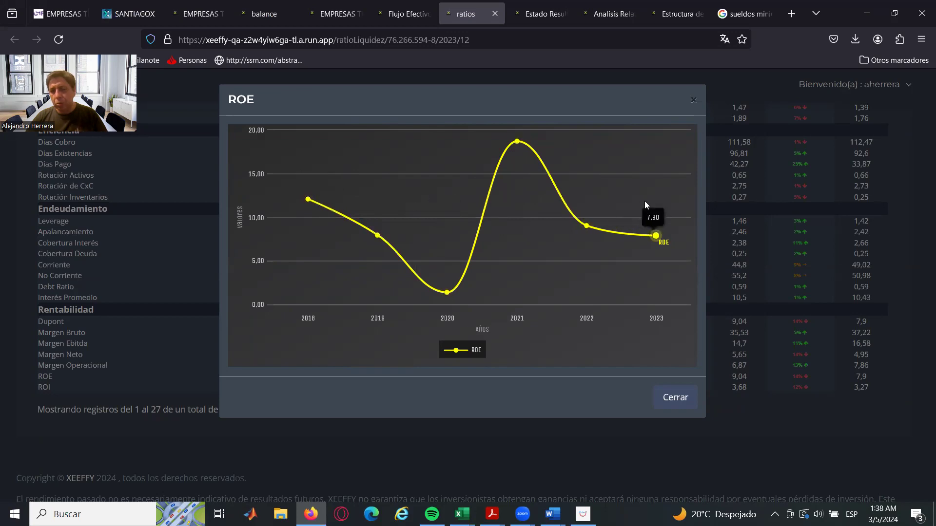
click(692, 101)
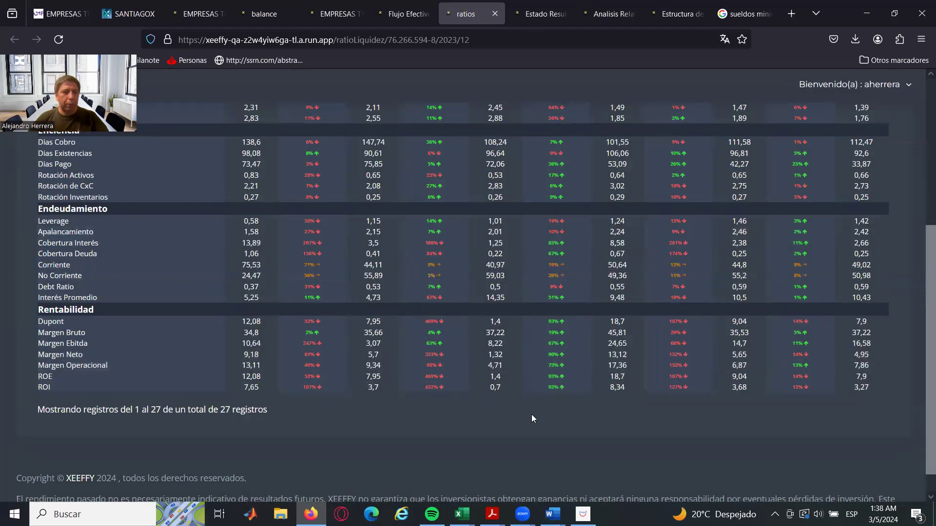
scroll(616, 386, up, 5)
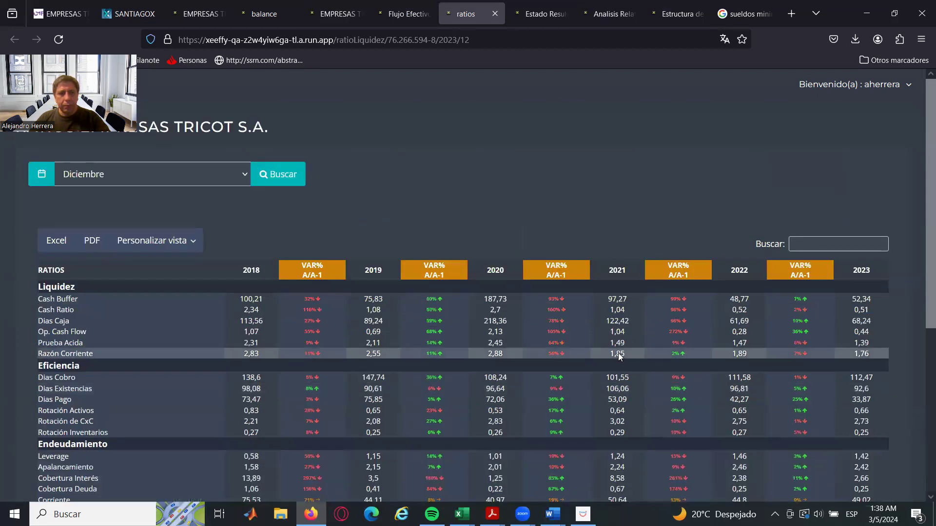
scroll(616, 389, down, 6)
scroll(619, 348, up, 6)
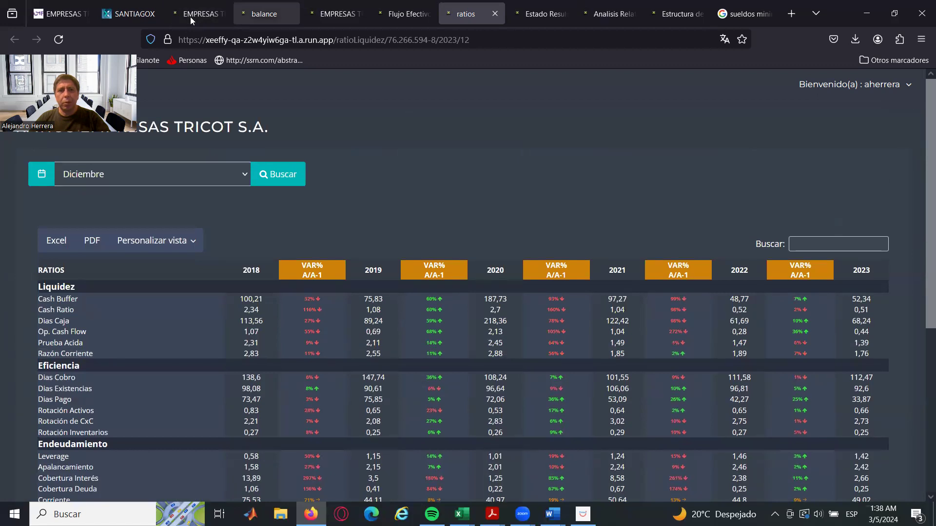
Step: Look at the cash flow and balance pages, and switch to the Negocio sheet of the ValorTricot workbook in Excel
click(400, 18)
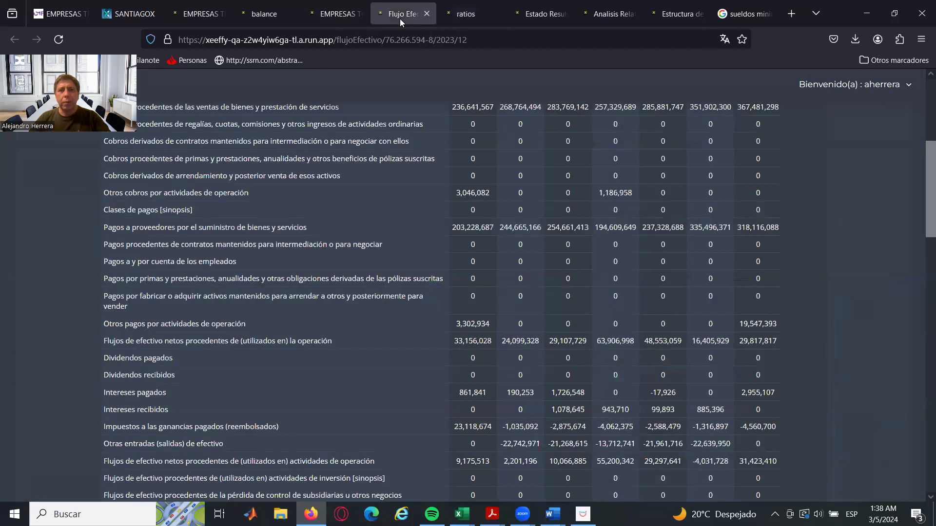
click(331, 16)
click(268, 15)
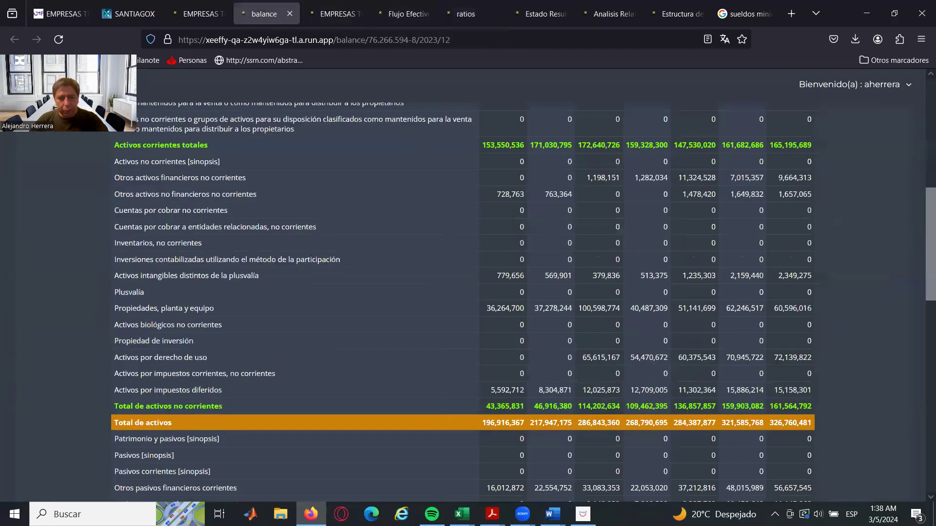
mouse_move(462, 514)
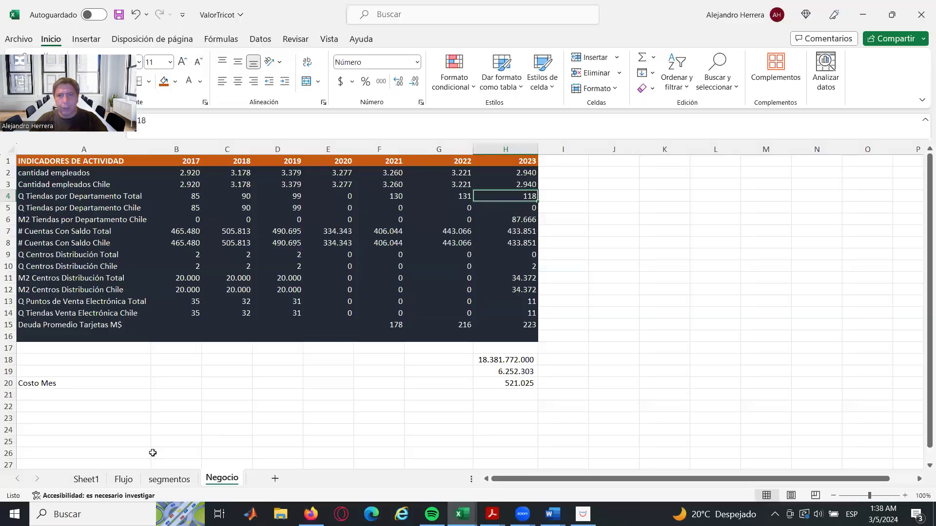
click(65, 490)
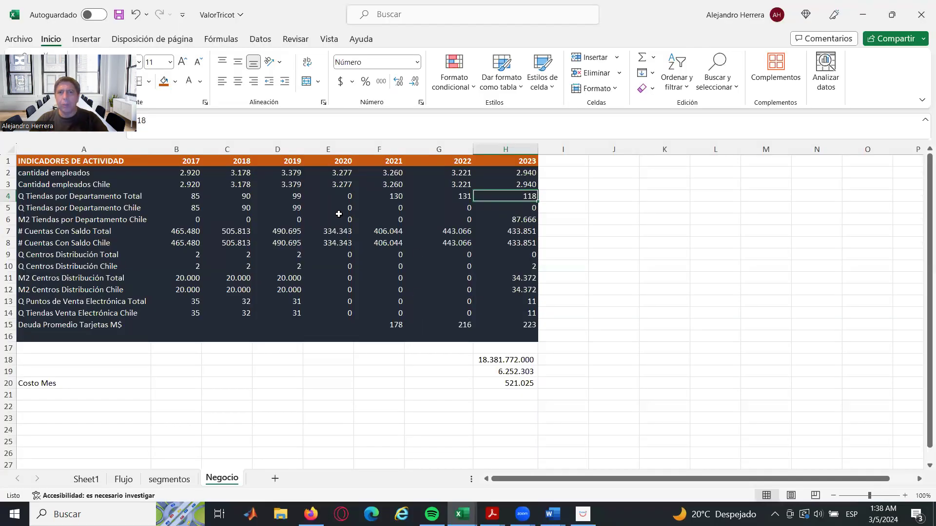
Step: Examine the total and Chile employee counts for each year from 2017 to 2023
click(21, 174)
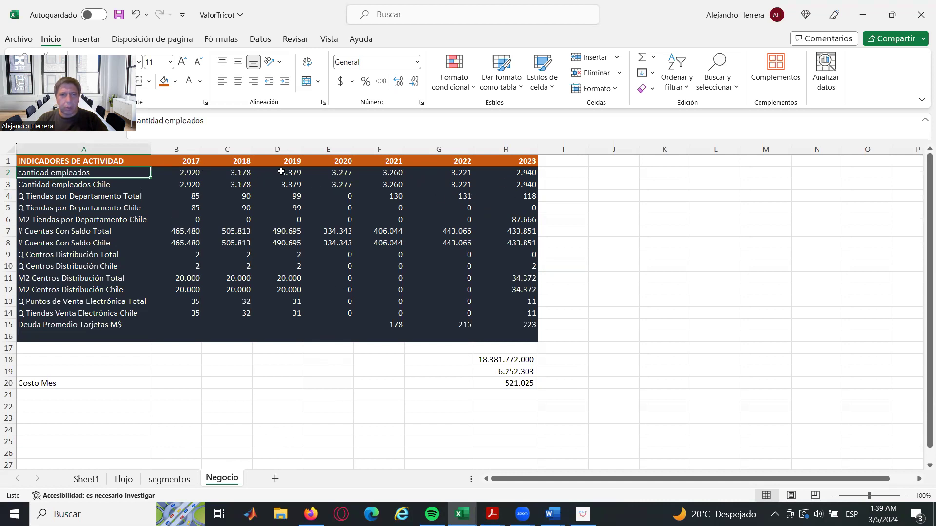
click(88, 190)
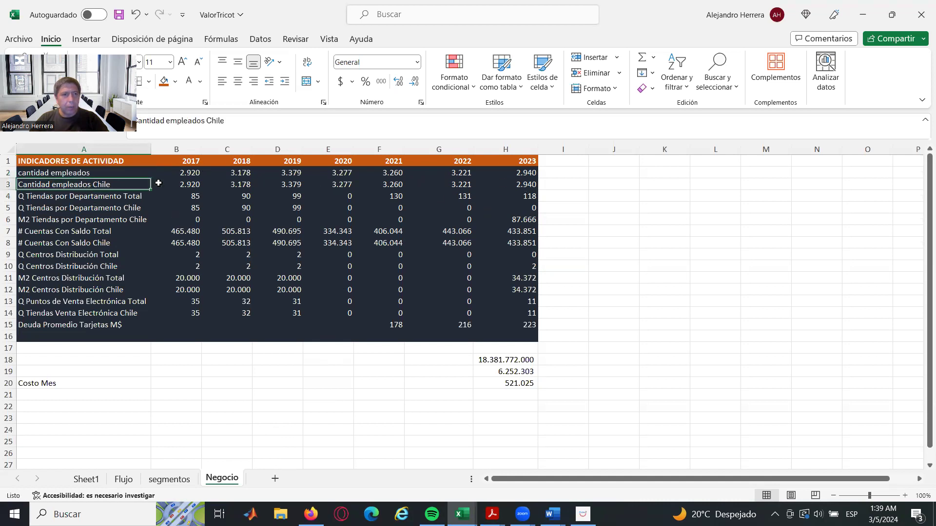
click(525, 179)
click(195, 173)
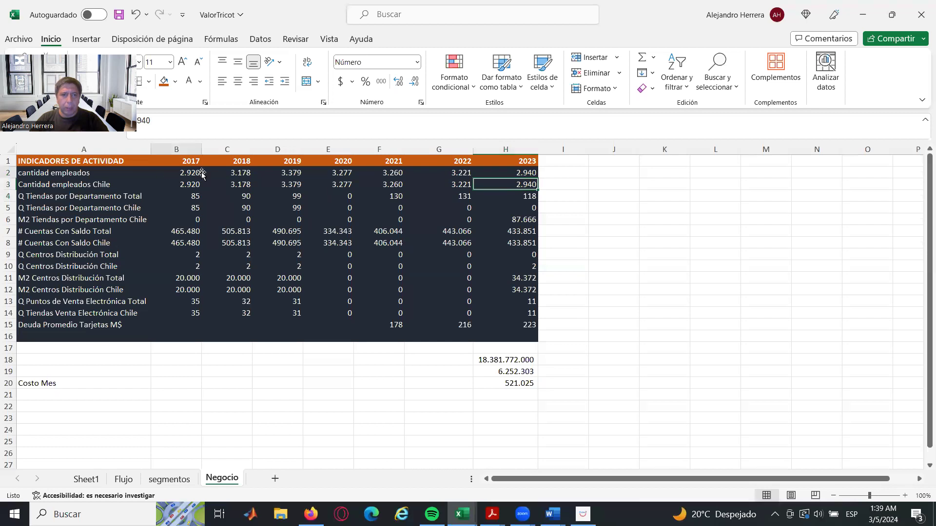
click(251, 173)
click(301, 175)
click(343, 176)
click(393, 174)
click(469, 174)
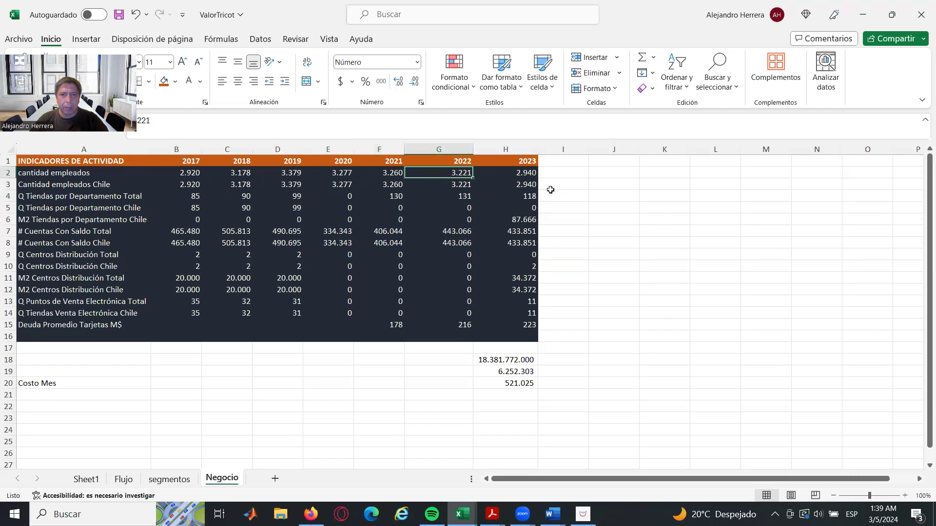
click(525, 174)
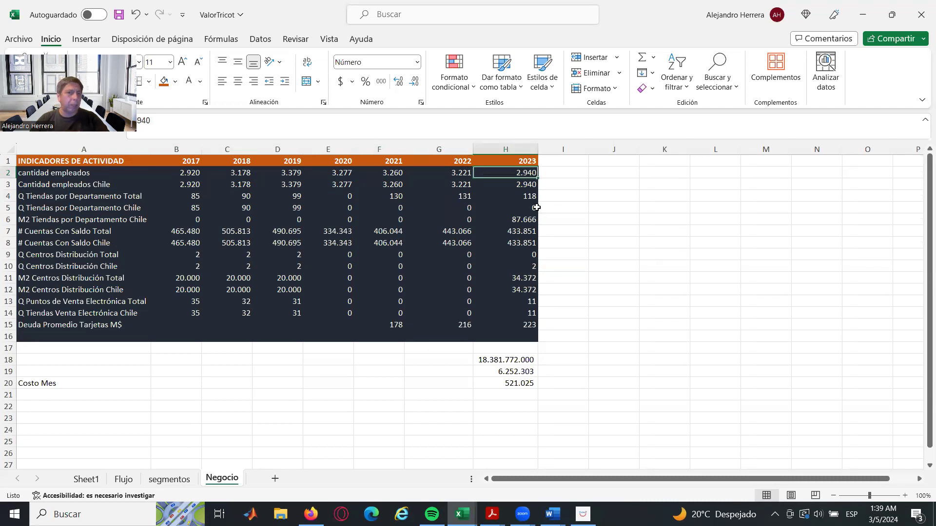
Step: Calculate the employee difference between 2022 and 2023 in cell I2 with +G2-H2, and clear that cell
click(564, 174)
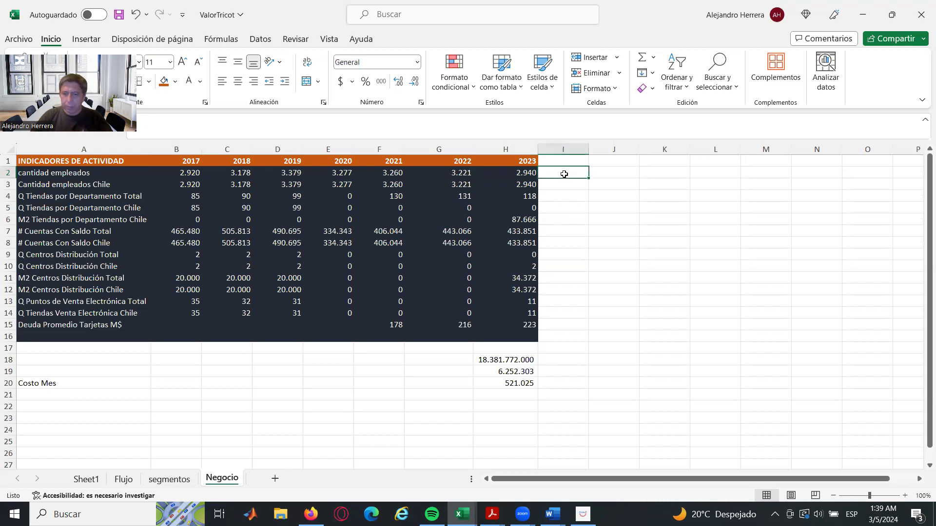
text(+)
key(Left)
key(Left)
text(-)
key(Left)
key(Return)
click(564, 174)
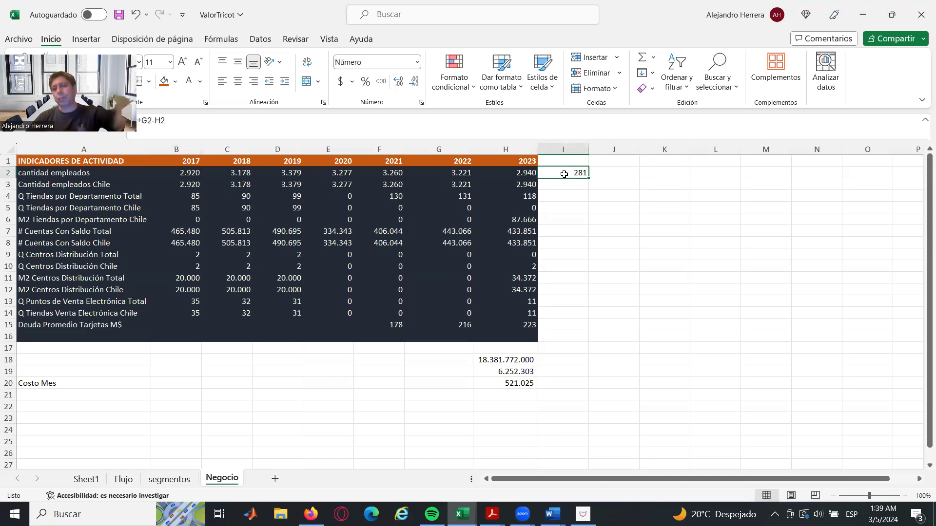
key(Delete)
Step: Examine the yearly figures in the "Q Tiendas por Departamento Total" row, ending on the 2023 value in H4
key(Down)
key(Down)
key(Left)
key(Left)
key(Left)
key(Left)
key(Left)
key(Left)
key(Left)
key(Left)
key(Right)
key(Right)
key(Right)
key(Right)
key(Right)
key(Right)
key(Right)
key(Right)
key(Left)
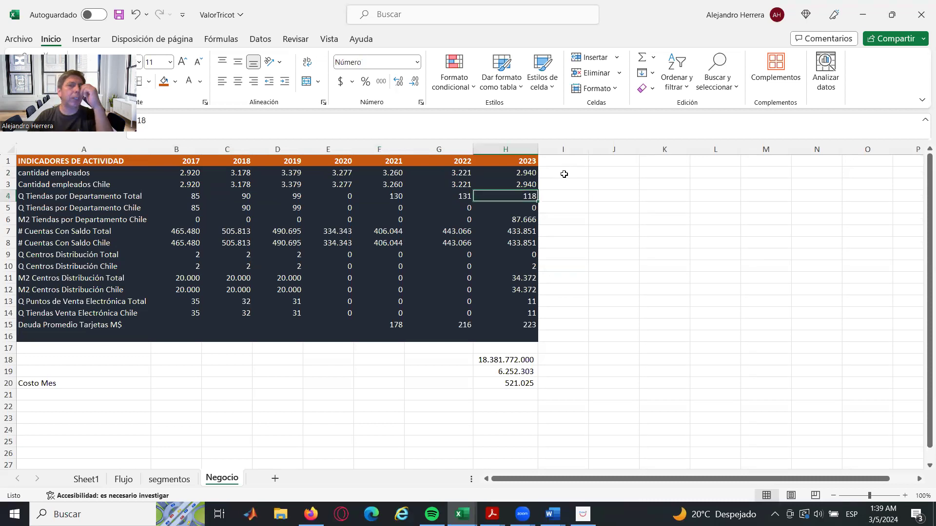
Step: Review the remaining 2023 activity indicators in column H, ending on the electronic points of sale in H13
key(Down)
key(Down)
key(Down)
key(Down)
key(Down)
key(Down)
key(Down)
key(Down)
key(Down)
key(Down)
key(Down)
key(Down)
key(Down)
key(Up)
key(Up)
key(Up)
key(Up)
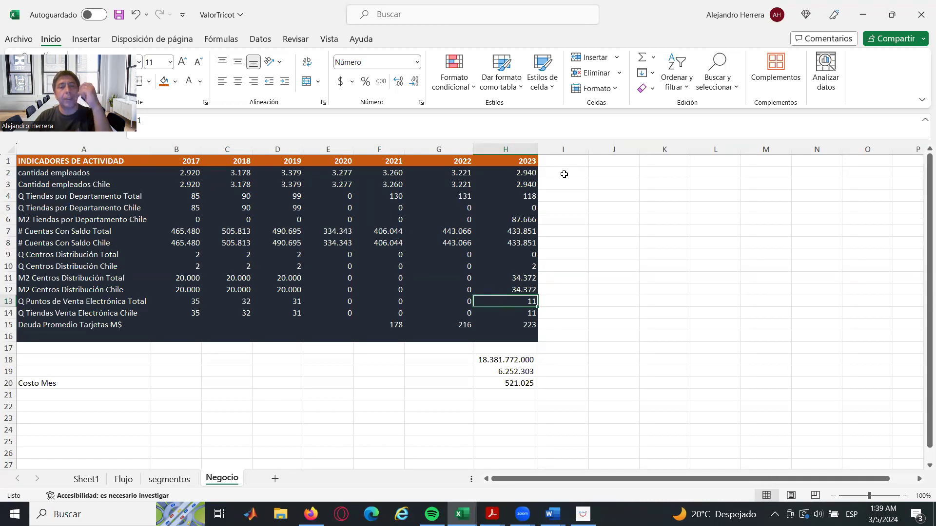
Step: Examine the yearly figures in the "Q Puntos de Venta Electrónica Total" row from 2017 to 2023
key(Left)
key(Left)
key(Left)
key(Left)
key(Left)
key(Left)
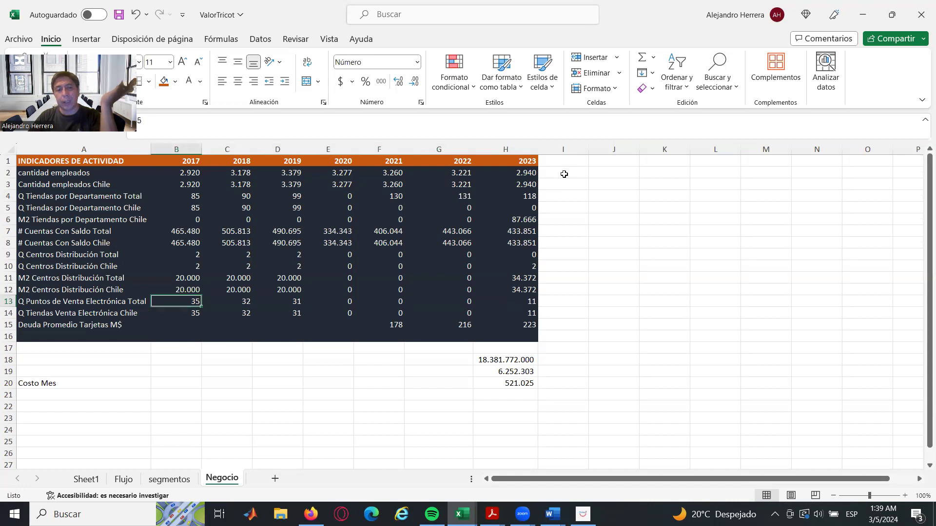
key(Right)
key(Right)
key(Right)
key(Left)
key(Left)
key(Left)
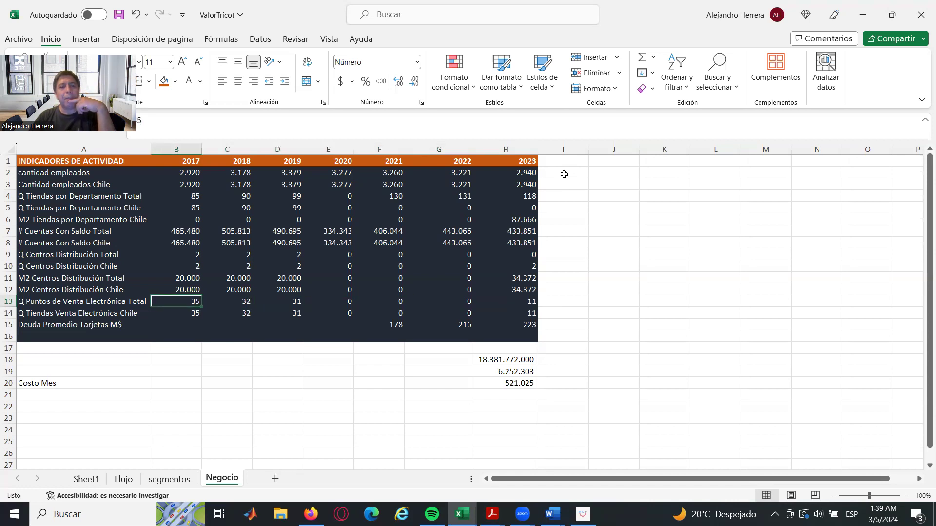
key(Down)
key(Up)
key(Right)
key(Left)
key(Right)
key(Right)
key(Right)
key(Right)
key(Right)
key(Right)
key(Right)
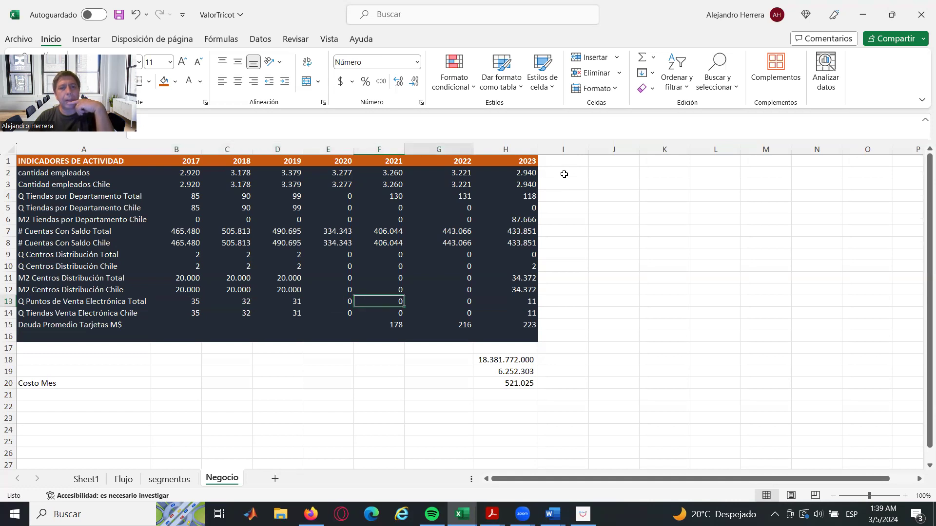
key(Left)
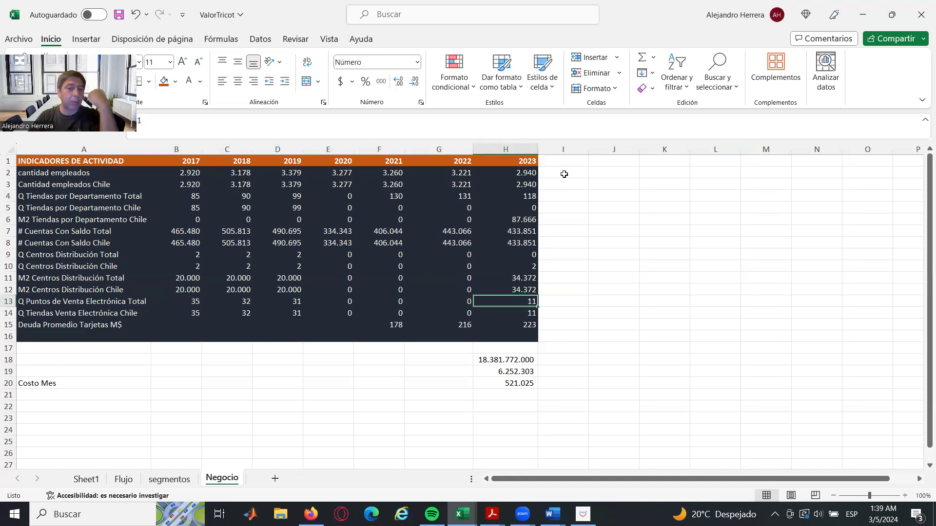
Step: Compare the total department store counts in row 4 across 2017 to 2023, ending on the 2023 value in H4
key(Up)
key(Up)
key(Up)
key(Up)
key(Up)
key(Up)
key(Up)
key(Up)
key(Up)
key(Left)
key(Left)
key(Left)
key(Left)
key(Left)
key(Left)
key(Left)
key(Right)
key(Right)
key(Right)
key(Right)
key(Right)
key(Right)
key(Right)
key(Right)
key(Left)
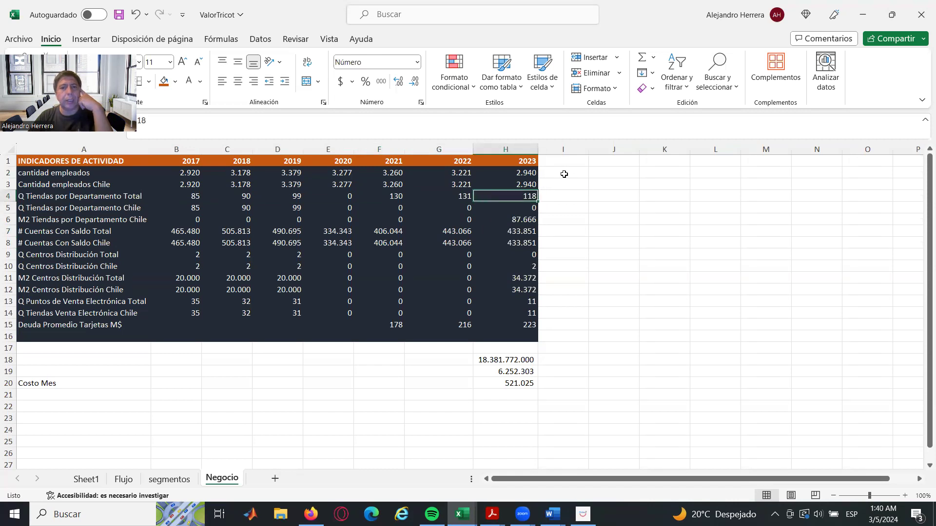
Step: Examine the "M2 Tiendas por Departamento Chile" row across all years, ending on the 2023 value in H6
key(Down)
key(Down)
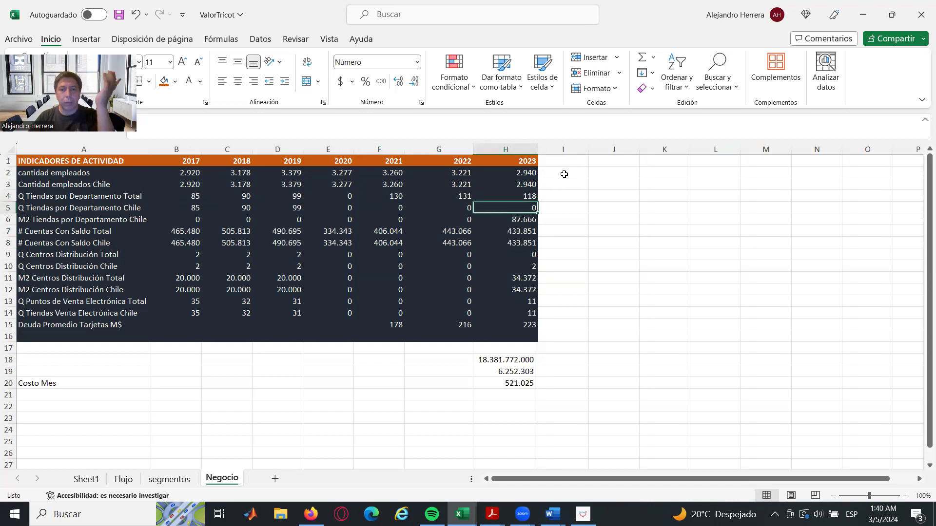
key(Left)
key(Left)
key(Left)
key(Left)
key(Left)
key(Left)
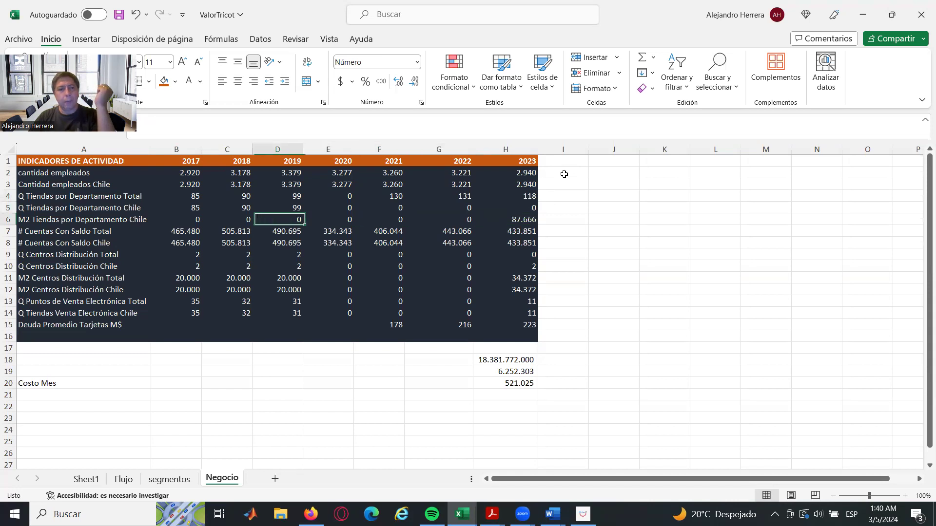
key(Right)
key(Right)
key(Right)
key(Right)
key(Right)
key(Right)
key(Left)
key(Left)
key(Left)
key(Left)
key(Left)
key(Left)
key(Left)
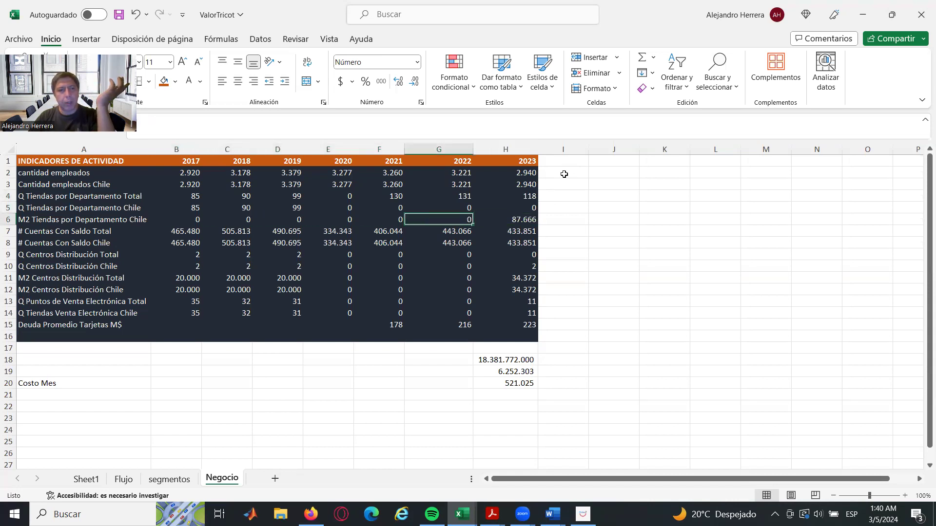
key(Right)
key(Right)
key(Right)
key(Right)
key(Right)
key(Right)
key(Right)
key(Right)
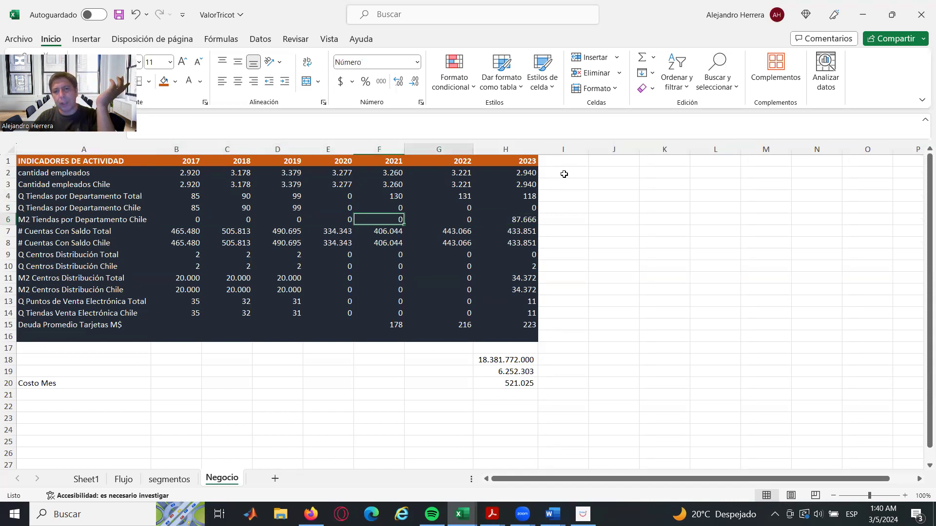
key(Left)
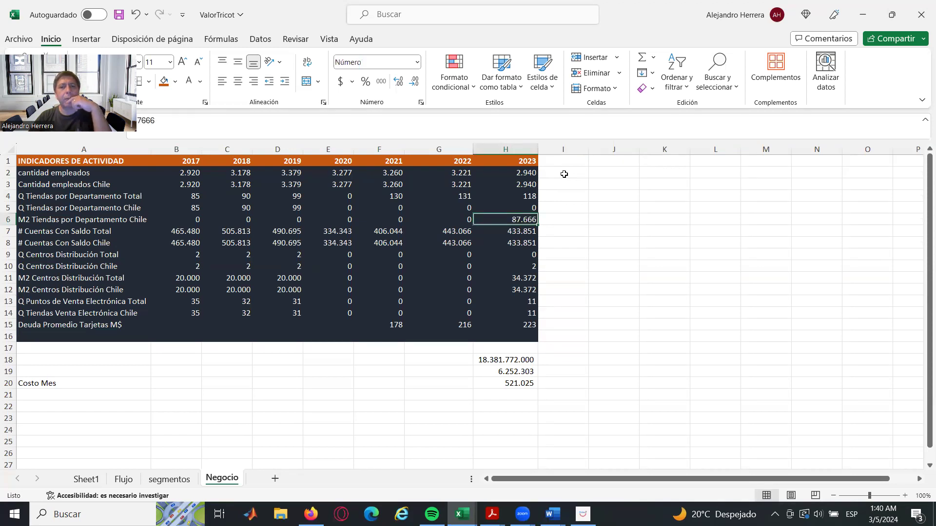
Step: Review the 2023 distribution centre counts and floor area in column H, ending on the total square metres in H11
key(Down)
key(Down)
key(Down)
key(Down)
key(Down)
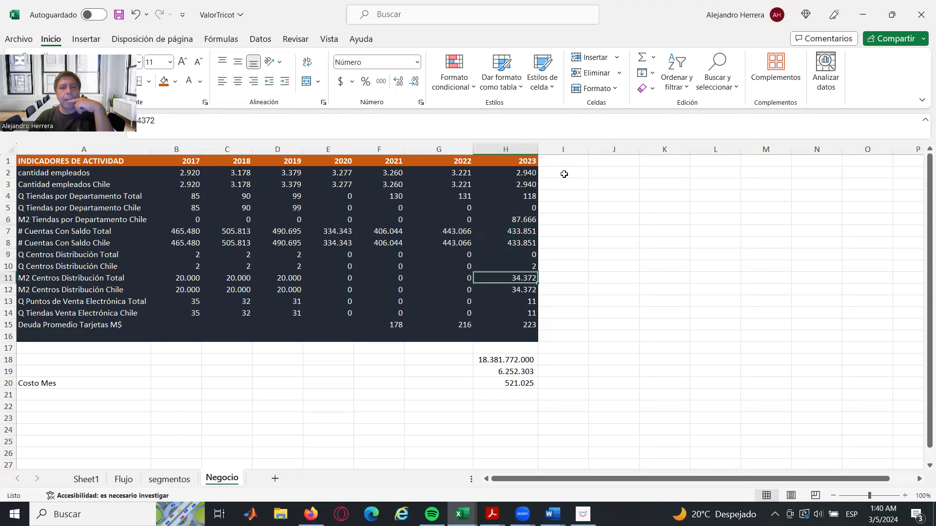
key(Up)
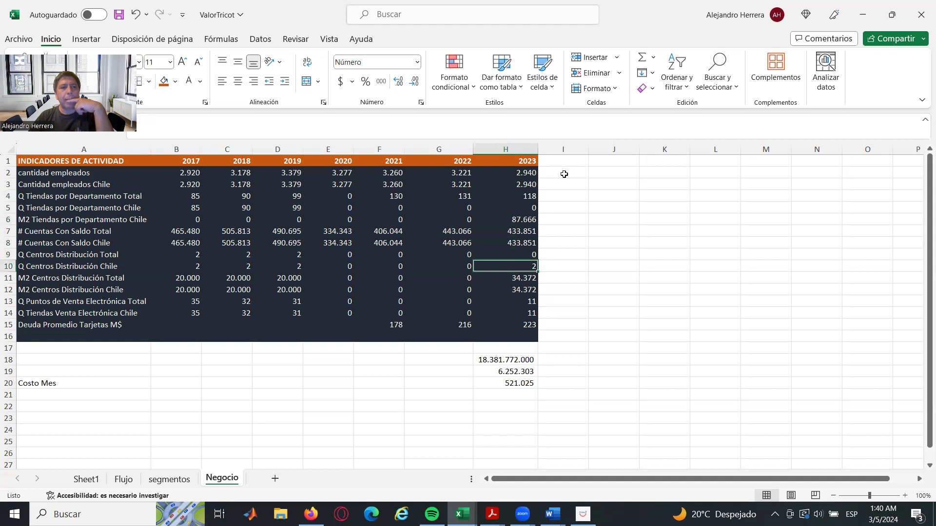
key(Up)
key(Up)
key(Down)
key(Down)
key(Down)
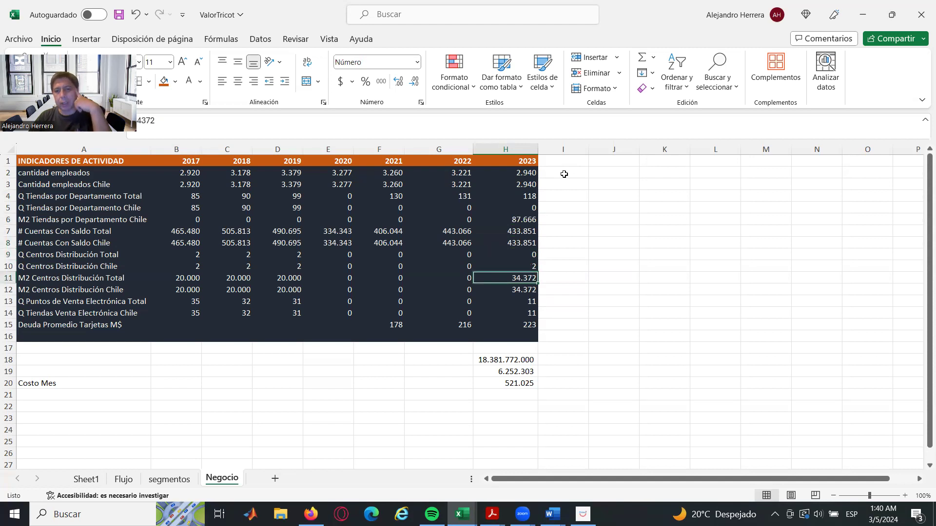
Step: Compare the "# Cuentas Con Saldo Total" figures in row 7 across 2017 to 2023, ending on the 2017 value in B7
key(Up)
key(Up)
key(Up)
key(Up)
key(Left)
key(Left)
key(Left)
key(Left)
key(Left)
key(Left)
key(Down)
key(Up)
key(Right)
key(Right)
key(Right)
key(Right)
key(Right)
key(Right)
key(Right)
key(Left)
key(Left)
key(Left)
key(Left)
key(Left)
key(Left)
key(Left)
key(Right)
key(Right)
key(Right)
key(Right)
key(Right)
key(Right)
key(Left)
key(Left)
key(Left)
key(Left)
key(Left)
key(Right)
key(Right)
key(Right)
key(Right)
key(Right)
key(Right)
key(Left)
key(Left)
key(Left)
key(Left)
key(Left)
key(Left)
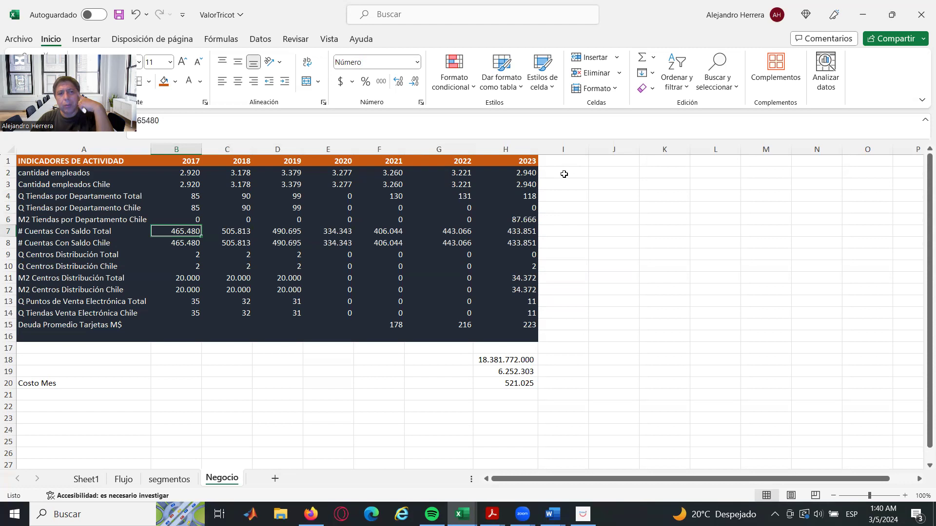
Step: Examine the total accounts with balance year by year from 2018 to 2020, ending on cell E7
key(Right)
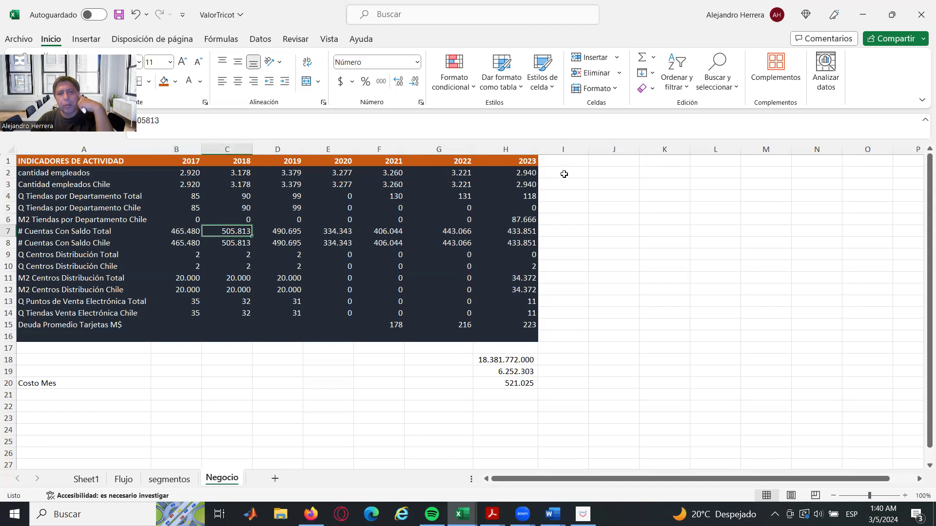
key(Right)
key(Right)
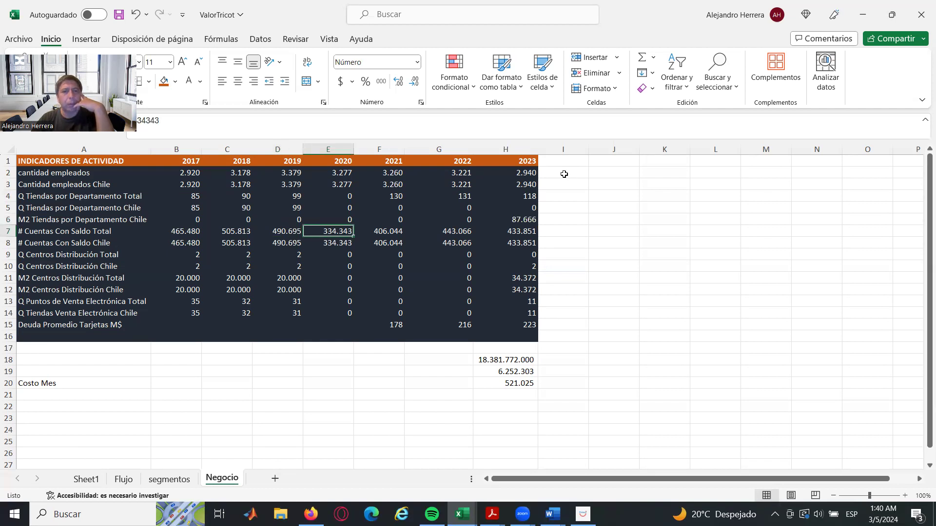
key(Down)
key(Up)
key(Up)
key(Down)
key(Right)
key(Left)
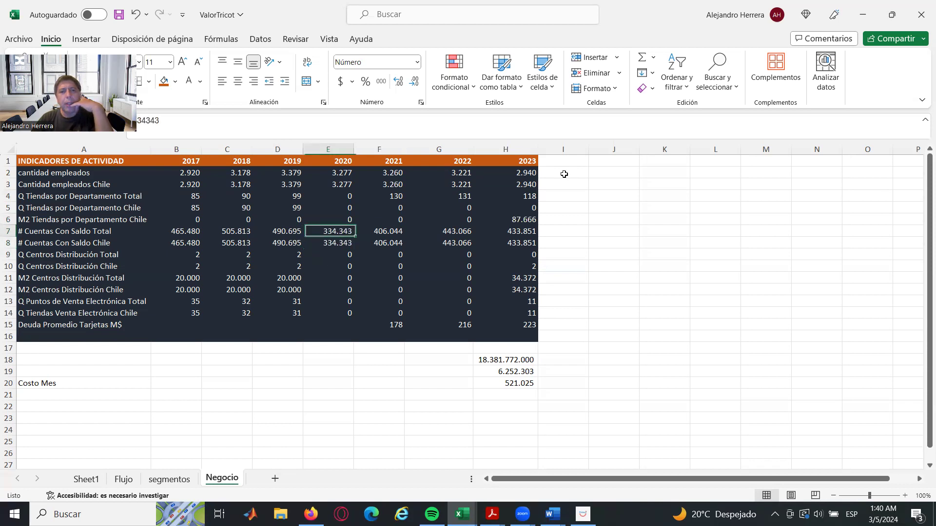
Step: Compare the total accounts with balance for 2021, 2022 and 2023, ending on the 2023 Chile figure in H8
key(Right)
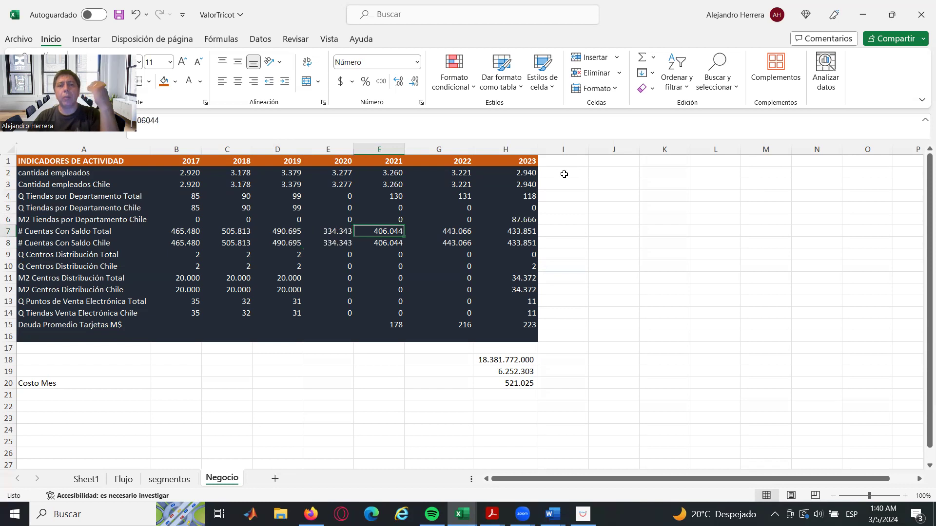
key(Right)
key(Right)
key(Left)
key(Right)
key(Left)
key(Right)
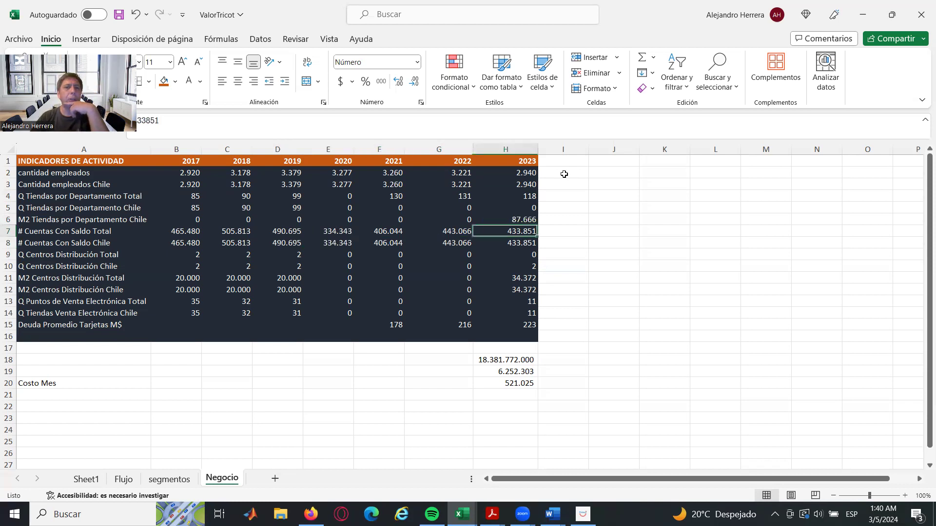
key(Left)
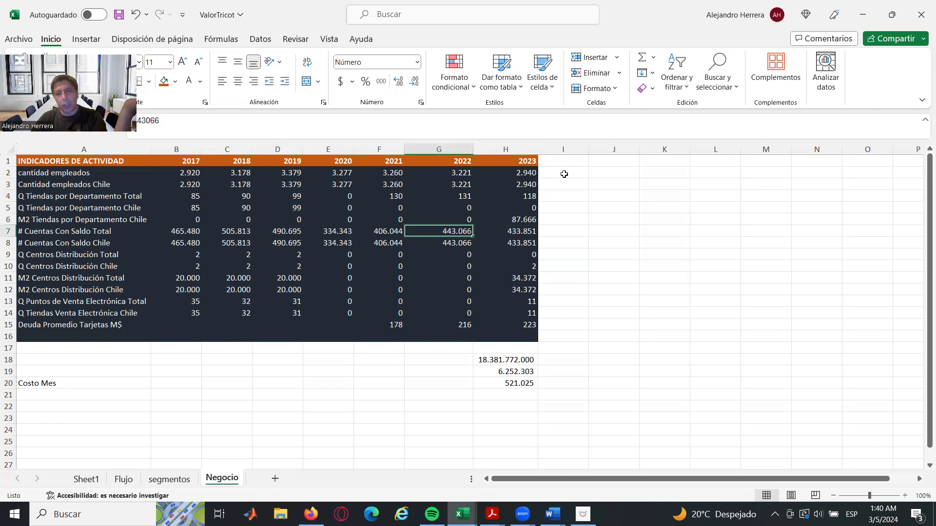
key(Right)
key(Down)
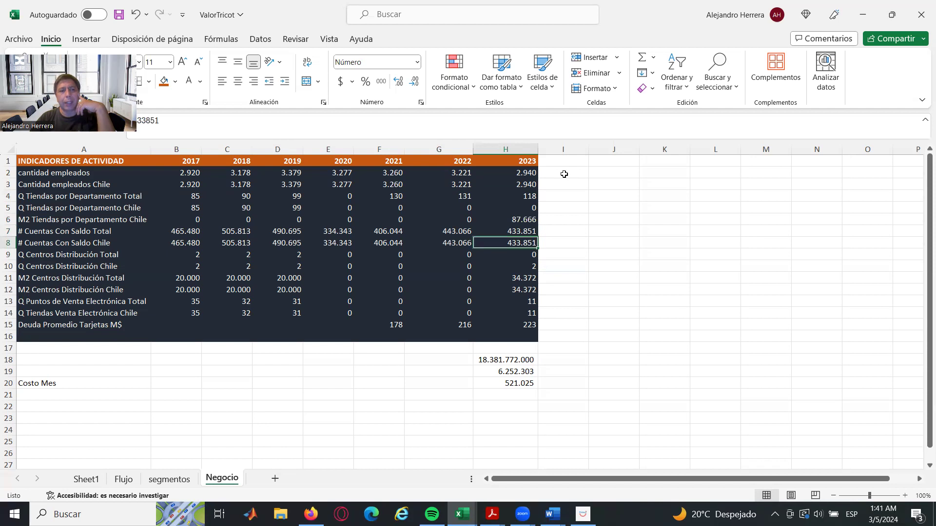
Step: Review the 2023 figures in column H from the distribution centres down to the average card debt in H15
key(Down)
key(Down)
key(Down)
key(Down)
key(Down)
key(Down)
key(Down)
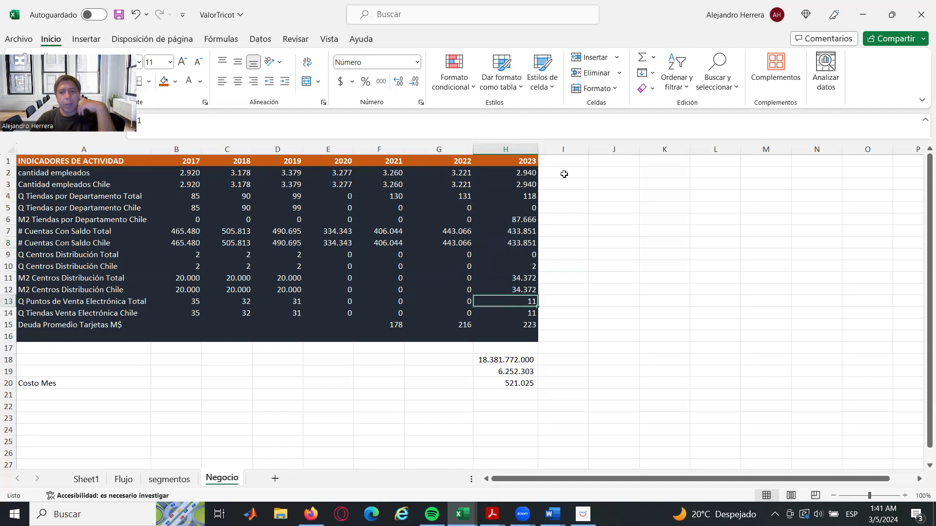
Step: Check the "Deuda Promedio Tarjetas M$" row from 2017 onward, ending on the 2021 value in F15
key(Left)
key(Left)
key(Left)
key(Left)
key(Left)
key(Left)
key(Left)
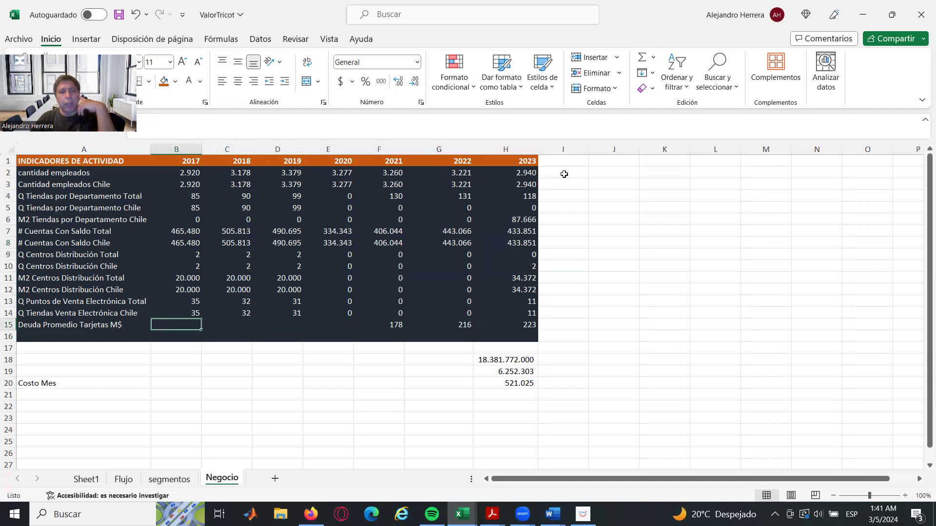
key(Right)
key(Right)
key(Right)
key(Right)
key(Right)
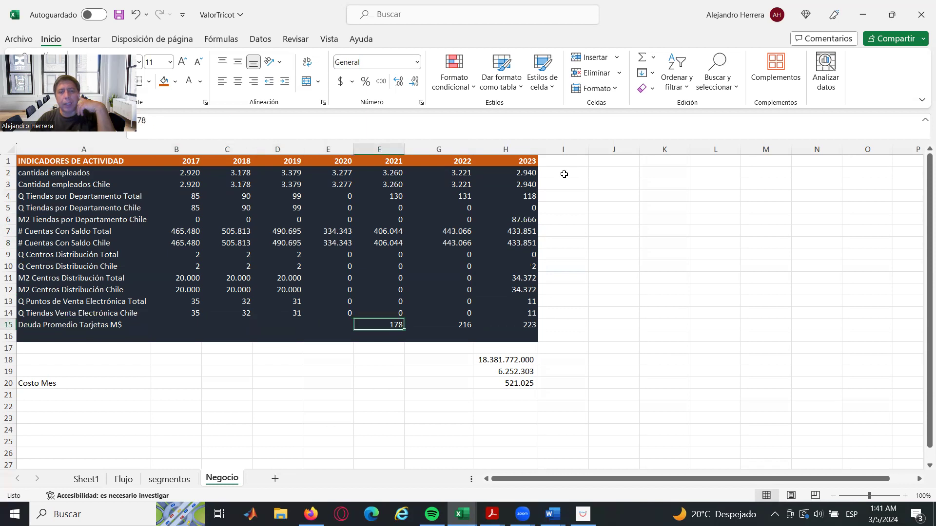
Step: Compare the average card debt for 2021, 2022 and 2023 in row 15, ending on the 2022 value in G15
key(Right)
key(Right)
key(Right)
key(Left)
key(Left)
key(Left)
key(Right)
key(Right)
key(Right)
key(Left)
key(Left)
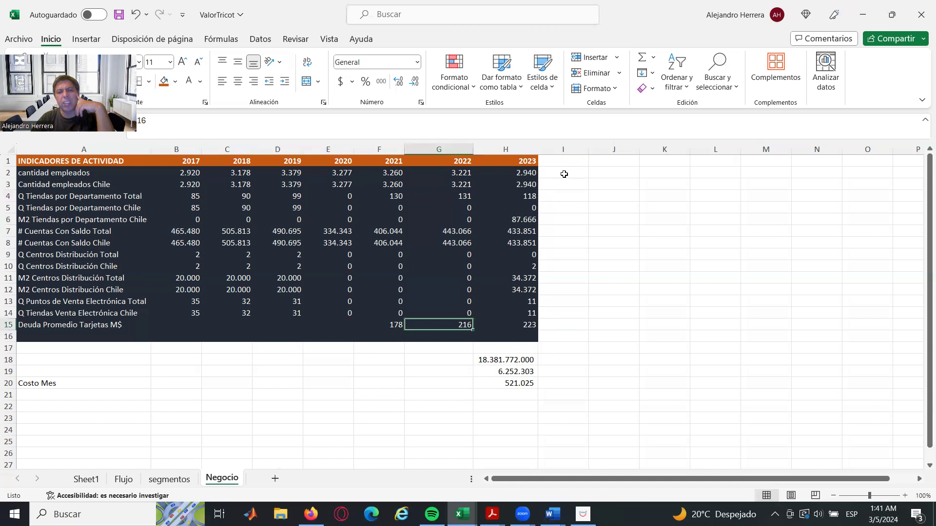
Step: Recheck the change in average card debt between 2021 and 2022, ending on the 2023 value in H15
key(Right)
key(Left)
key(Left)
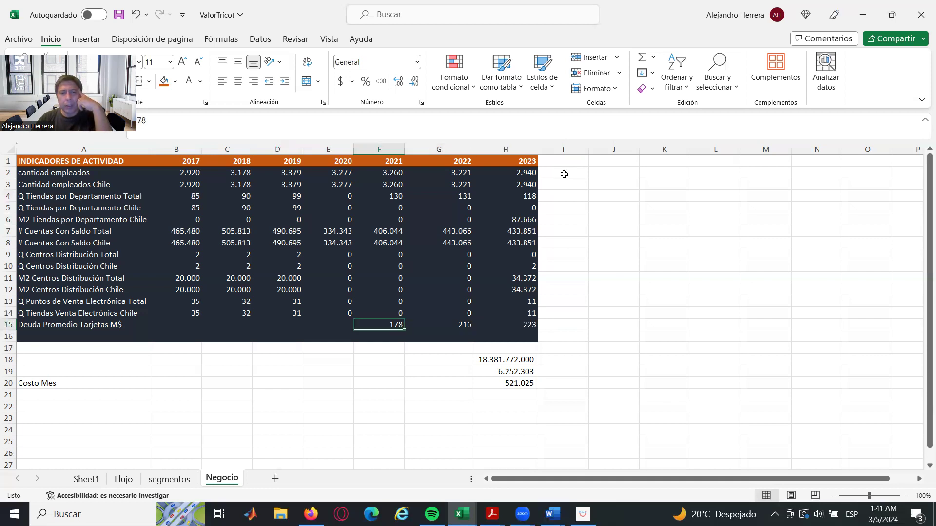
key(Right)
key(Left)
key(Right)
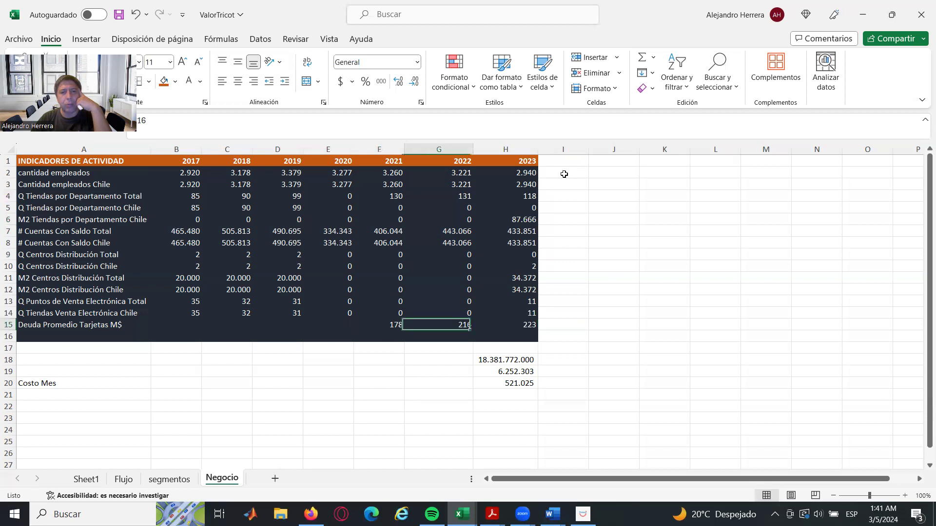
key(Right)
Step: Look over the cost calculations below the indicator table in H18 to H20
key(Down)
key(Down)
key(Down)
key(Down)
key(Down)
key(Down)
key(Down)
key(Up)
key(Up)
key(Left)
key(Right)
Step: Go back up column H from the cost calculations to the 2023 activity indicators
key(Up)
key(Up)
key(Up)
key(Up)
key(Up)
key(Up)
key(Up)
key(Up)
key(Up)
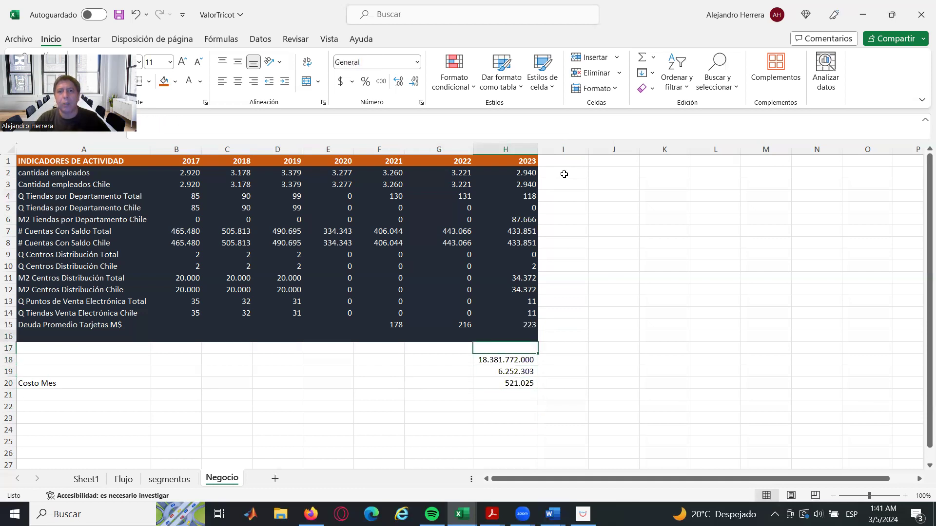
Step: Review the 2023 indicators down column H again, ending on the amount in H18 below the table
key(Down)
key(Down)
key(Down)
key(Down)
key(Down)
key(Down)
key(Down)
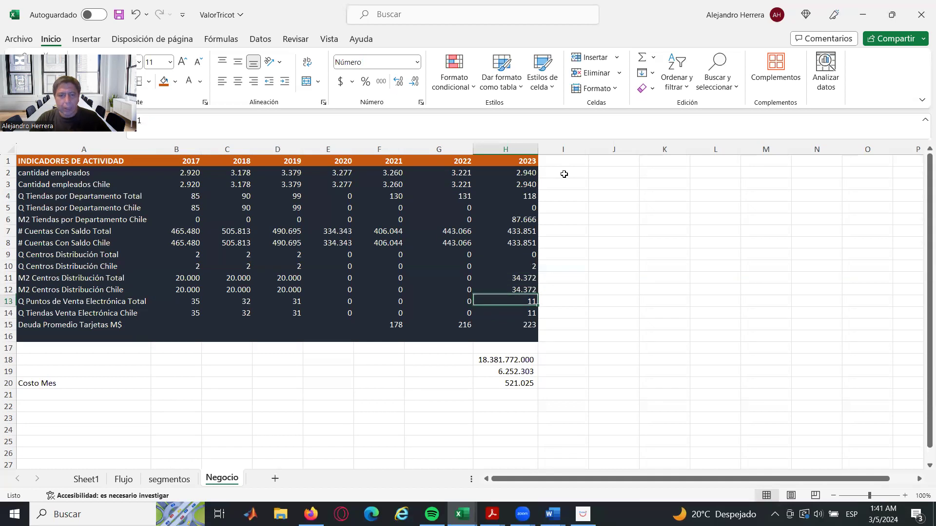
key(Left)
key(Right)
key(Right)
key(Left)
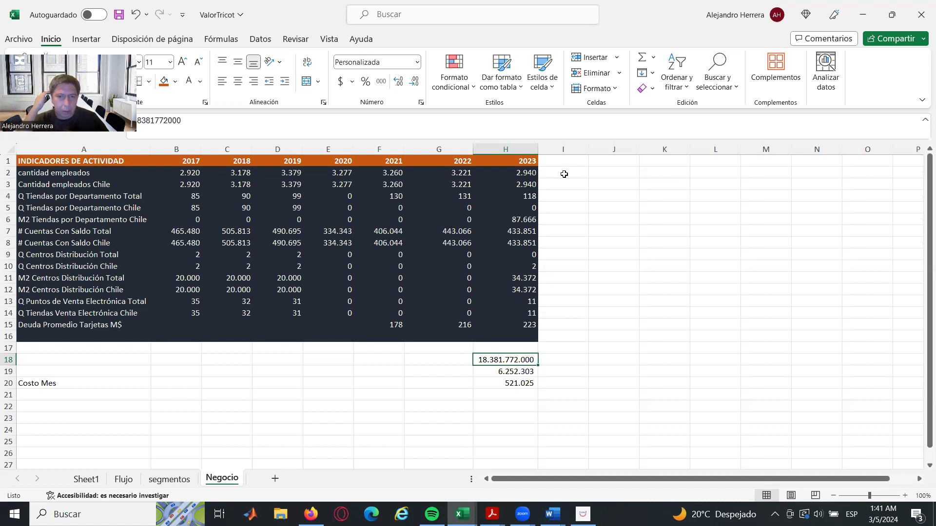
Step: Check the figures from H18 down past the monthly cost in H20, ending back on H18
key(Down)
key(Down)
key(Down)
key(Down)
key(Down)
key(Up)
key(Up)
key(Up)
key(Up)
key(Up)
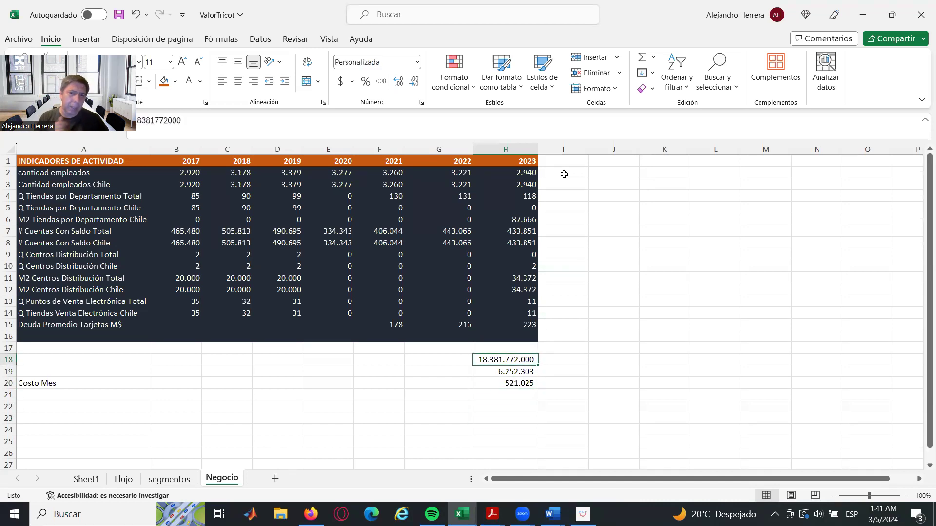
Step: Examine the per-employee formula in H19 and the monthly cost formula in H20 against the amount in H18
key(Down)
key(Down)
key(Down)
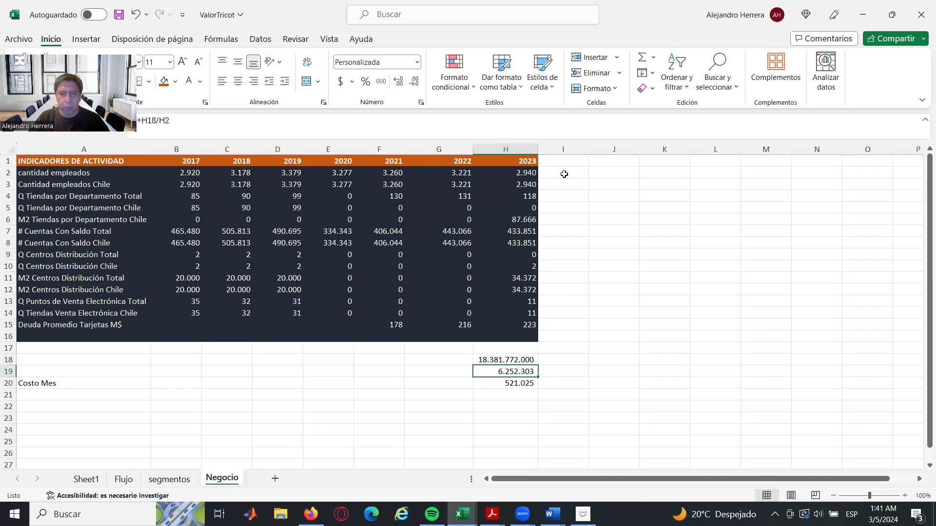
key(Up)
key(Up)
key(Up)
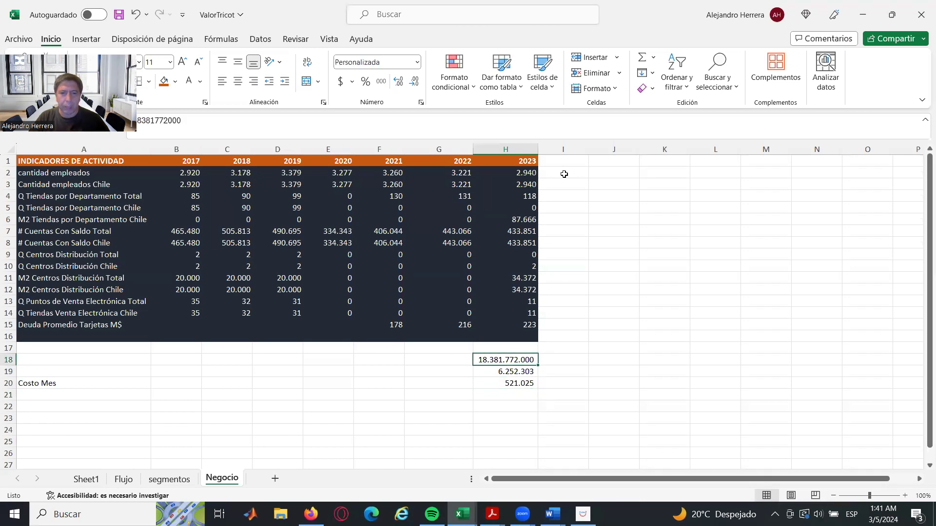
key(Down)
key(Down)
key(Down)
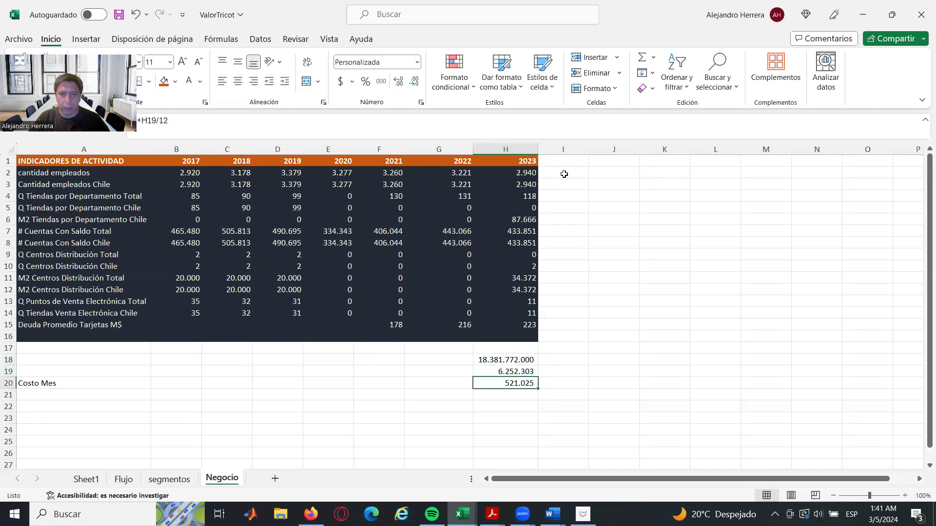
Step: Compare the amount in H18, the per-employee cost in H19 and the monthly cost in H20, ending on H20
key(Up)
key(Up)
key(Up)
key(Down)
key(Down)
key(Down)
key(Down)
key(Up)
key(Up)
key(Up)
key(Up)
key(Down)
key(Down)
key(Down)
key(Down)
key(Up)
key(Up)
key(Up)
key(Down)
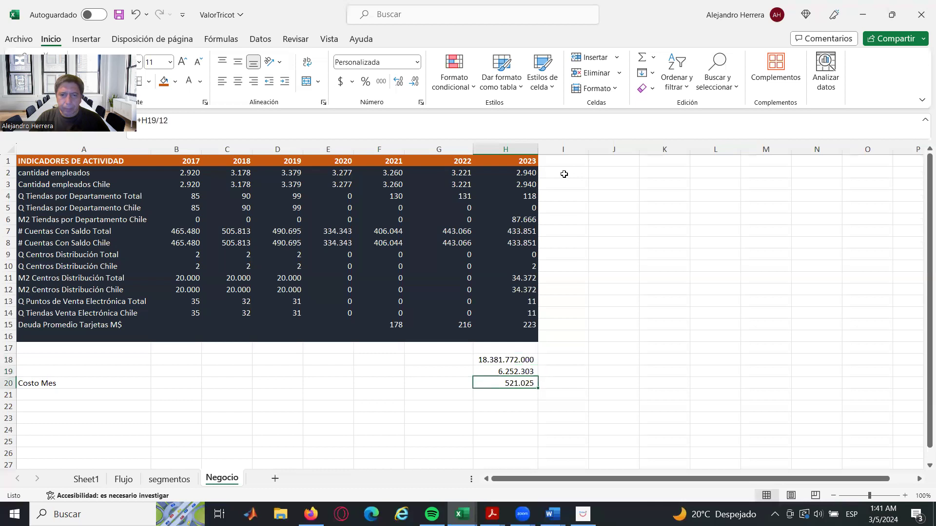
Step: Trace how the amount in H18 leads through the per-employee cost in H19 to the monthly cost in H20
key(Left)
key(Right)
key(Up)
key(Up)
key(Left)
key(Right)
key(Down)
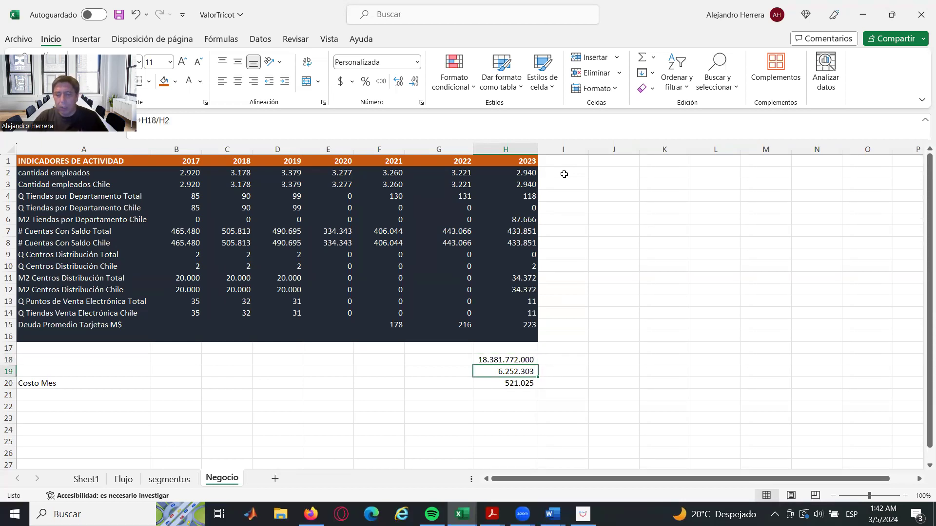
key(Down)
key(Up)
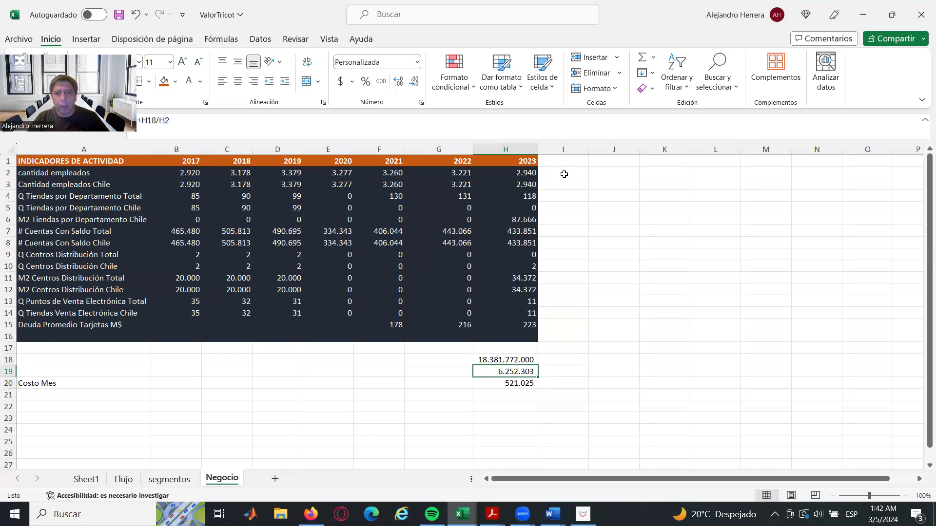
key(Down)
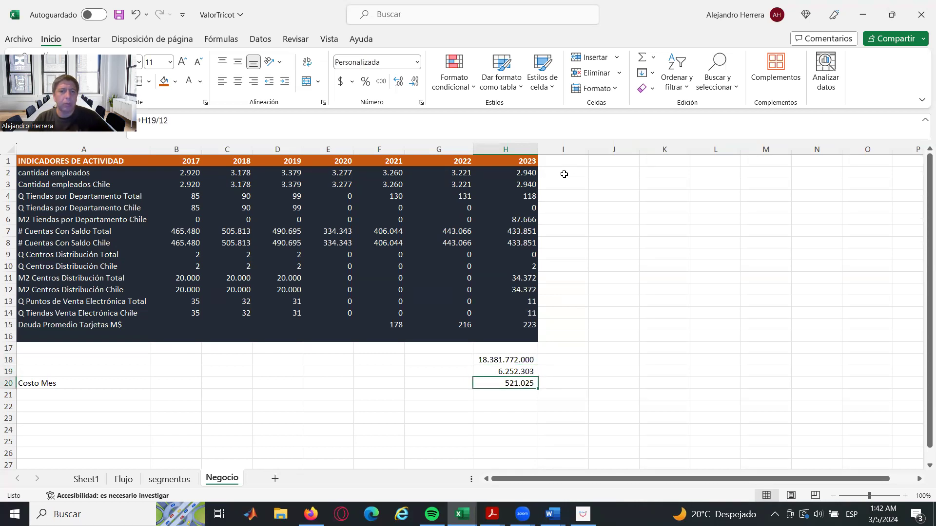
Step: Check the "Costo Mes" row from its 2023 value across to its label, ending back on H20
key(Left)
key(Left)
key(Left)
key(Left)
key(Left)
key(Left)
key(Left)
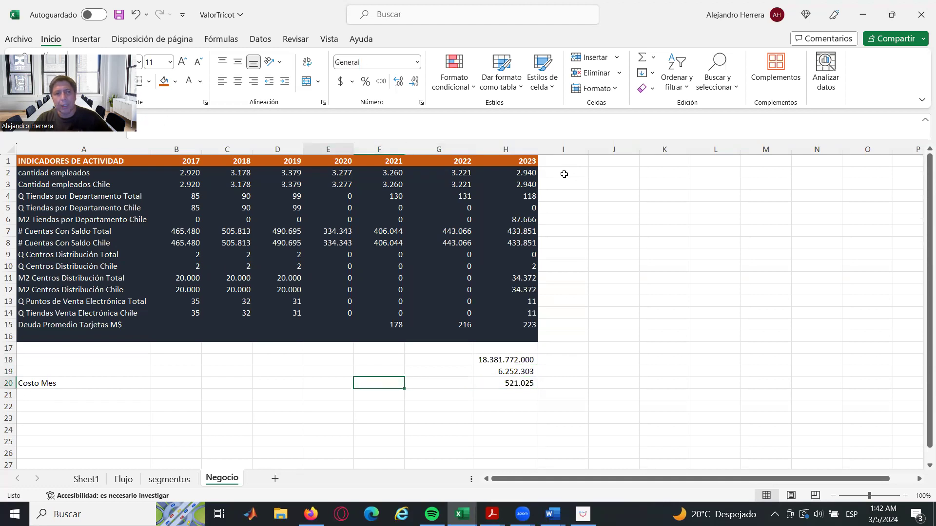
key(Right)
key(Right)
key(Right)
key(Right)
key(Right)
key(Right)
key(Right)
key(Right)
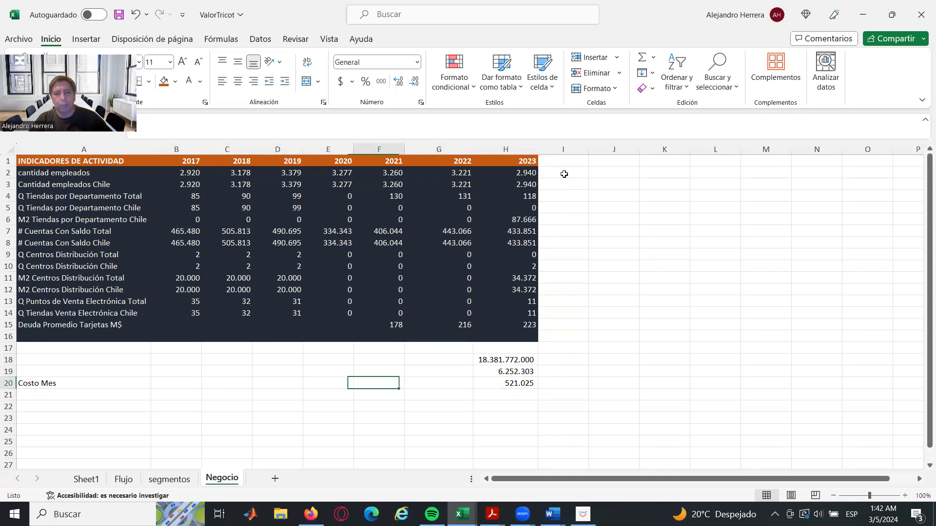
key(Left)
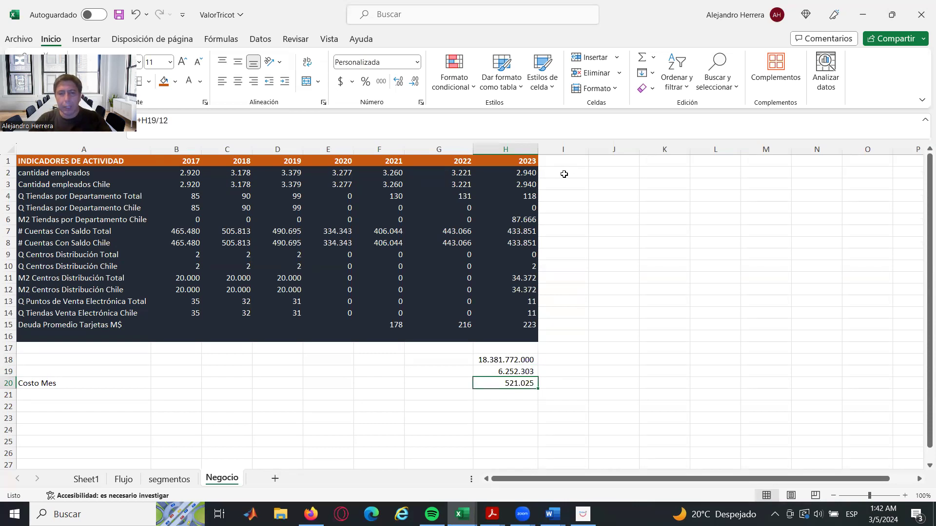
key(Right)
key(Right)
key(Left)
key(Left)
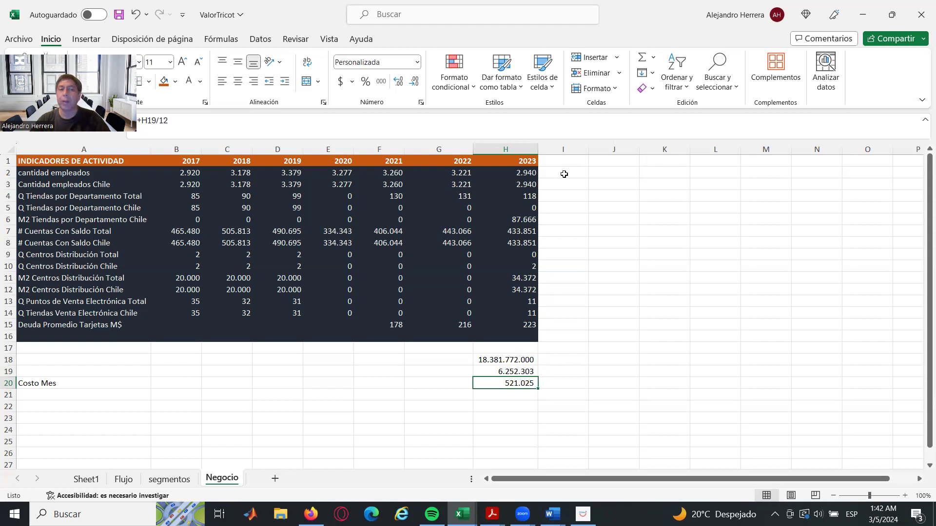
key(Right)
key(Left)
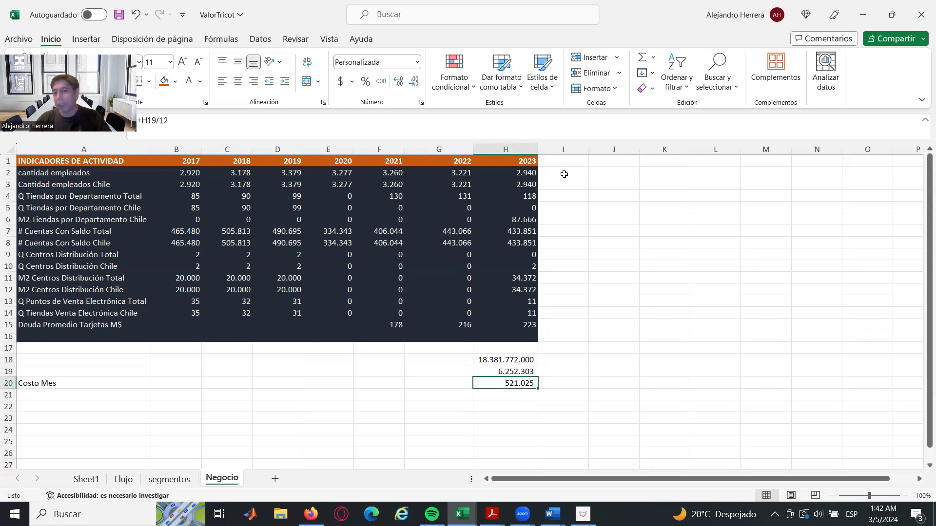
click(599, 406)
click(514, 383)
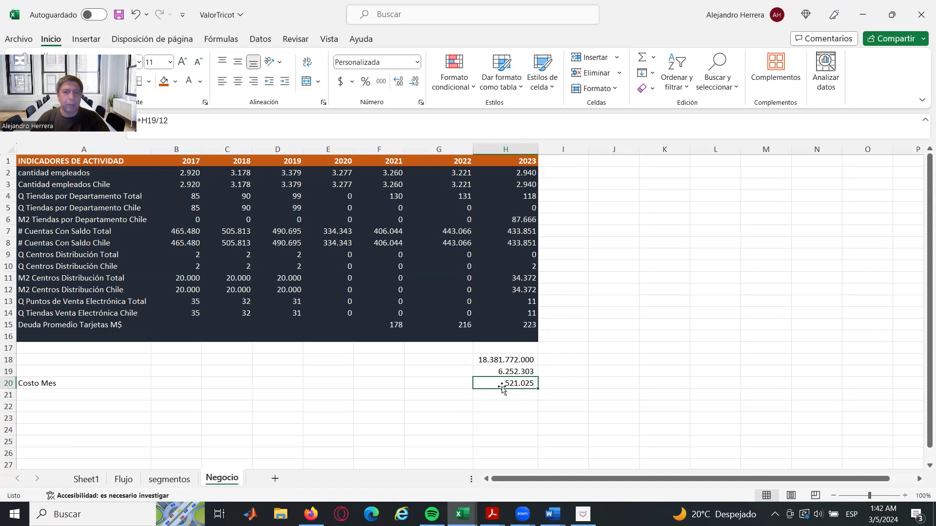
click(580, 397)
click(495, 383)
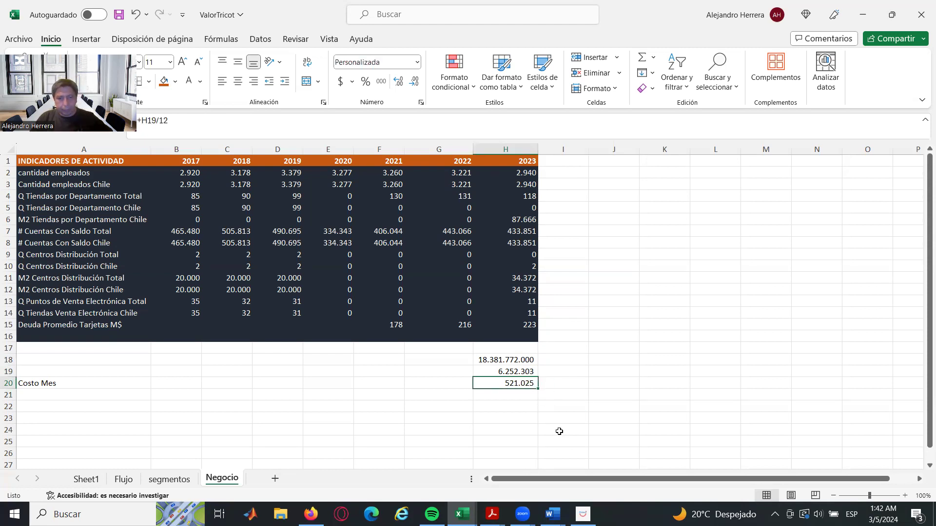
Step: Enter a formula in I18 multiplying the 2023 "Cantidad empleados Chile" value in H3 by 600000
click(572, 382)
key(Up)
key(Up)
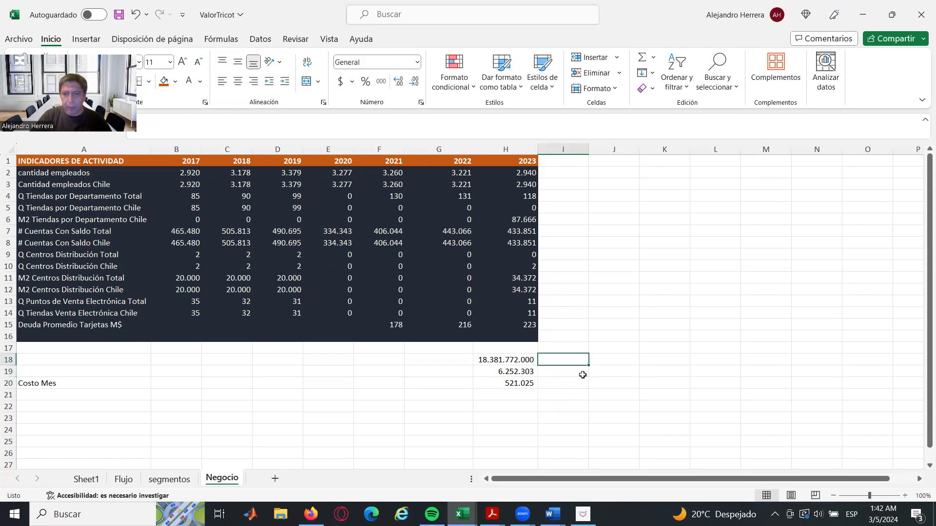
text(+)
key(Left)
key(Up)
key(Up)
key(Up)
key(Up)
key(Up)
key(Up)
key(Up)
key(Up)
key(Up)
key(Up)
key(Up)
key(Up)
key(Up)
key(Up)
key(Up)
key(Up)
key(Up)
key(Down)
key(Down)
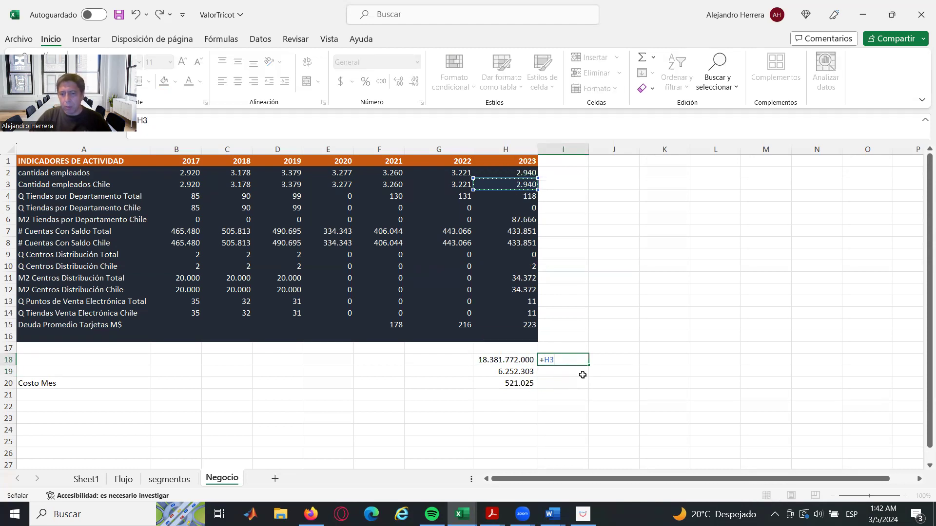
text(*)
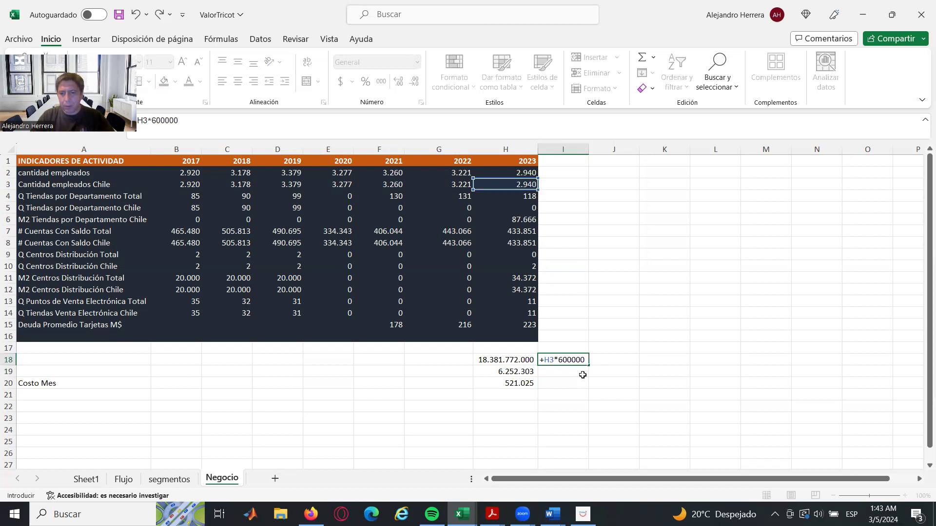
key(ctrl+Return)
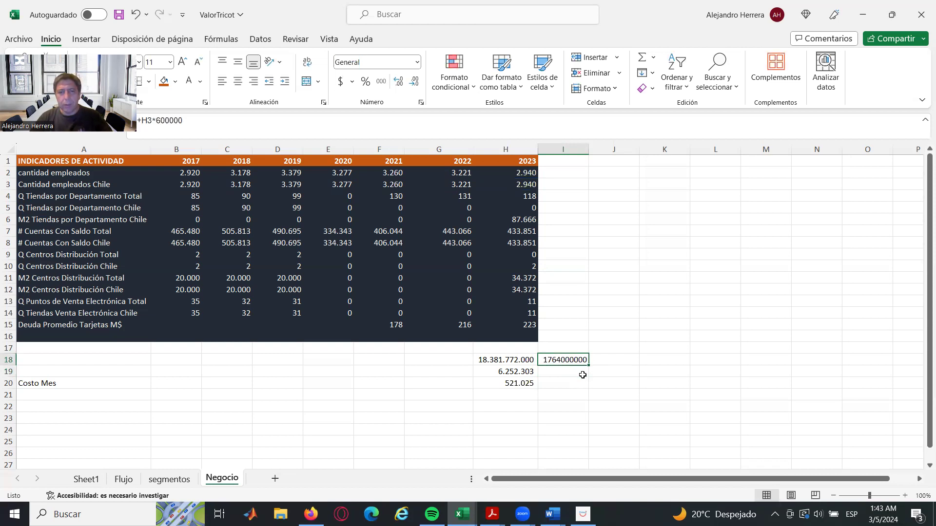
Step: Enter an assumed monthly cost of 600000 in I20, beside the "Costo Mes" value for 2023
click(571, 379)
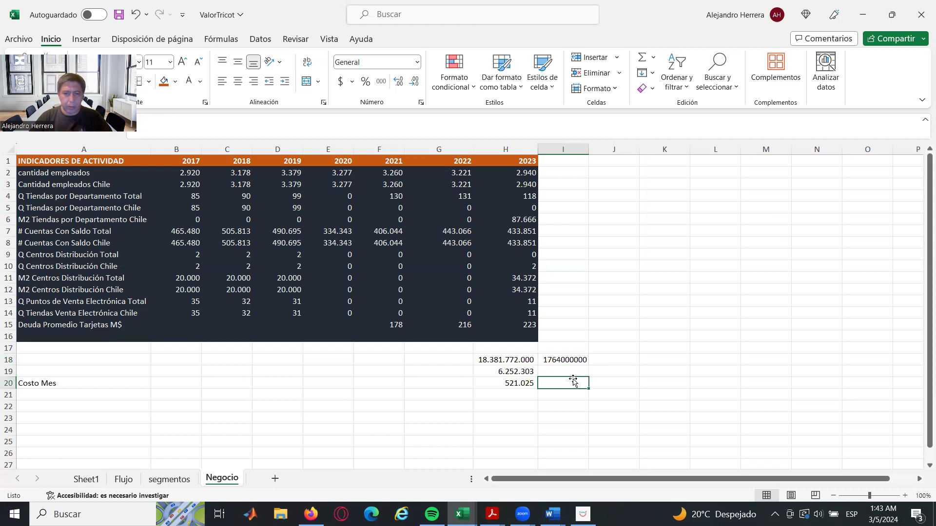
text(6000000)
key(Return)
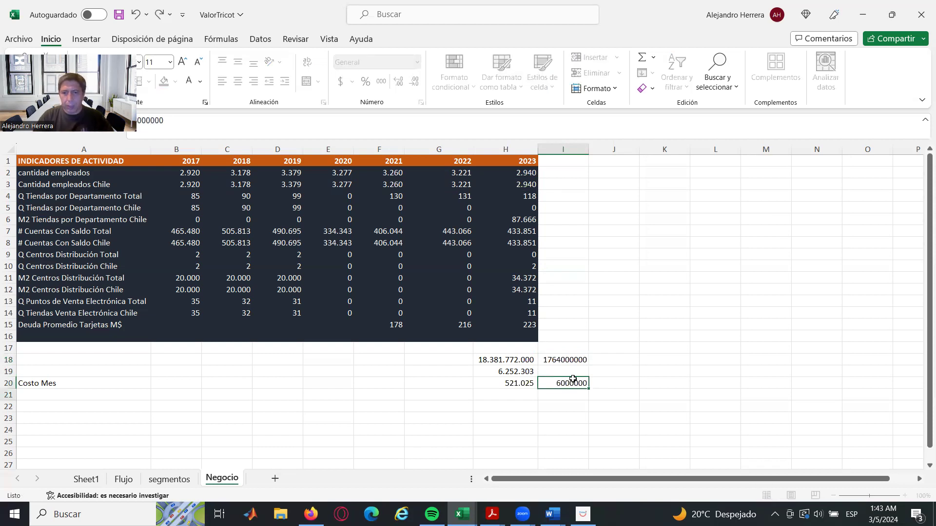
key(Up)
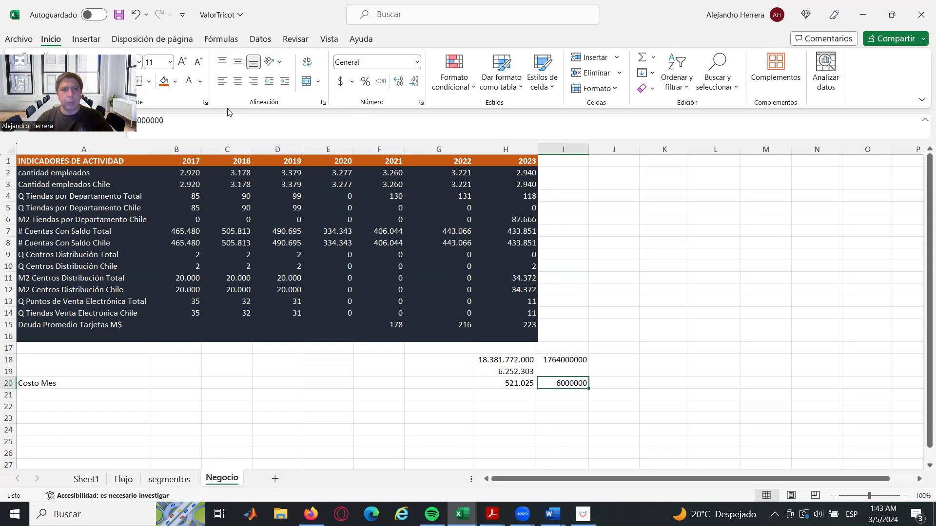
click(183, 118)
key(BackSpace)
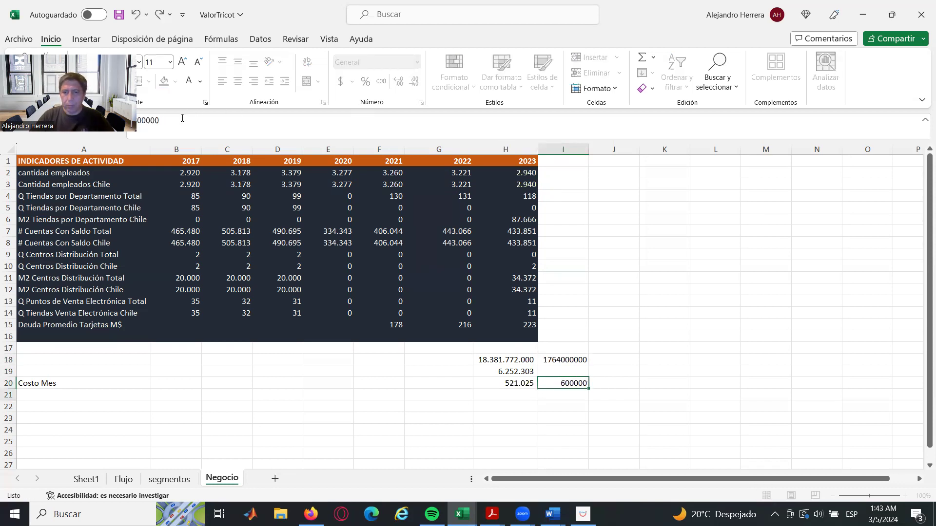
key(Return)
Step: Enter an annual cost formula in I19 that multiplies the monthly cost in I20 by 12
key(Up)
key(Up)
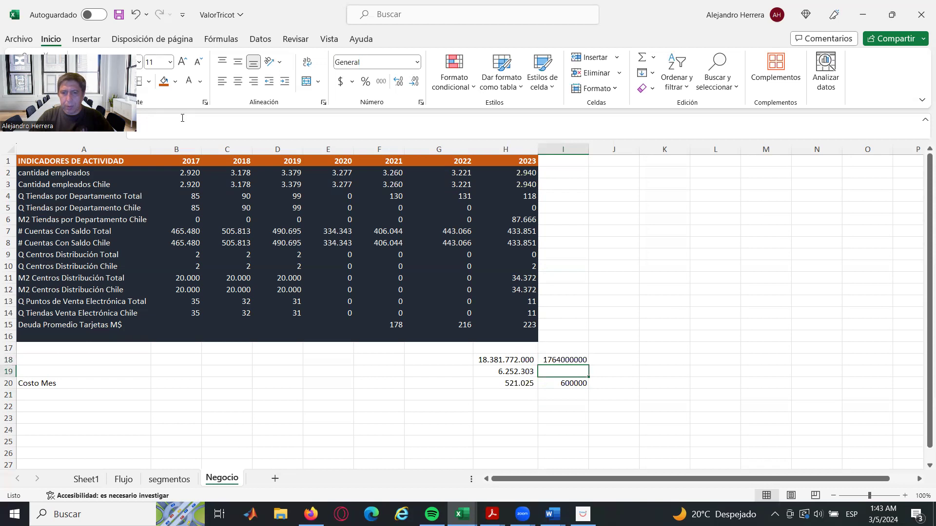
text(=H19-6252303)
key(Return)
key(Up)
text(+)
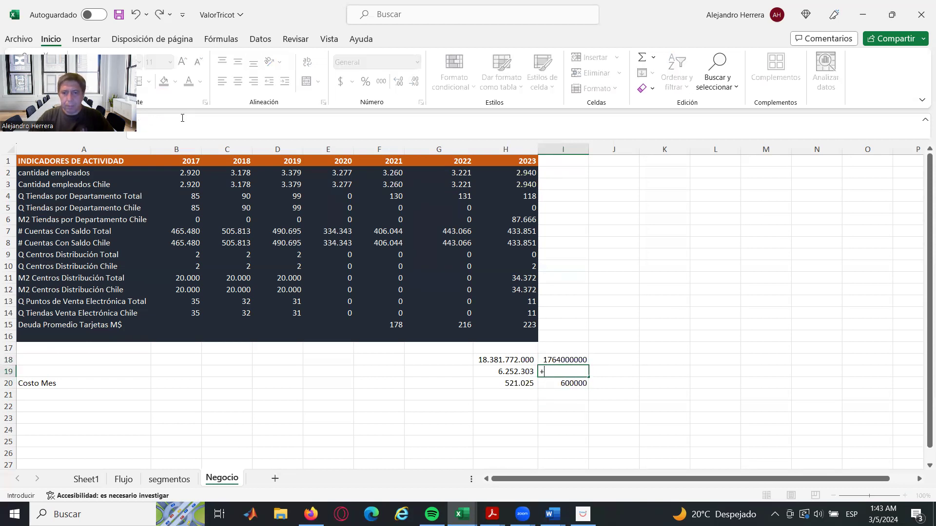
key(Down)
text(*)
key(Return)
Step: Replace the I18 formula with +I19*H2, multiplying the annual cost per employee by the 2023 employee count
key(Up)
key(Up)
text(+)
key(Down)
text(*)
key(Up)
key(Up)
key(Up)
key(Up)
key(Up)
key(Up)
key(Up)
key(Up)
key(Up)
key(Up)
key(Up)
key(Up)
key(Up)
key(Up)
key(Up)
key(Up)
key(Up)
key(Down)
key(Left)
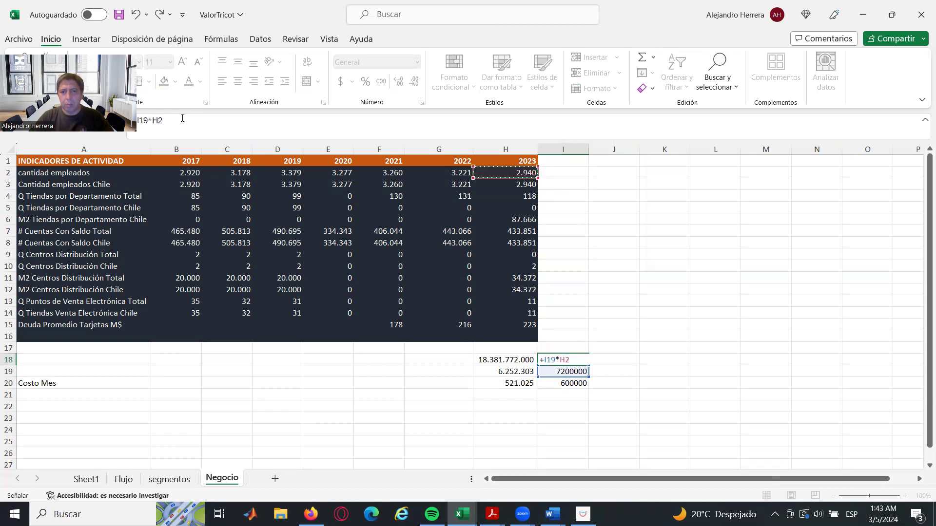
key(Return)
key(Up)
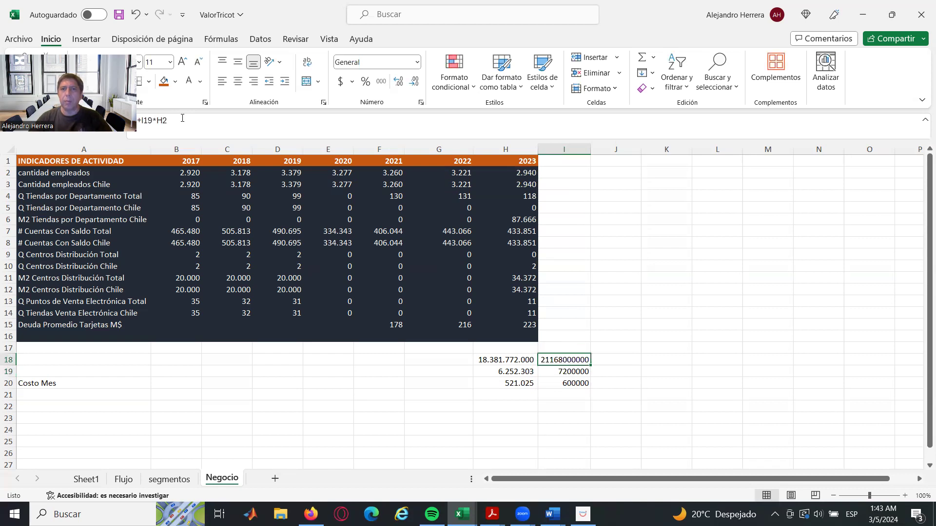
Step: Format the total in I18 with thousands separators and no decimals
click(381, 81)
click(415, 82)
click(414, 81)
Step: Calculate in J18 the difference between the two totals with the formula +I18-H18
click(495, 365)
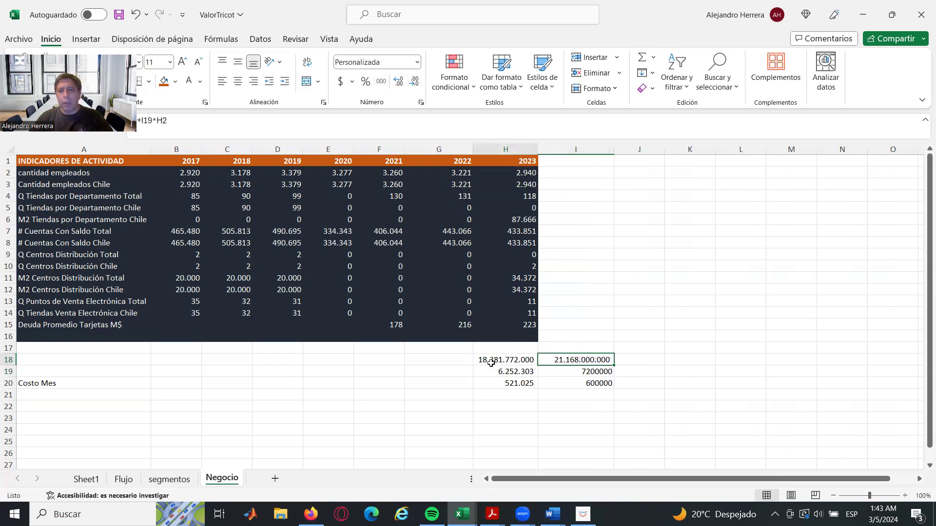
click(639, 360)
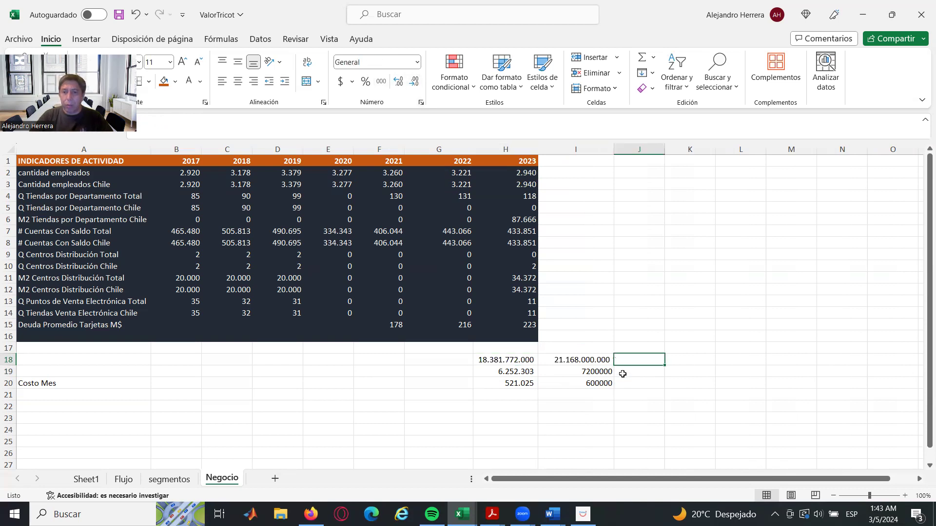
text(+)
key(Left)
text(-)
key(Left)
key(Left)
key(Left)
key(Right)
key(ctrl+Return)
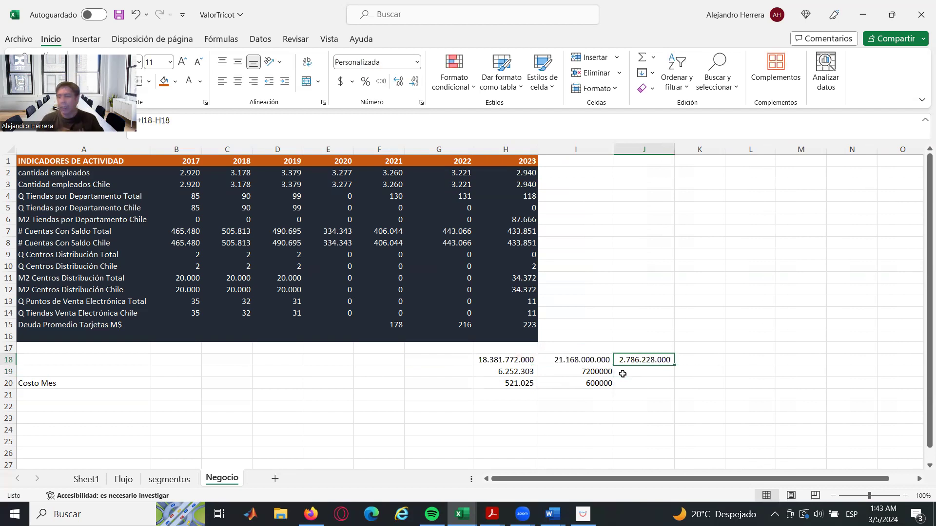
Step: On the segmentos sheet, compare revenue, net margin and gross margin between Segmento Financiero and Segmento Retail
click(161, 481)
click(213, 188)
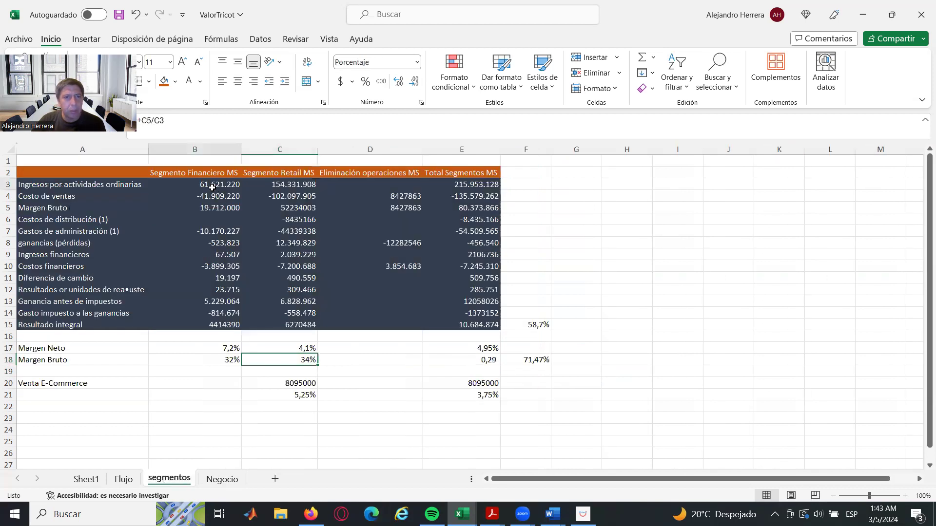
click(279, 185)
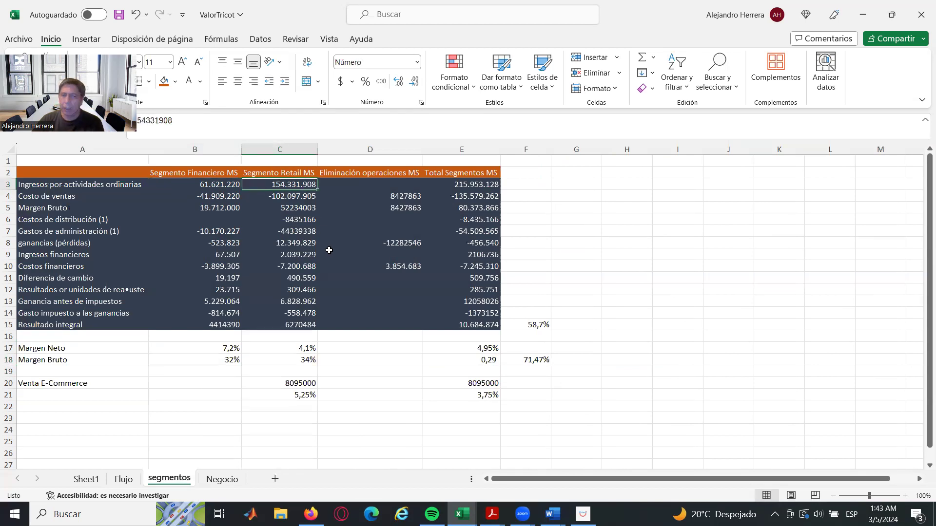
click(209, 187)
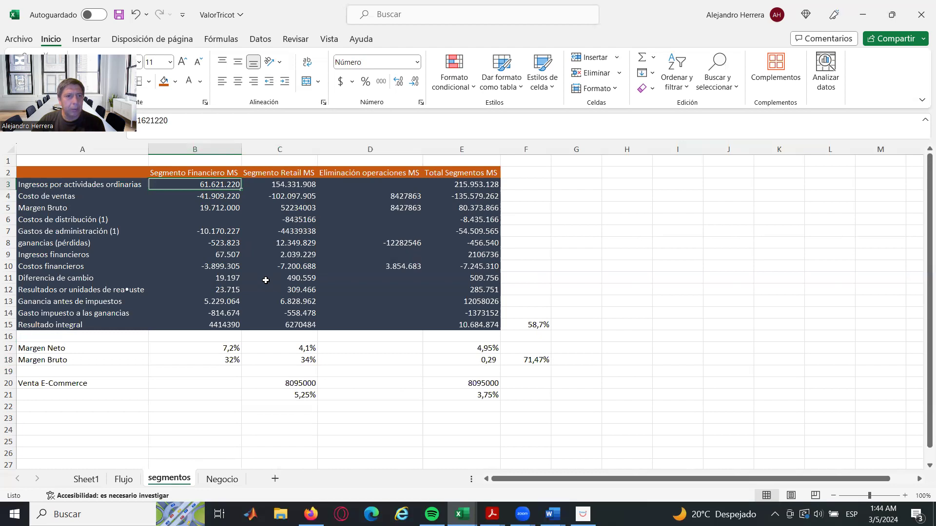
click(230, 349)
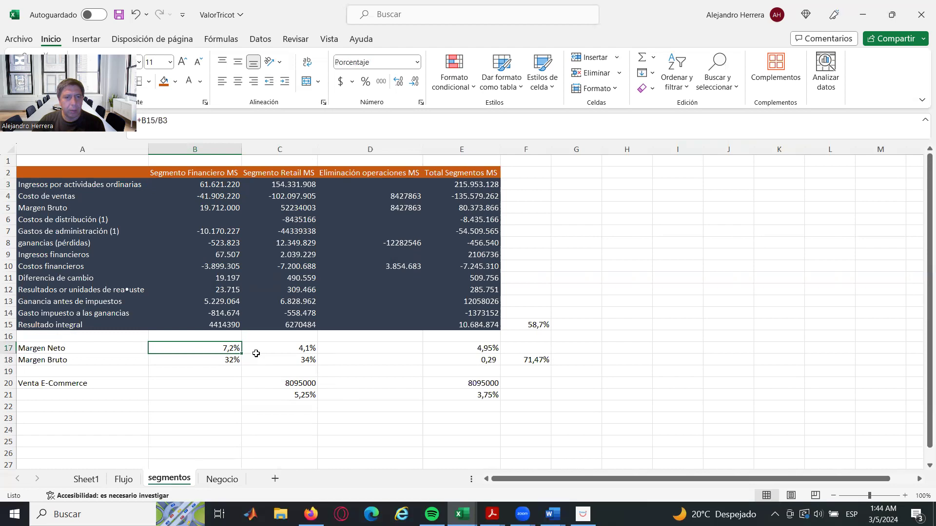
click(291, 349)
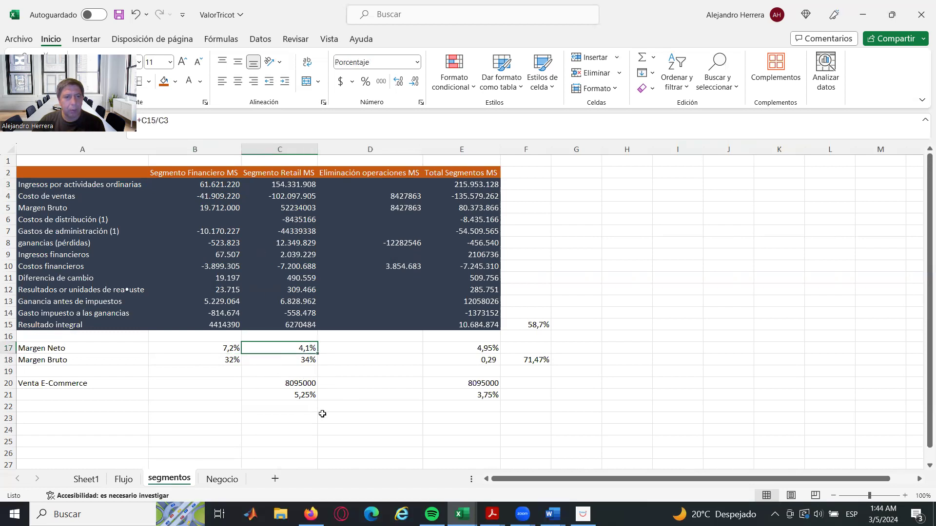
click(226, 347)
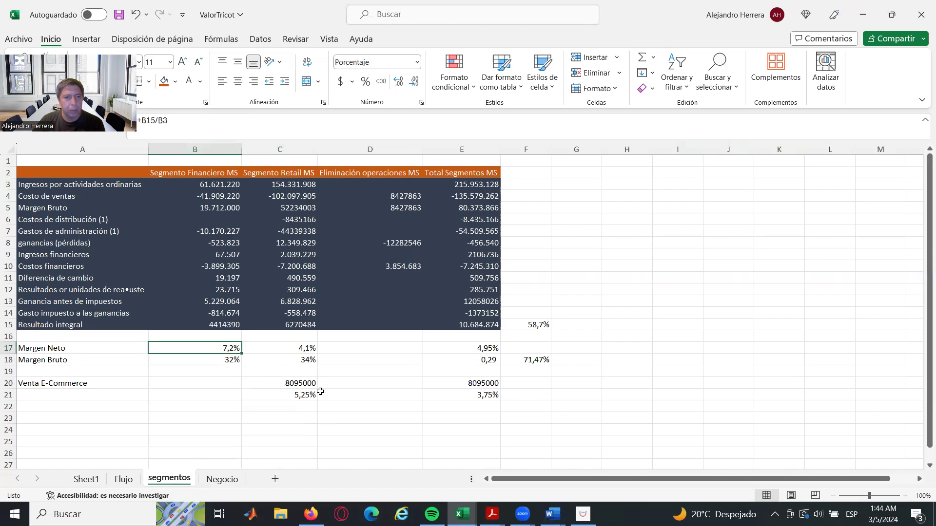
click(300, 361)
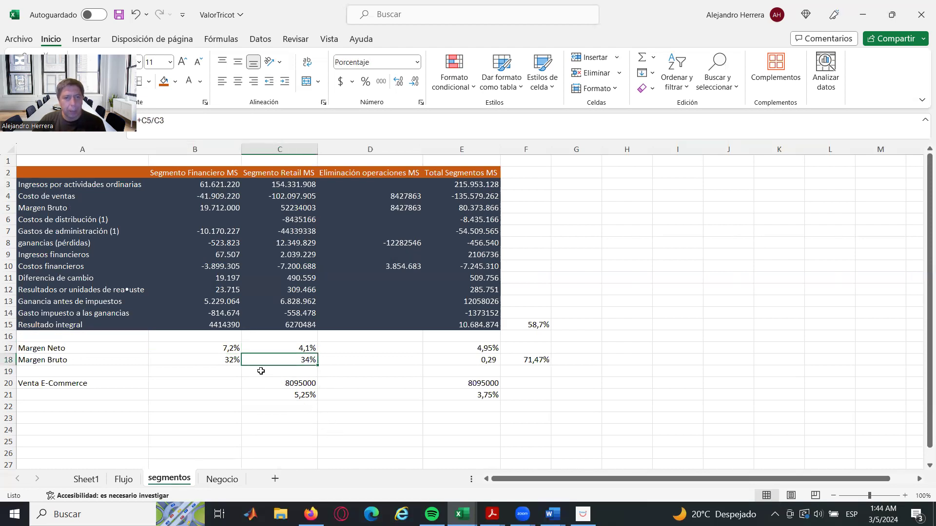
click(225, 361)
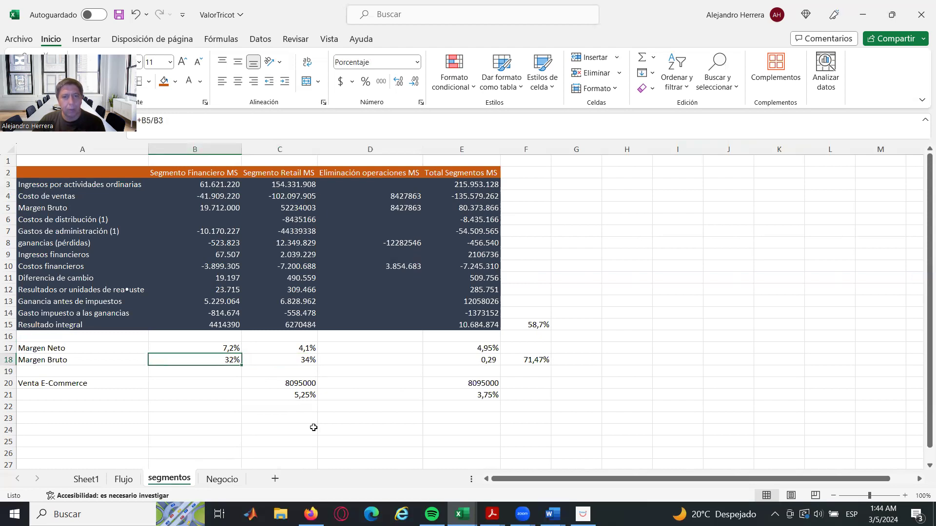
Step: Examine the F15 formula for the retail share of Resultado integral and trace the row's segment values
click(539, 360)
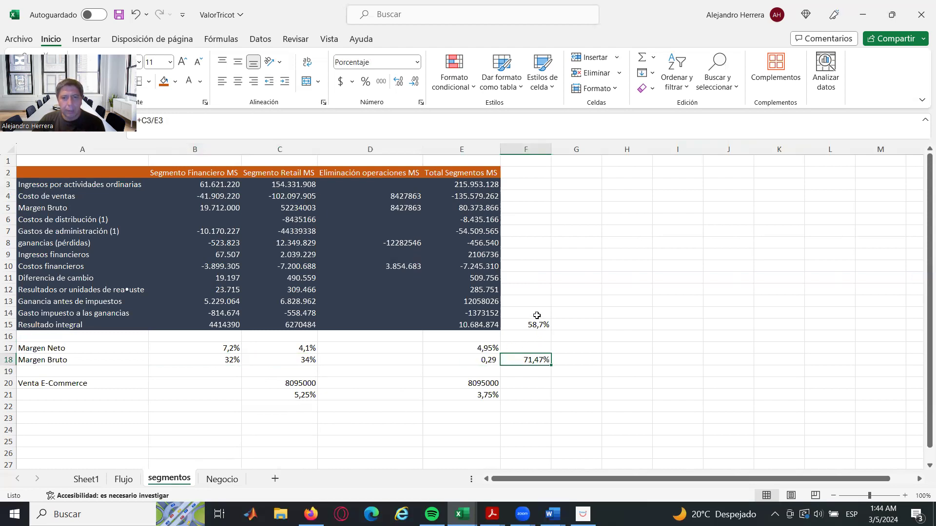
click(537, 324)
click(182, 128)
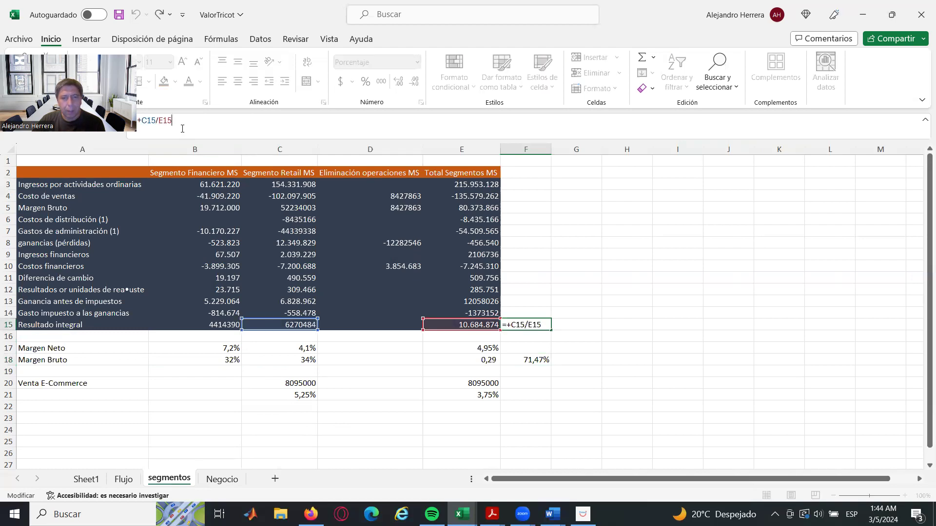
key(Escape)
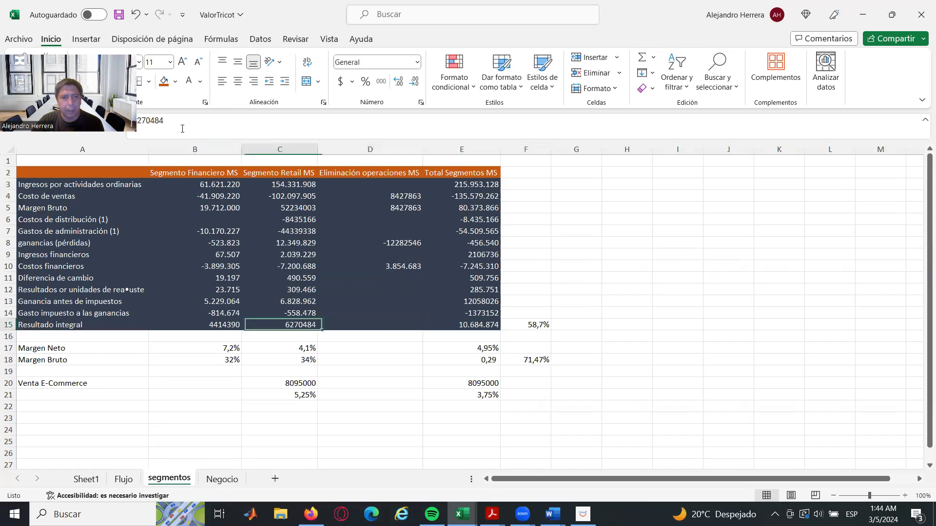
key(Left)
key(Left)
key(Left)
key(Right)
key(Right)
key(Right)
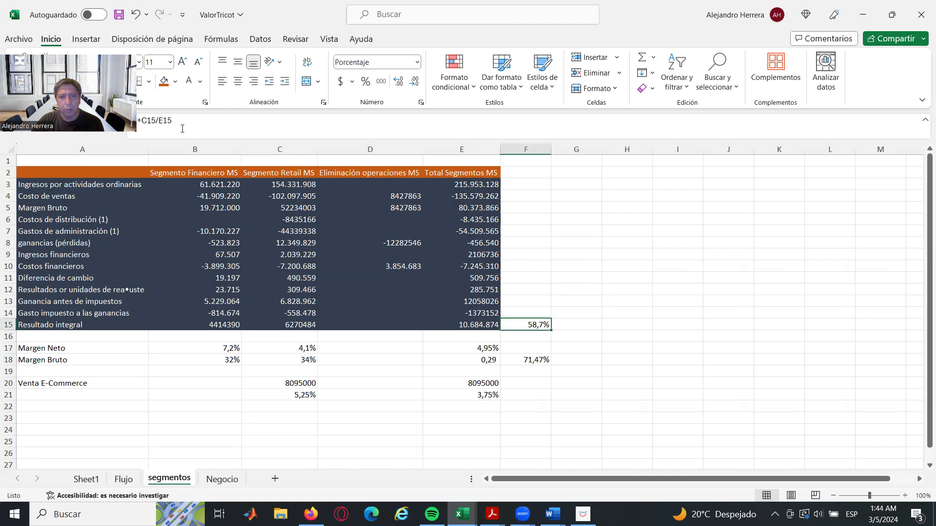
Step: Examine the F18 formula for the retail share of total revenue against the share in F15
key(Down)
key(Down)
key(Down)
key(Down)
key(Down)
key(Up)
key(Up)
key(Up)
key(Up)
key(Up)
key(Down)
key(Down)
key(Down)
key(Down)
key(Up)
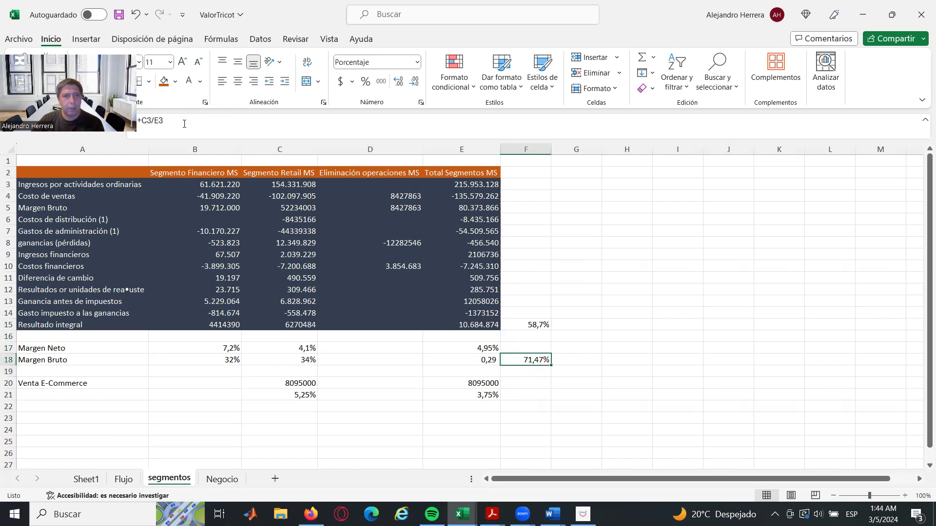
click(184, 124)
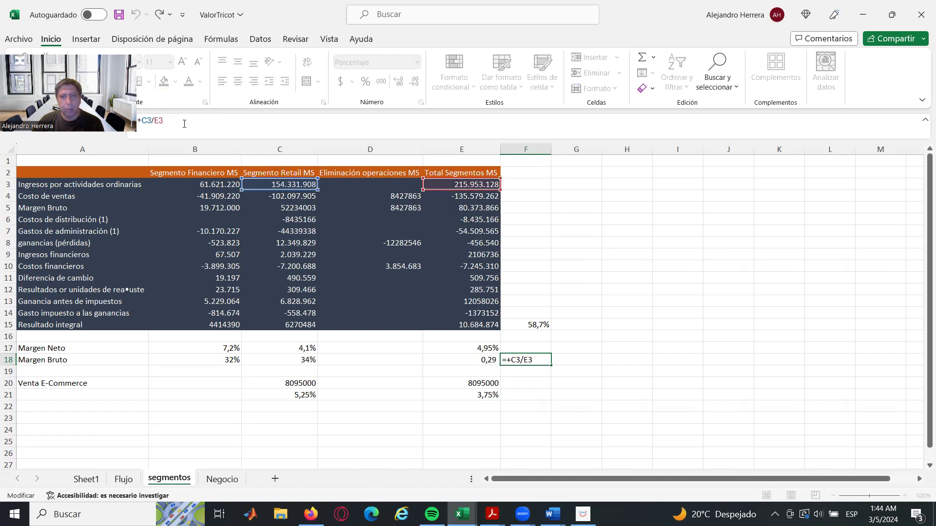
key(Escape)
Step: Compare the Venta E-Commerce amounts in row 20 for Segmento Retail and Total Segmentos
key(Up)
key(Up)
key(Up)
key(Down)
key(Down)
key(Down)
key(Down)
key(Down)
key(Down)
key(Down)
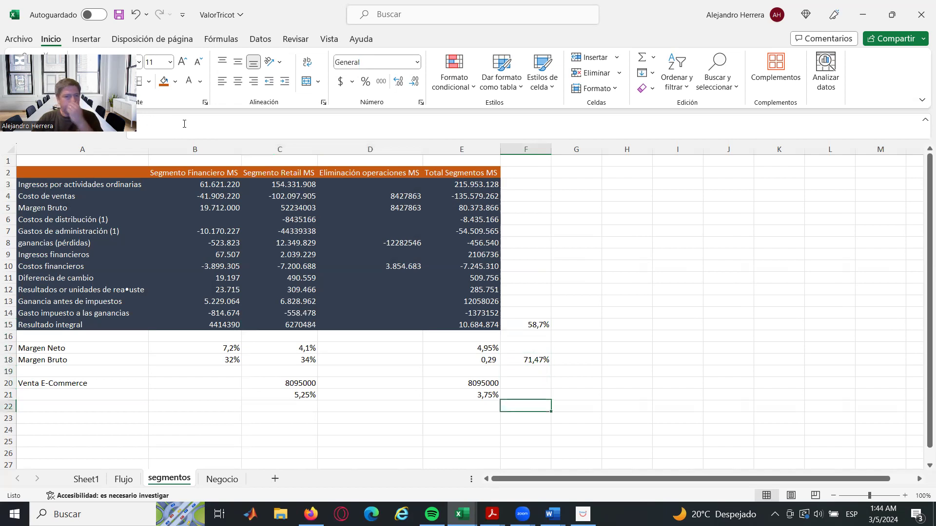
key(Up)
key(Left)
key(Left)
key(Left)
key(Left)
key(Left)
key(Left)
key(Up)
key(Right)
key(Right)
key(Right)
key(Right)
key(Right)
key(Left)
key(Left)
key(Left)
key(Left)
key(Right)
key(Right)
key(Left)
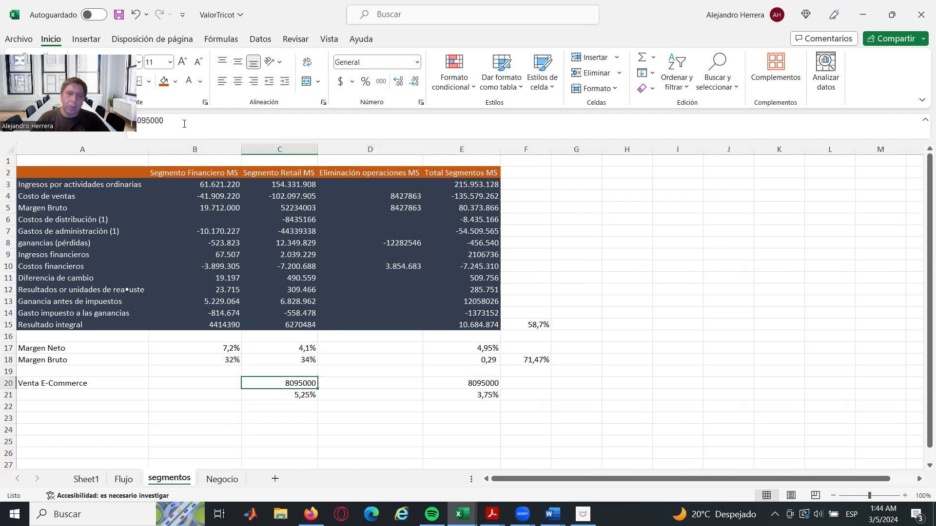
key(Right)
key(Right)
key(Left)
key(Left)
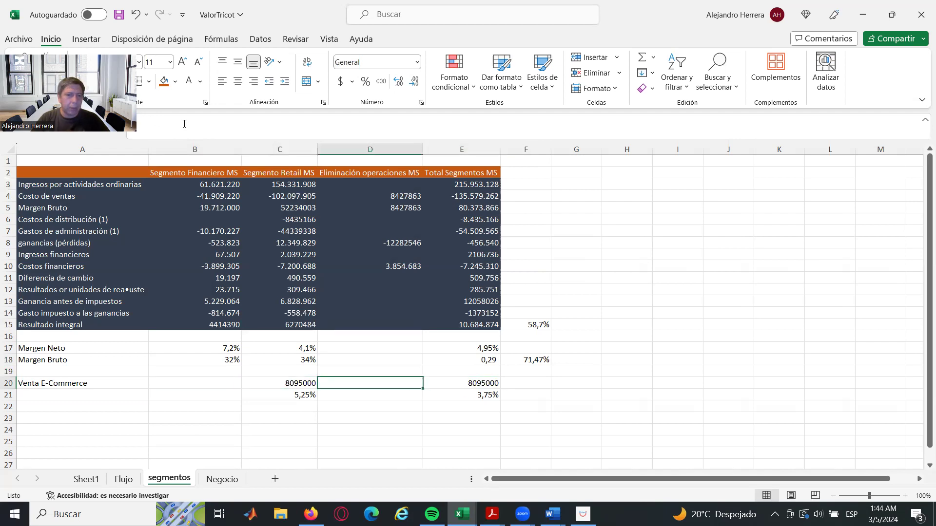
key(Right)
key(Right)
key(Right)
key(Left)
key(Left)
key(Left)
key(Left)
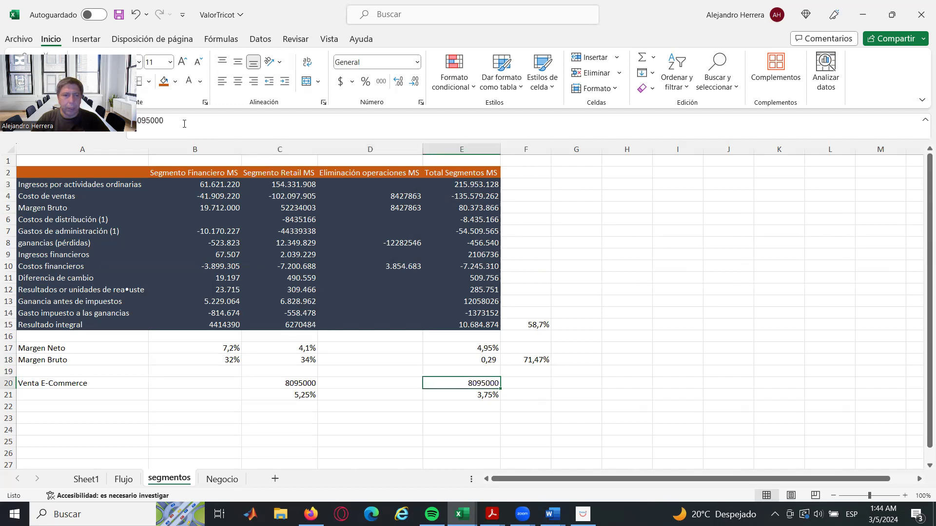
key(Right)
key(Right)
key(Right)
key(Down)
key(Down)
key(Down)
key(Up)
key(Up)
key(Up)
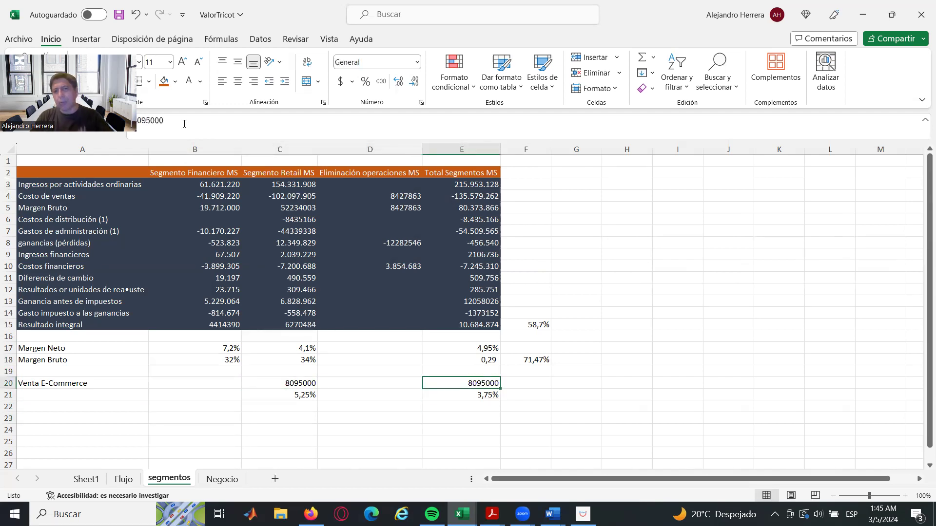
key(Down)
key(Up)
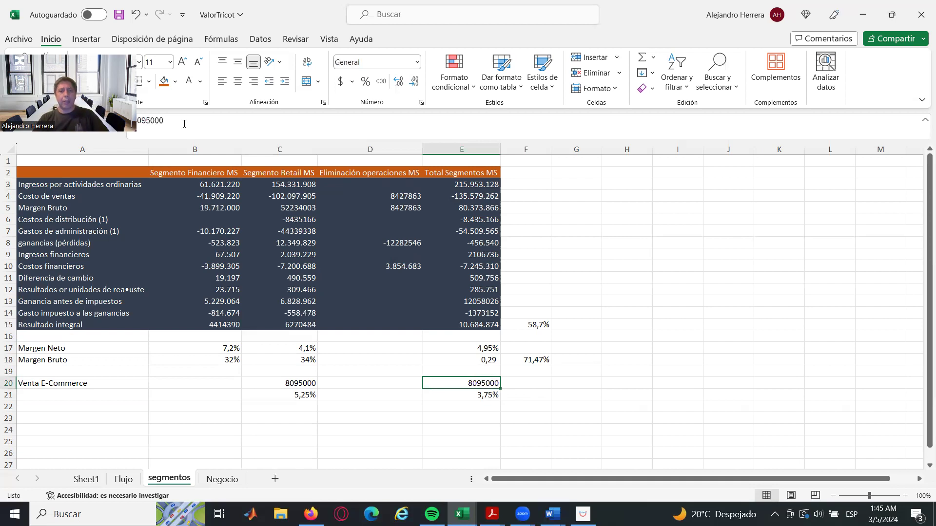
Step: On the Flujo sheet, review the yearly Netos de Operación cash flows from 2019 to 2023
click(124, 479)
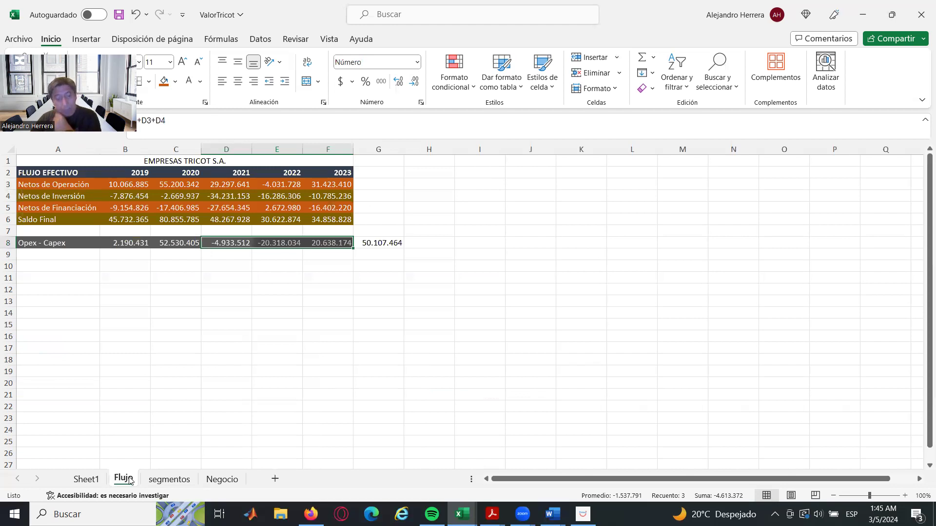
click(236, 276)
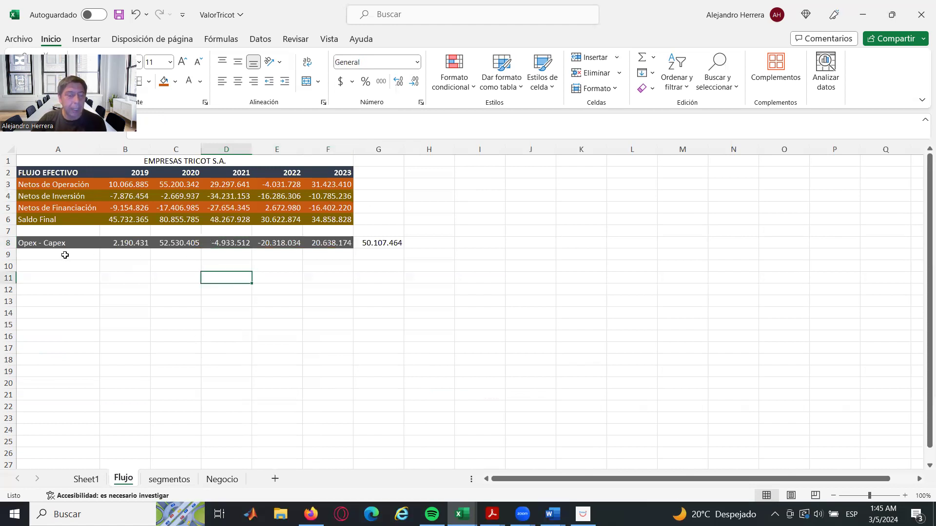
click(29, 245)
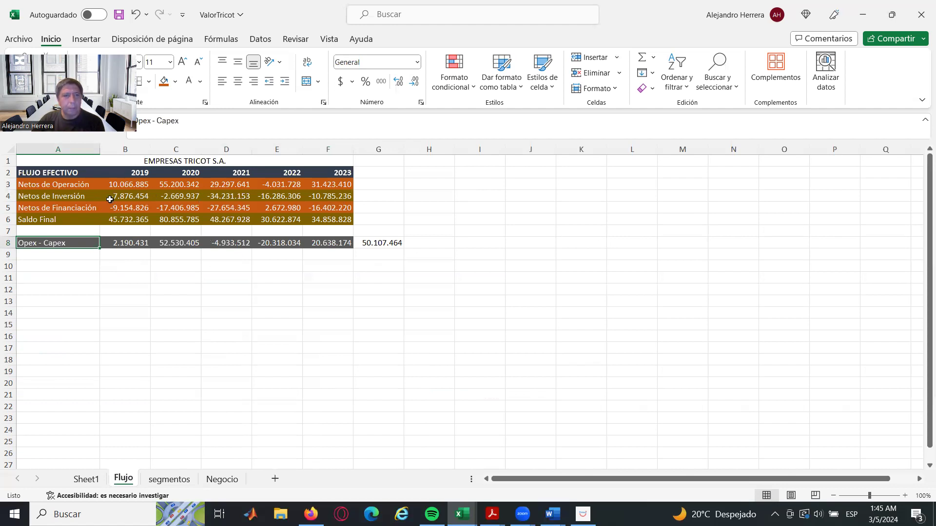
click(135, 185)
click(179, 185)
click(247, 186)
click(269, 185)
click(320, 185)
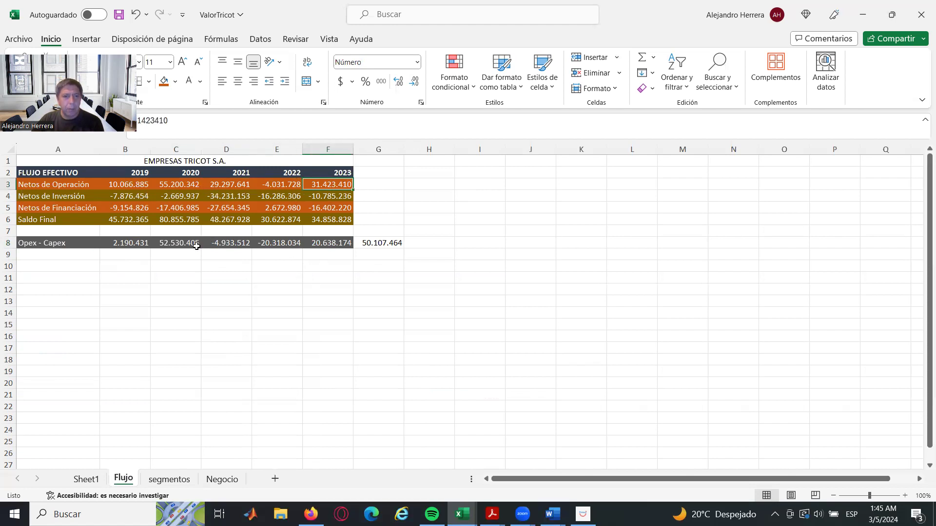
Step: Check the Netos de Inversión values for 2019 to 2023 against the Opex - Capex row and its total in G8
drag(113, 197, 352, 192)
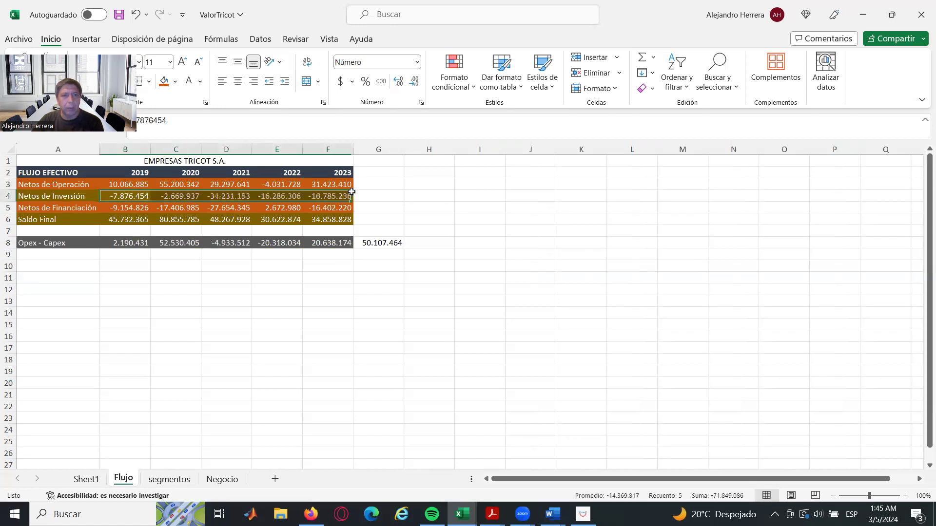
click(59, 242)
click(119, 244)
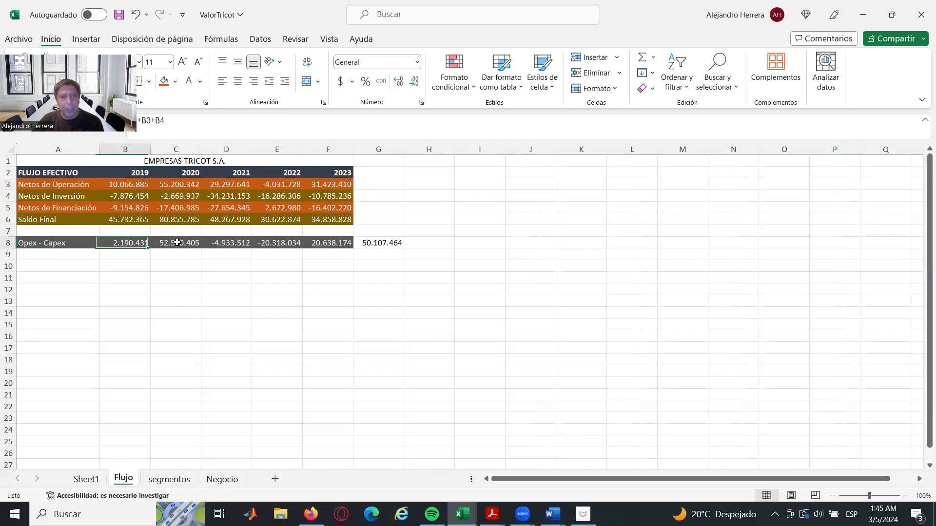
click(334, 242)
click(129, 244)
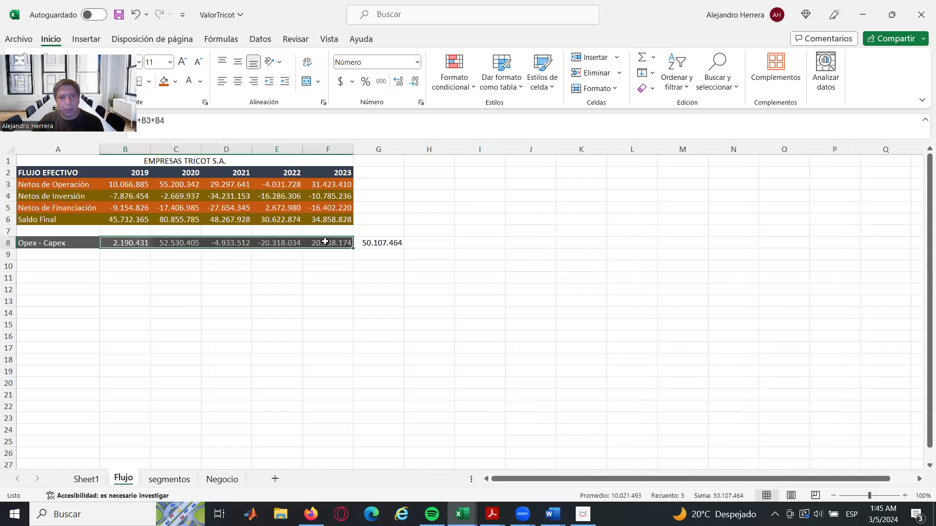
click(391, 243)
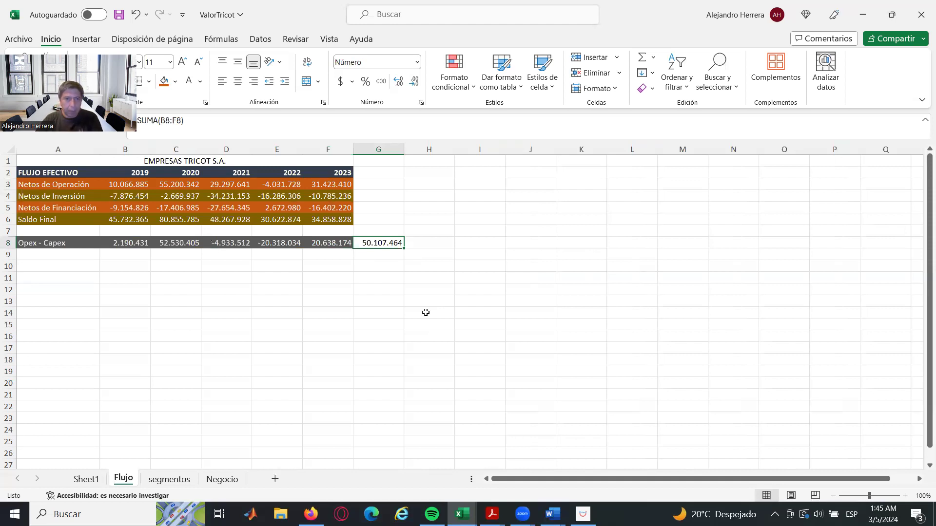
Step: Select the Opex - Capex values in B8:F8 to check their combined sum
key(Left)
key(Left)
key(Left)
key(Left)
key(Left)
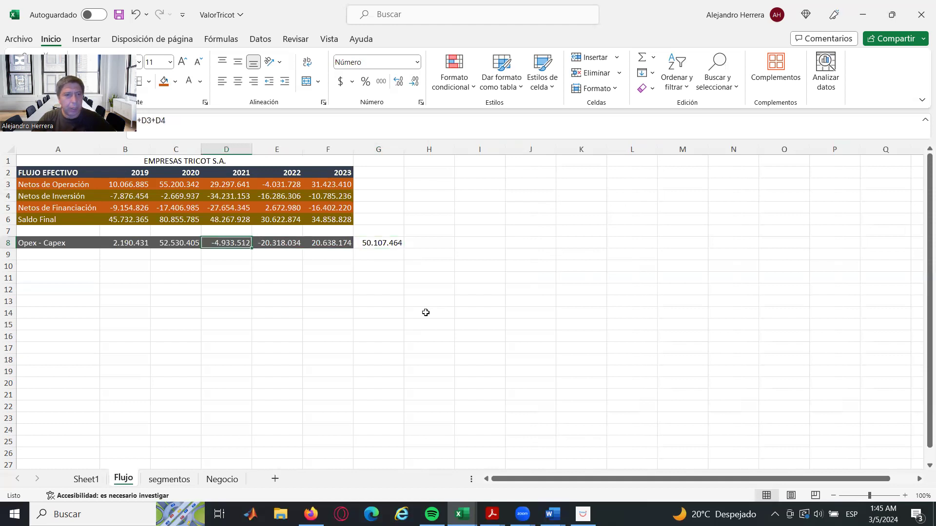
key(shift+Right)
key(shift+Right)
key(shift+Right)
key(shift+Right)
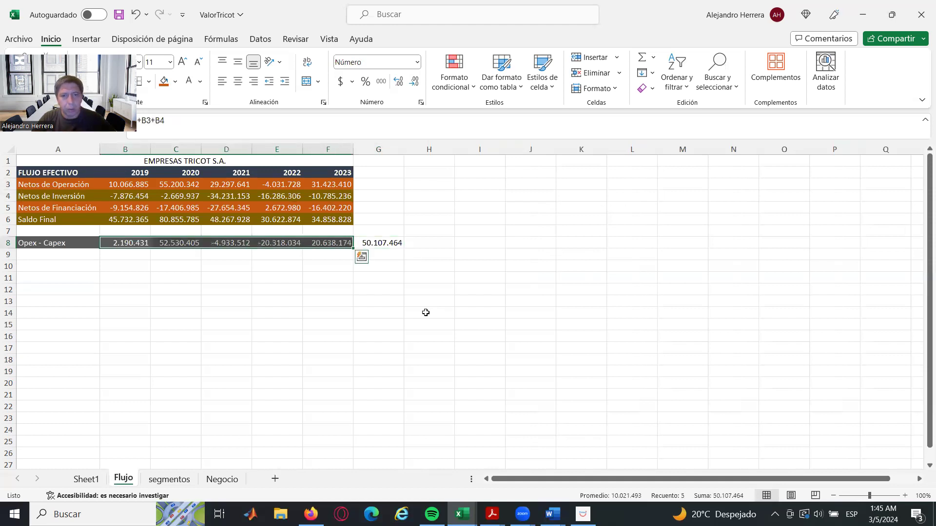
Step: Examine the individual yearly Opex - Capex formulas in row 8, from 2023 back through 2020
key(Right)
key(Right)
key(Right)
key(Right)
key(Right)
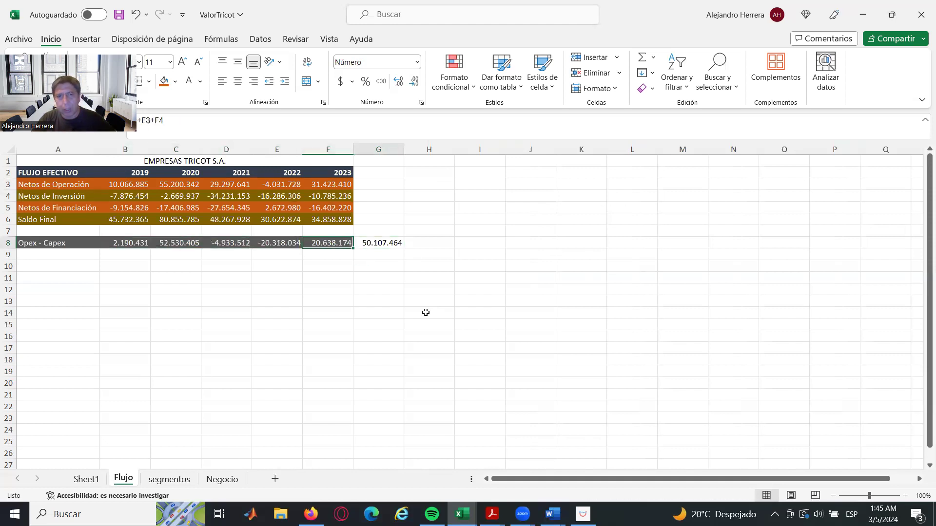
key(Left)
key(Left)
key(Left)
key(Left)
key(Left)
key(Right)
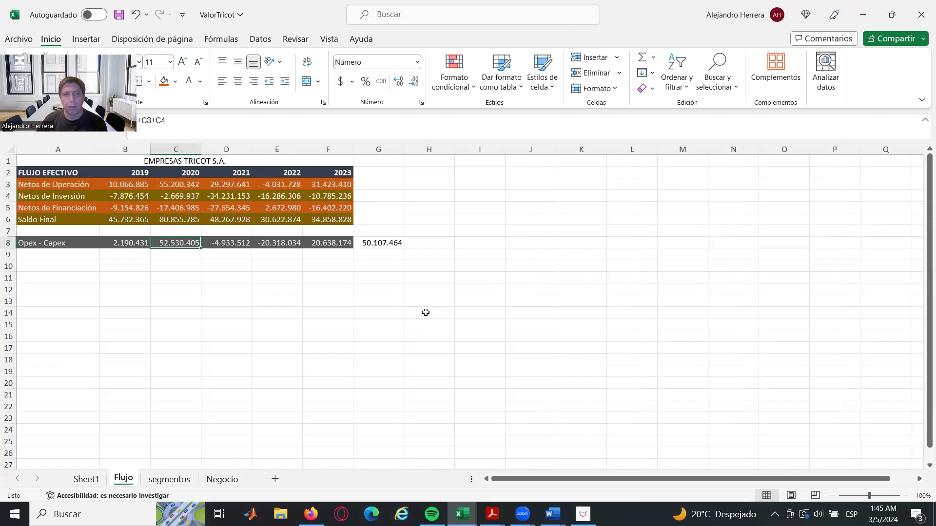
Step: Compare the 2020 Netos de Operación in C3 with the 2020 Opex - Capex result in C8
click(179, 186)
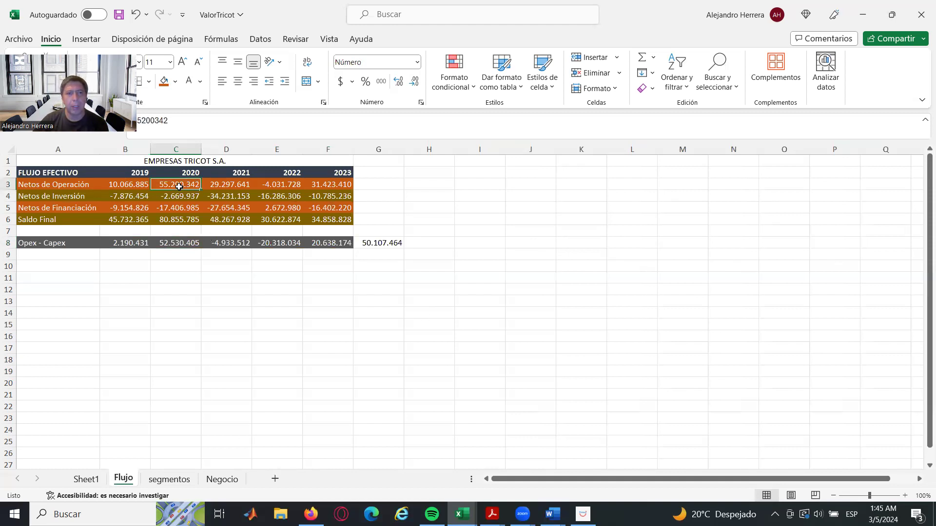
click(184, 244)
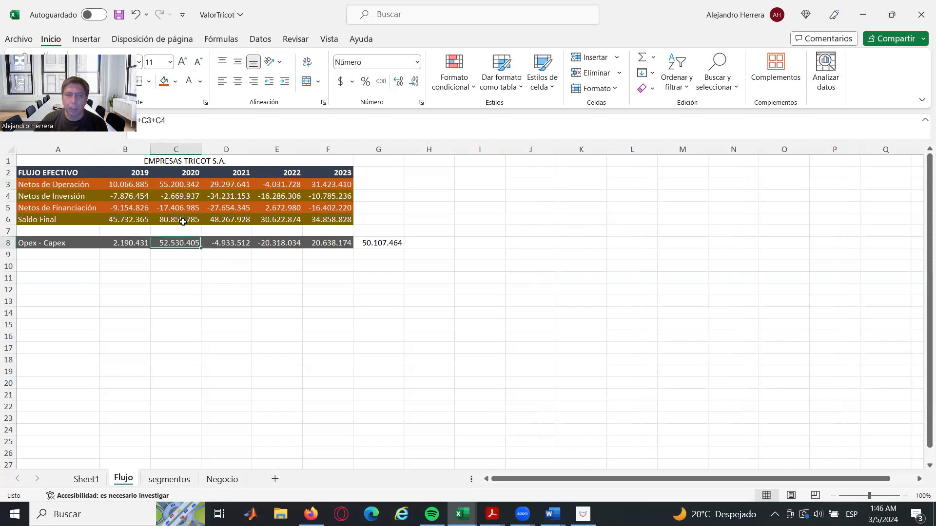
click(188, 186)
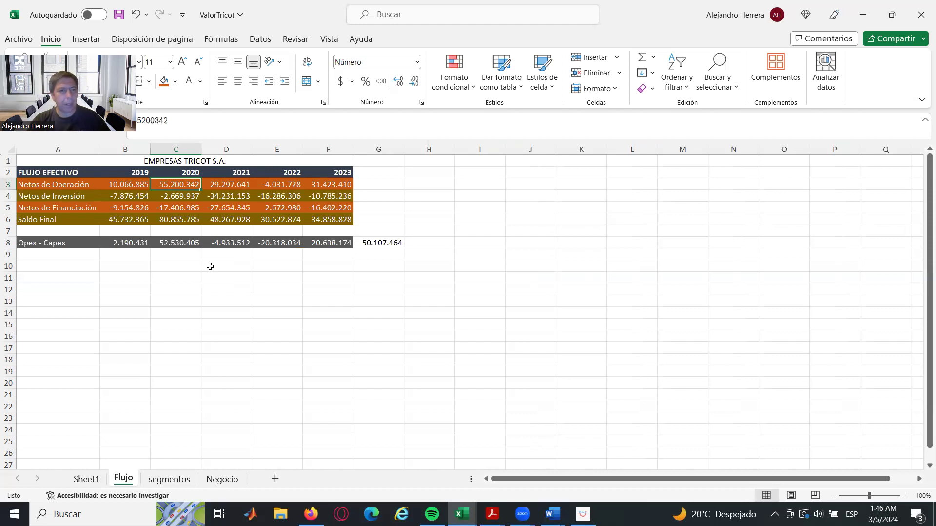
click(183, 246)
click(166, 189)
click(172, 238)
click(178, 186)
click(174, 248)
click(181, 183)
click(178, 243)
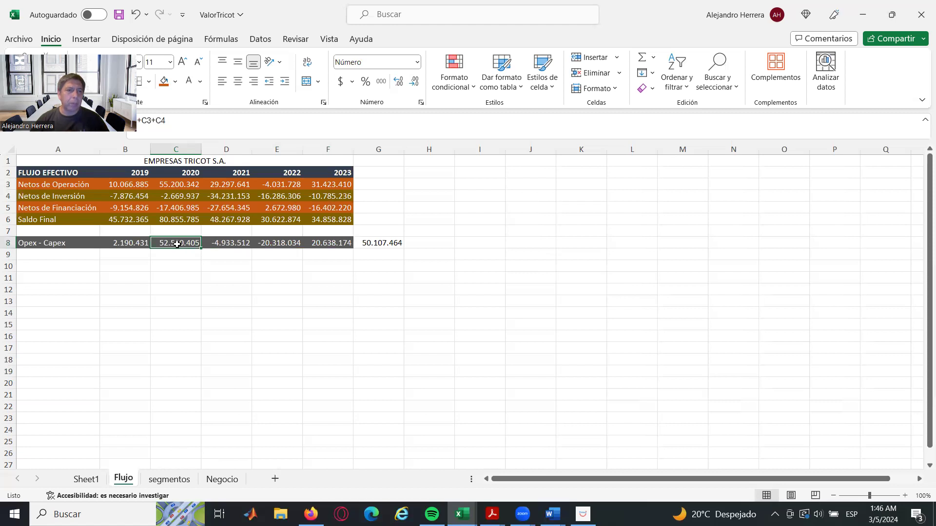
click(177, 188)
Step: Examine the SUMA formula in G8 and weigh the 2020 operating flow and Opex - Capex against that total
click(377, 244)
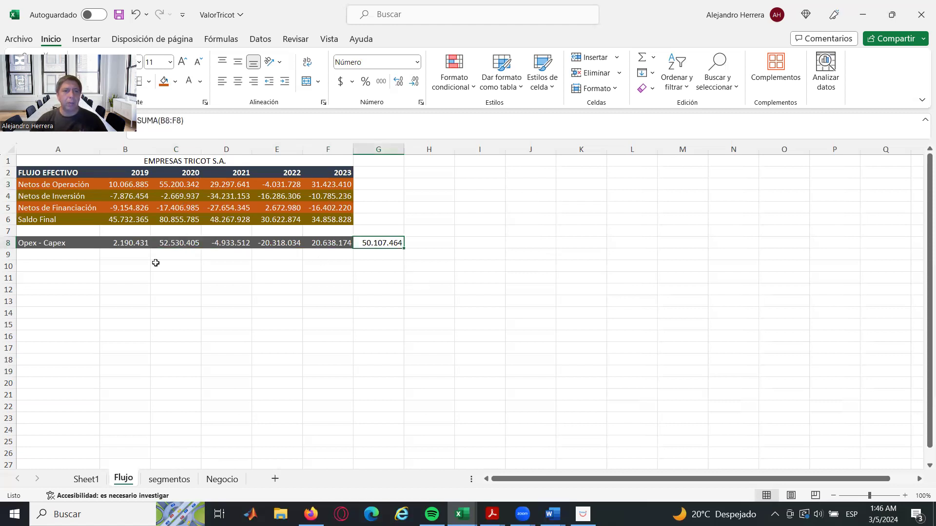
click(183, 247)
click(177, 185)
click(177, 244)
click(179, 186)
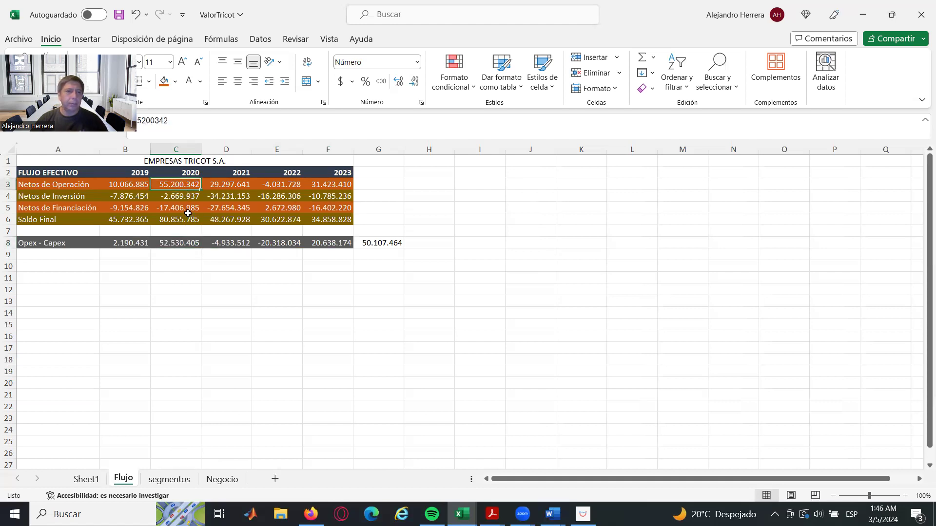
click(176, 242)
click(186, 188)
Step: Review the operating and investment cash flows for 2021 to 2023, plus Opex - Capex for 2019 and 2023
click(226, 187)
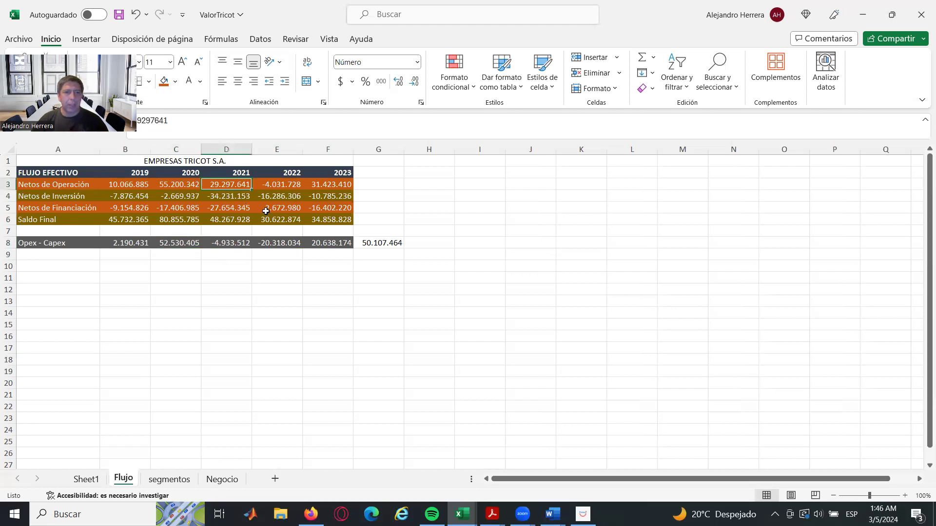
click(286, 186)
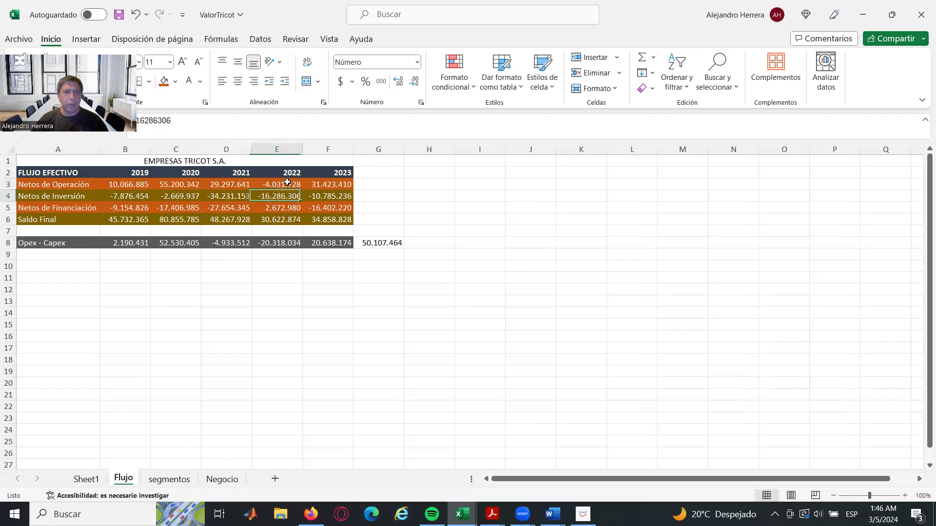
click(339, 190)
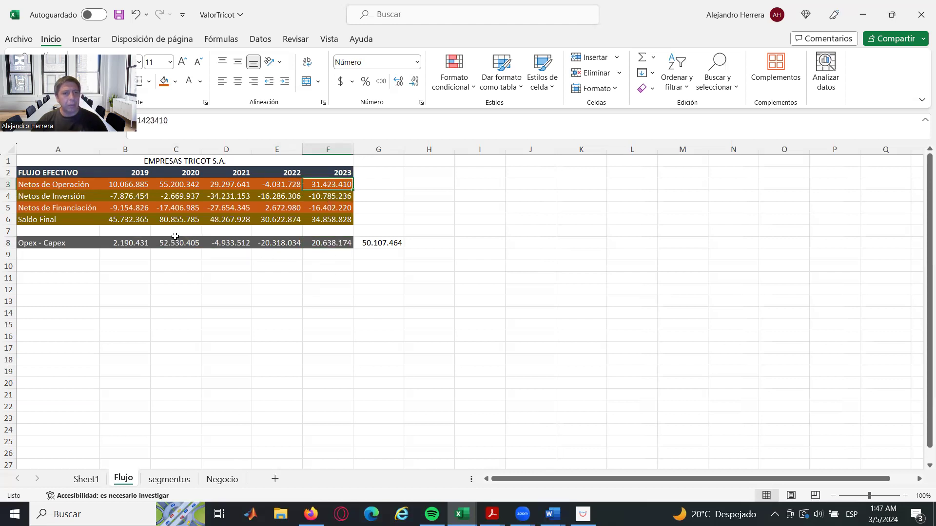
click(129, 243)
click(327, 247)
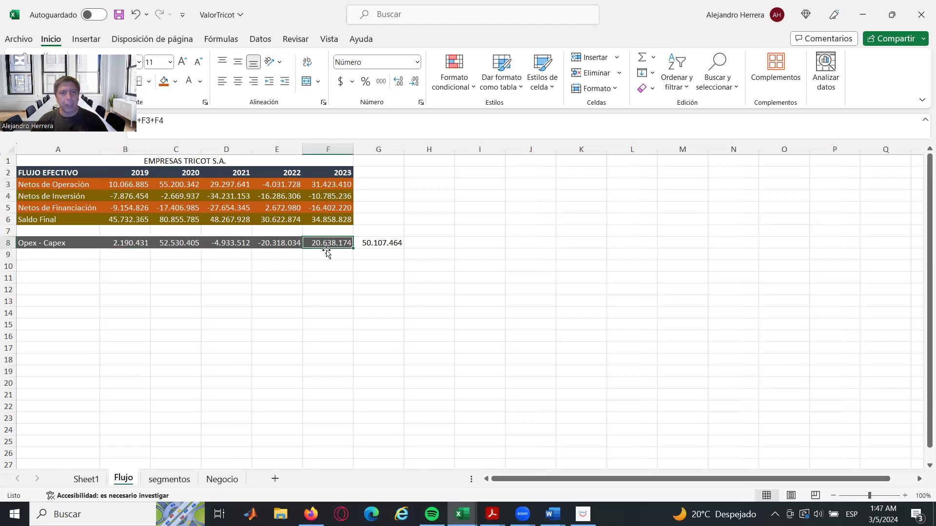
Step: On Sheet1, review the yearly growth percentages in row 4 of the Estado Resultado
click(86, 480)
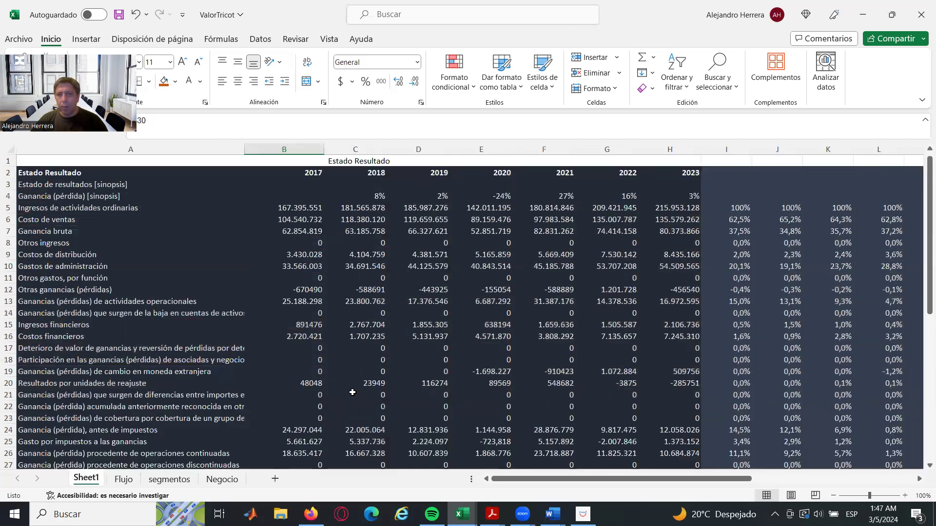
scroll(352, 393, up, 3)
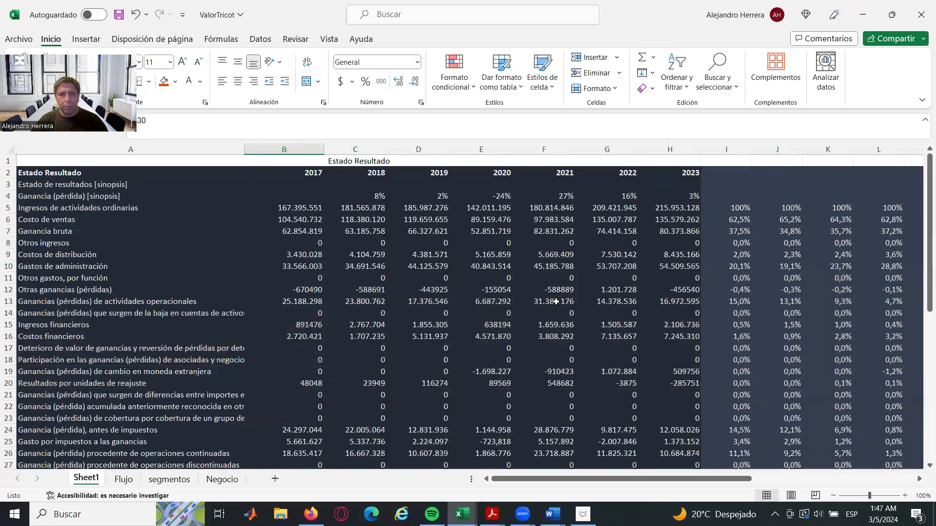
click(394, 192)
key(Left)
key(Left)
key(Left)
key(Right)
key(Right)
key(Right)
key(Right)
key(Right)
key(Right)
key(Right)
key(Right)
key(Right)
key(Left)
key(Left)
key(Left)
key(Left)
key(Left)
key(Left)
key(Left)
key(Left)
key(Left)
Step: Examine the Ingresos de actividades ordinarias row across the historical years, percentage columns and projection columns
key(Down)
key(Right)
key(Right)
key(Right)
key(Right)
key(Right)
key(Right)
key(Right)
key(Right)
key(Right)
key(Right)
key(Right)
key(Right)
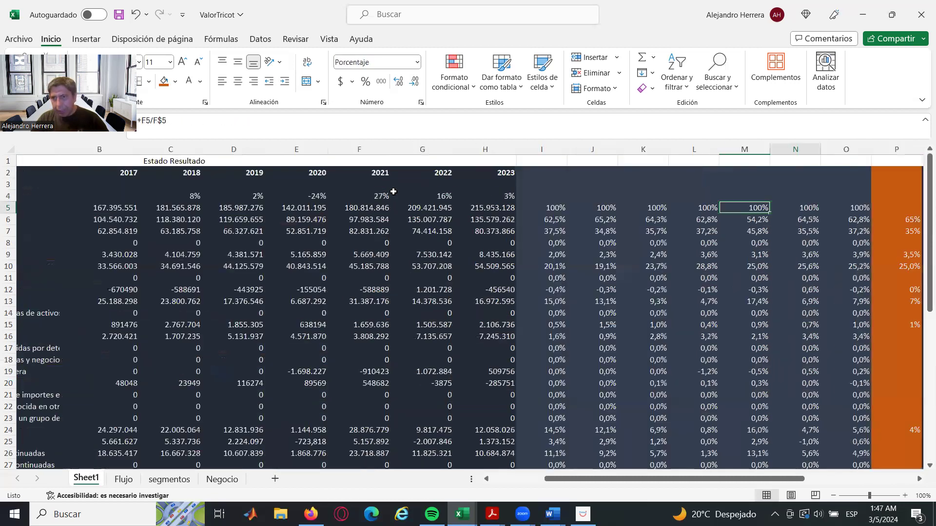
key(Right)
key(Right)
key(Right)
key(Right)
key(Left)
key(Left)
key(Left)
key(Left)
Step: Compare the historical gross margin percentages in the Ganancia bruta row, including the 2021 formula in M7
key(Down)
key(Down)
key(Left)
key(Left)
key(Left)
key(Left)
key(Right)
key(Right)
key(Right)
key(Right)
key(Right)
key(Right)
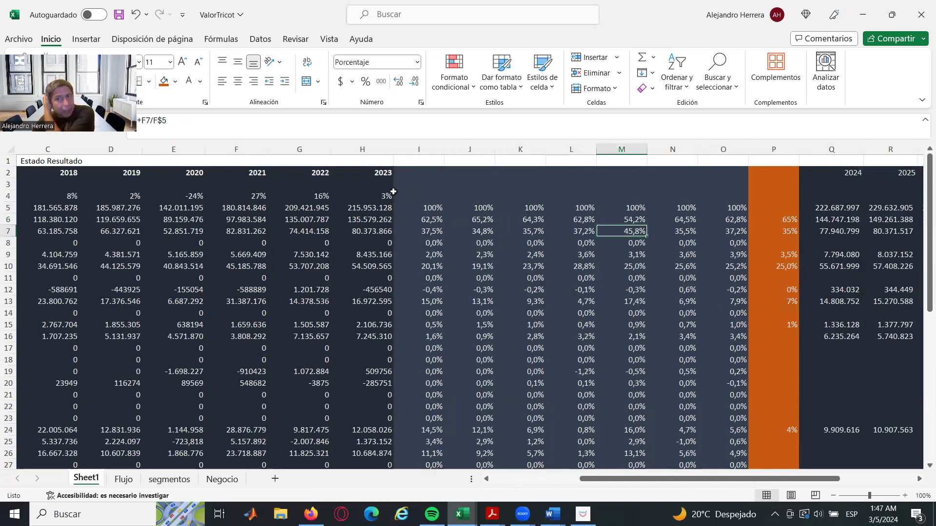
Step: Examine the projected Ganancia bruta formulas for 2024 to 2028 and the gross margin assumption in P7
key(Right)
key(Right)
key(Right)
key(Right)
key(Right)
key(Right)
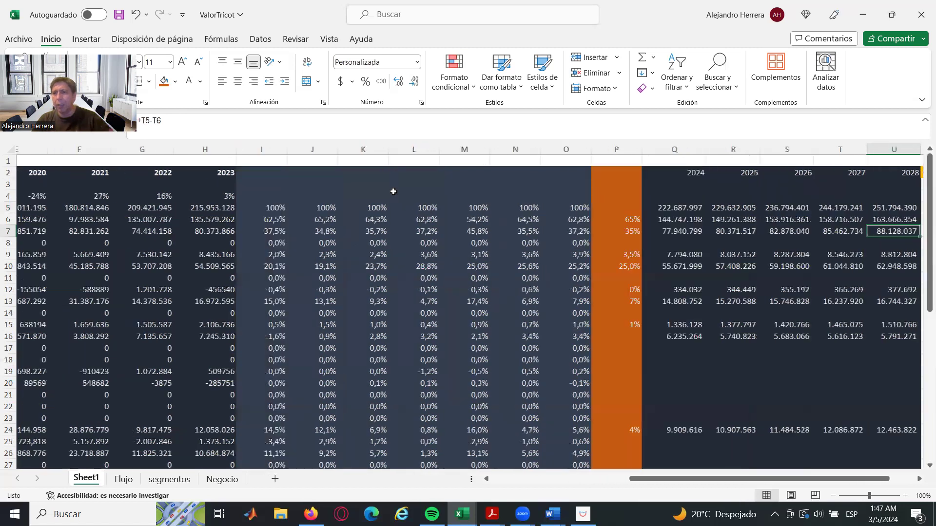
key(Right)
key(Left)
key(Left)
key(Left)
key(Left)
key(Left)
key(Left)
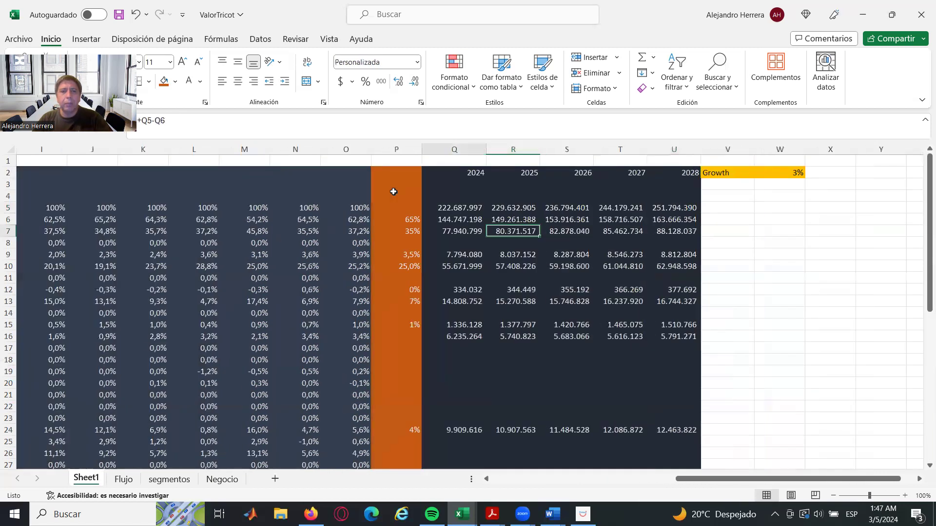
key(Right)
key(Right)
key(Left)
key(Left)
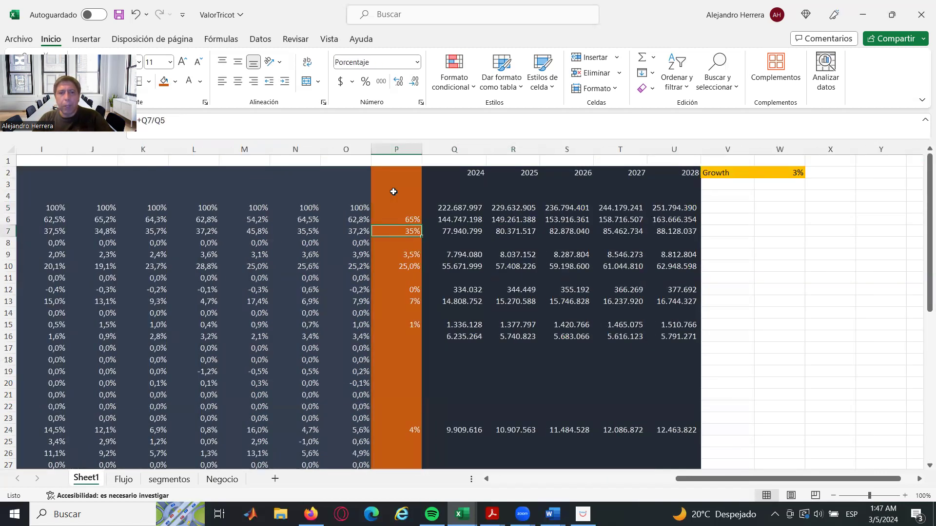
Step: Examine the projected Ingresos de actividades ordinarias in row 5 for 2024 to 2028
key(Right)
key(Up)
key(Up)
key(Up)
key(Down)
key(Down)
key(Down)
key(Up)
key(Up)
key(Up)
key(Right)
key(Down)
key(Left)
key(Right)
key(Right)
key(Right)
key(Right)
key(Right)
key(Left)
key(Left)
key(Left)
key(Left)
key(Left)
Step: Compare the historical Costo de ventas percentages in row 6 with the assumption in P6 and the 2024 projection
key(Down)
key(Down)
key(Up)
key(Left)
key(Left)
key(Left)
key(Left)
key(Left)
key(Left)
key(Left)
key(Left)
key(Left)
key(Right)
key(Right)
key(Right)
key(Right)
key(Right)
key(Right)
key(Right)
key(Right)
key(Right)
key(Down)
key(Left)
key(Right)
Step: Review the Costos de distribución row from the 2024 projection back through the historical percentages and yearly amounts
key(Down)
key(Down)
key(Left)
key(Left)
key(Left)
key(Left)
key(Left)
key(Left)
key(Left)
key(Left)
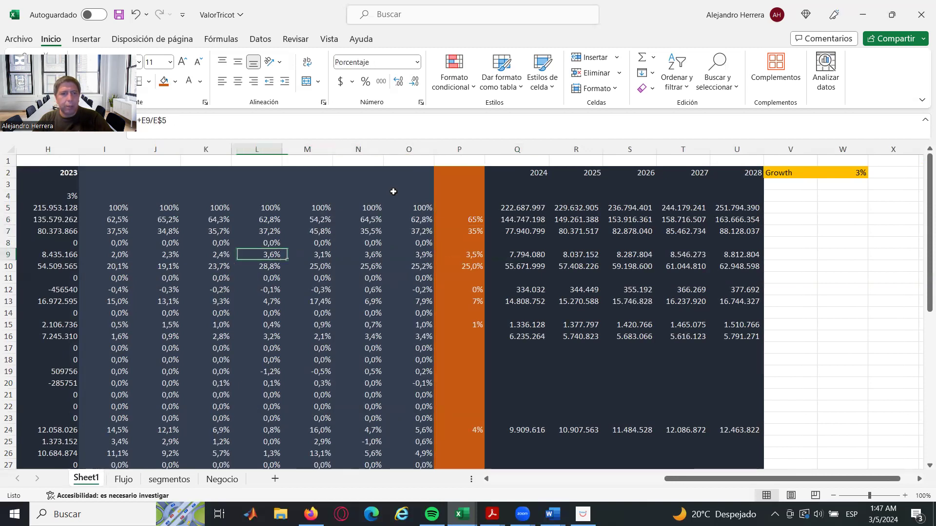
key(Left)
key(Left)
key(Left)
key(Left)
key(Left)
key(Left)
key(Left)
key(Left)
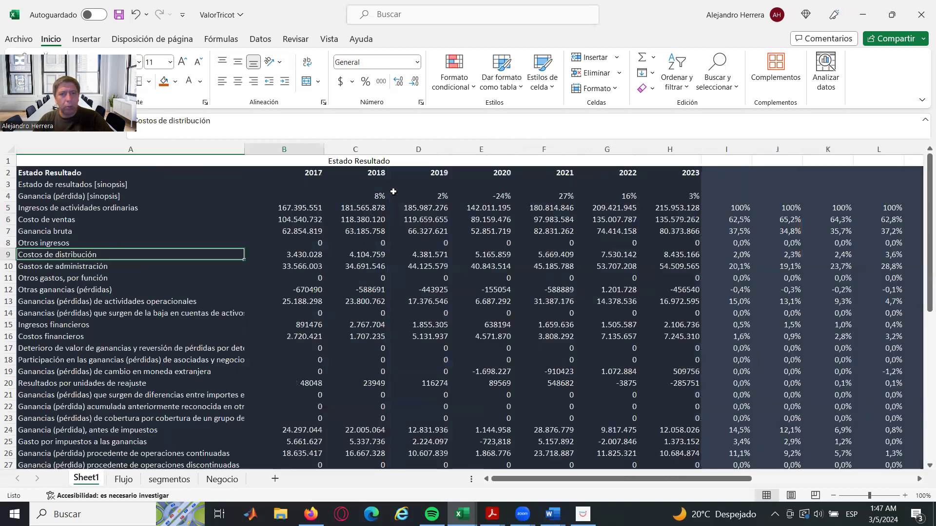
Step: Examine the Costos de distribución projections for 2024 to 2028 alongside the historical figures in row 9
key(ctrl+Right)
key(Right)
key(Right)
key(Right)
key(Right)
key(Right)
key(Right)
key(Right)
key(Right)
key(Left)
key(Left)
key(Left)
key(Left)
key(Left)
key(Left)
key(Left)
key(Left)
key(Left)
key(Left)
key(Left)
key(Left)
key(Left)
key(Left)
key(Left)
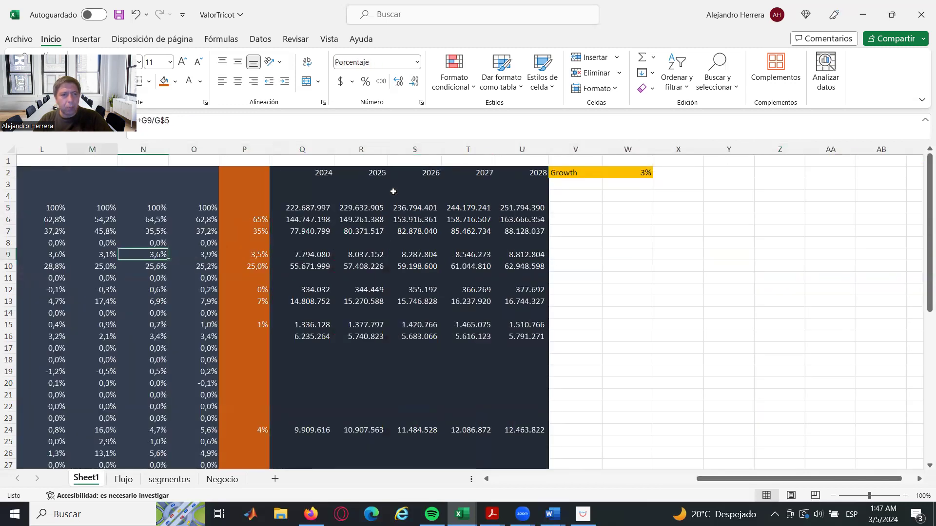
Step: Compare the recent Costos de distribución percentages in row 9 with the projection assumption in P9
key(Right)
key(Right)
key(Right)
key(Right)
key(Right)
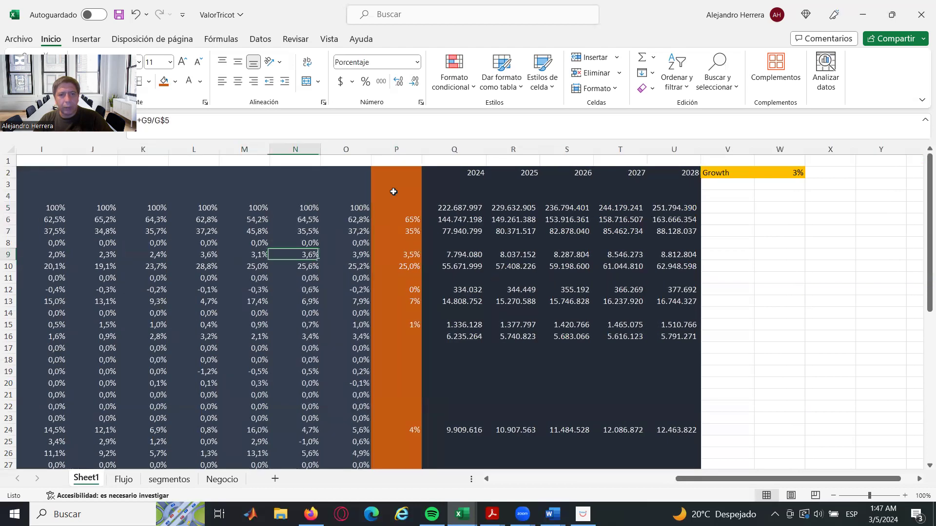
key(Left)
key(Left)
key(Left)
key(Left)
key(Right)
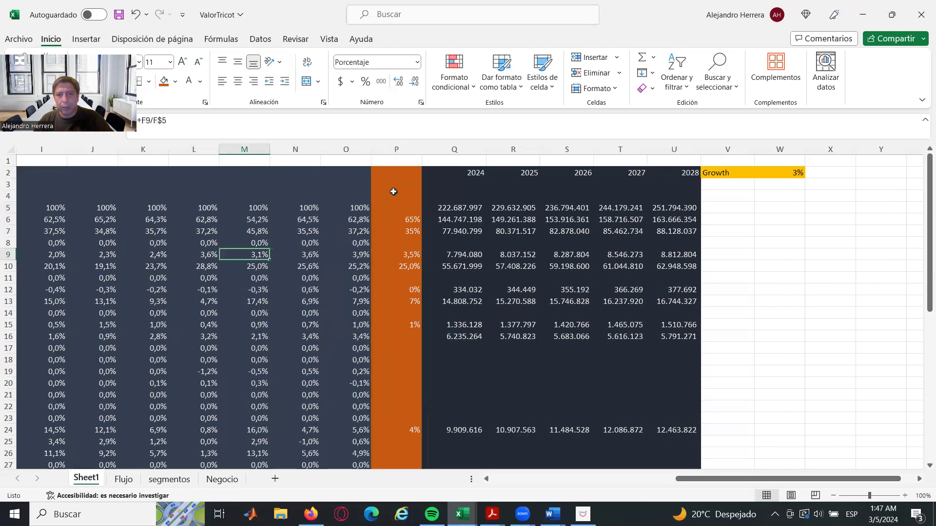
key(Right)
key(Right)
key(Right)
key(Right)
key(Left)
Step: Examine the Gastos de administración assumption in P10, its 2024 to 2028 projections and the historical percentages in row 10
key(Down)
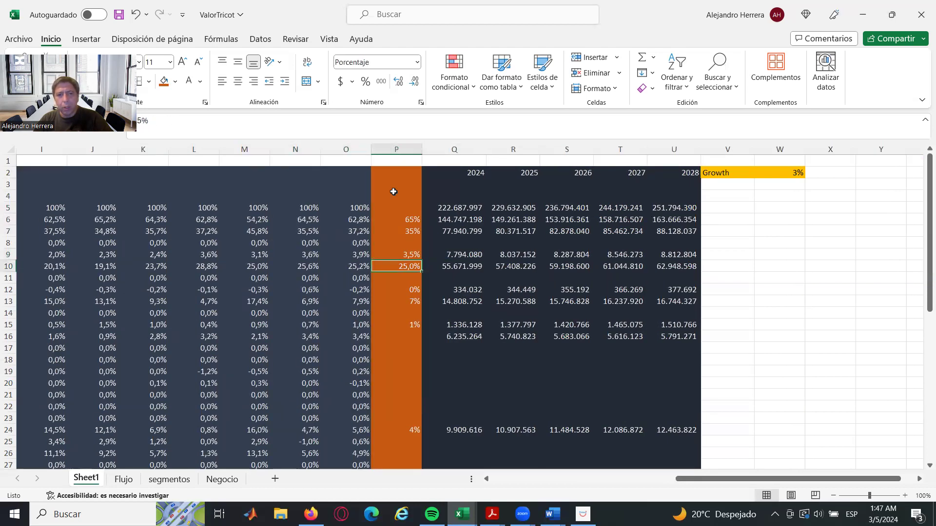
key(Right)
key(Right)
key(Right)
key(Right)
key(Right)
key(Left)
key(Left)
key(Left)
key(Left)
key(Left)
key(Left)
key(Left)
key(Left)
key(Left)
key(Left)
key(Left)
key(Left)
key(Right)
key(Right)
key(Right)
key(Right)
key(Right)
key(Right)
key(Right)
key(Right)
key(Right)
key(Right)
Step: Examine the row 13 margin percentages from the P13 assumption back through the historical years
key(Down)
key(Down)
key(Down)
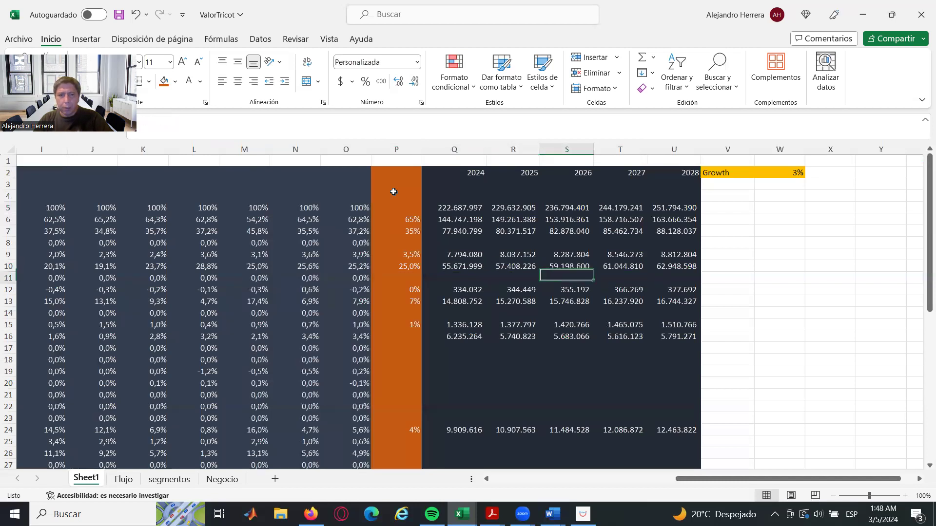
key(Left)
key(Left)
key(Left)
key(Left)
key(Left)
key(Left)
key(Left)
key(Left)
key(Left)
key(Left)
key(Left)
key(Left)
key(Left)
key(Left)
key(Left)
key(Left)
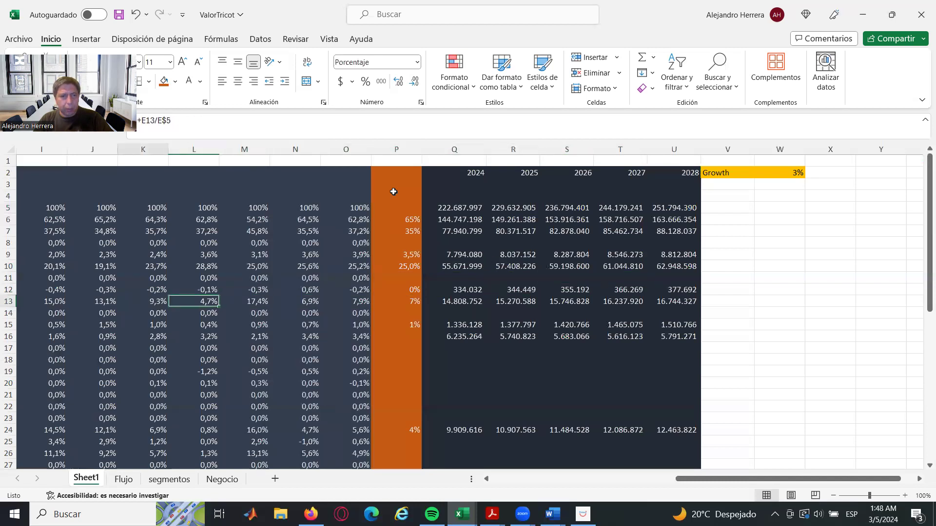
key(Left)
key(Right)
key(Left)
key(Left)
Step: Follow row 13 from the historical percentages through the P13 assumption to the 2028 projection
key(Right)
key(Right)
key(Right)
key(Right)
key(Right)
key(Right)
key(Right)
key(Right)
key(Right)
key(Right)
key(Right)
key(Right)
key(Right)
key(Right)
key(Right)
key(Right)
key(Right)
key(Right)
key(Right)
key(Right)
key(Right)
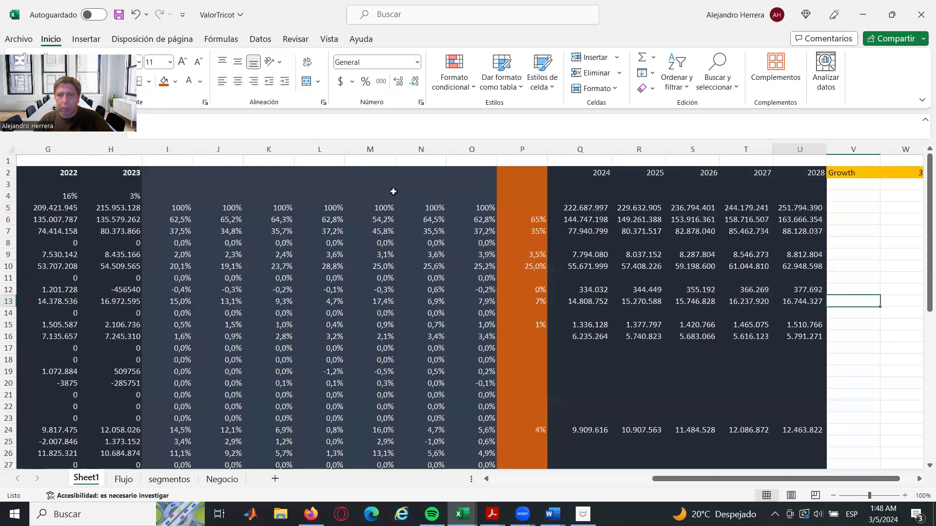
Step: Compare the row 13 projections for 2024 to 2028 with the recent historical percentages in the same row
key(Left)
key(Left)
key(Left)
key(Left)
key(Left)
key(Left)
key(Left)
key(Left)
key(Left)
key(Left)
key(Left)
key(Right)
key(Right)
key(Right)
key(Right)
key(Right)
key(Right)
key(Right)
key(Right)
key(Right)
key(Right)
Step: Review the row 16 projections from 2028 back to 2024 and check the formula in Q16
key(Down)
key(Down)
key(Down)
key(Left)
key(Left)
key(Left)
key(Left)
key(Left)
key(Right)
key(Up)
key(Down)
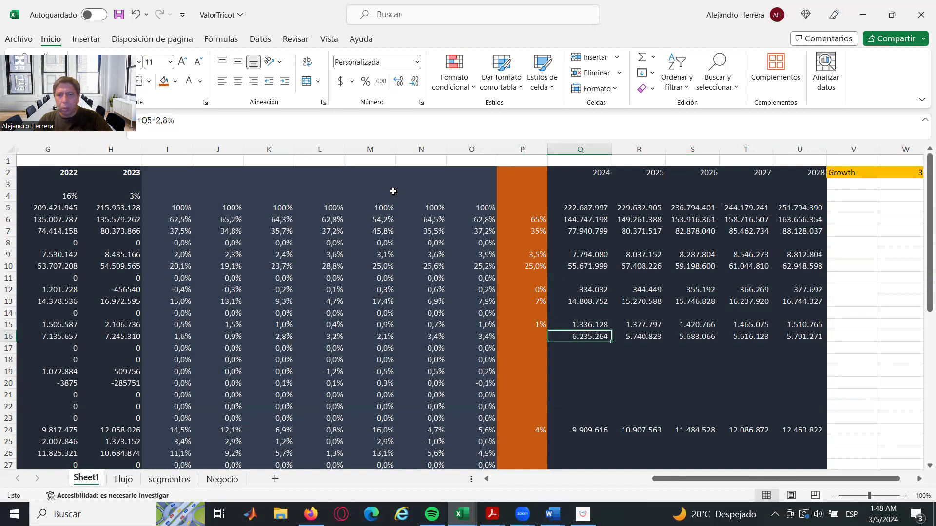
Step: Check the 2024 projections in column Q around rows 15 and 16, including the formula in Q15
key(Up)
key(Down)
key(Down)
key(Down)
key(Down)
key(Down)
key(Up)
key(Up)
key(Up)
key(Up)
key(Up)
key(Up)
key(Down)
key(Down)
key(Down)
key(Down)
key(Up)
key(Up)
key(Up)
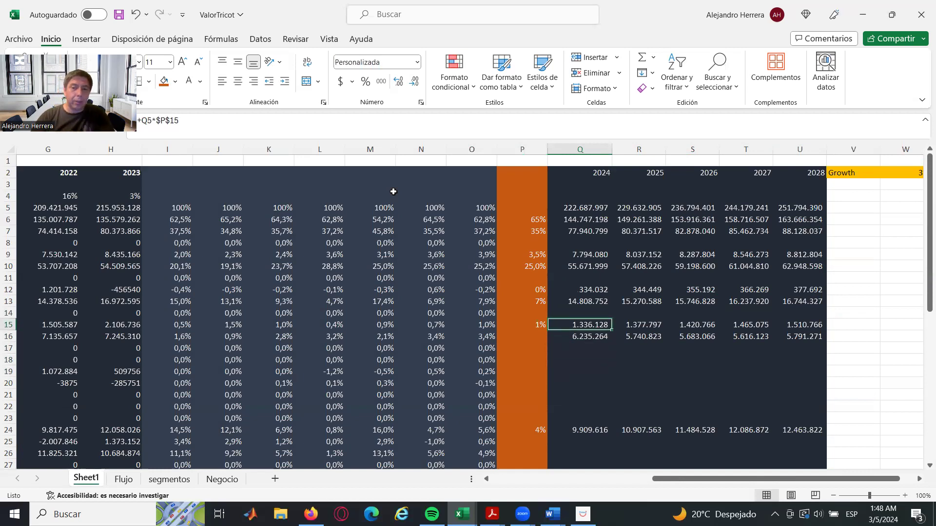
Step: Examine the row 15 projections across 2024 to 2028
key(Right)
key(Right)
key(Right)
key(Right)
key(Left)
key(Left)
key(Left)
key(Left)
Step: Review the 2024 projection column from row 15 down and inspect the formula in Q31 beneath the income statement
key(Down)
key(Down)
key(Down)
key(Down)
key(Down)
key(Down)
key(Down)
key(Down)
key(Down)
key(Down)
key(Down)
key(Down)
key(Down)
key(Down)
key(Down)
key(Down)
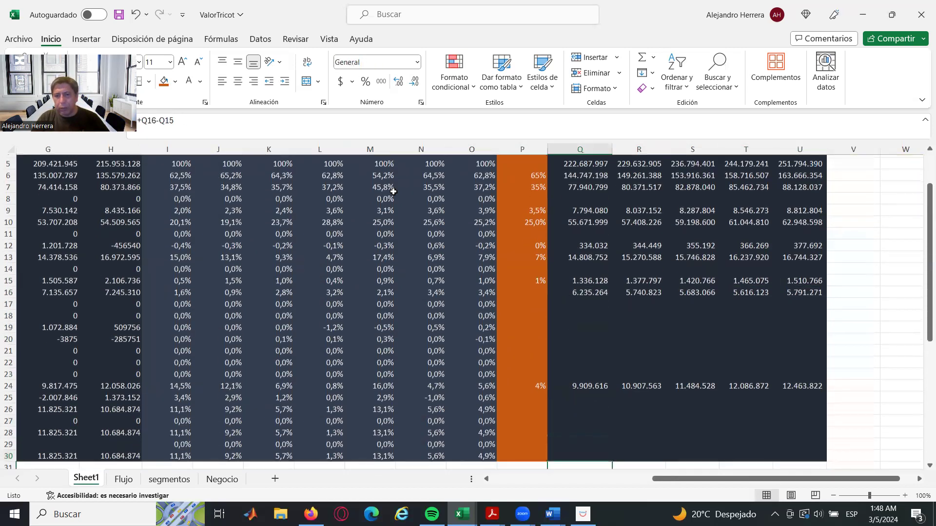
Step: Review the row 24 pre-tax profit, comparing the percentages from column K to the column P assumption with the projections
key(Down)
key(Down)
key(Down)
key(Down)
key(Up)
key(Up)
key(Up)
key(Up)
key(Up)
key(Up)
key(Up)
key(Up)
key(Up)
key(Up)
key(Up)
key(Left)
key(Left)
key(Left)
key(Left)
key(Left)
key(Left)
key(Right)
key(Right)
key(Right)
key(Right)
key(Right)
key(Left)
key(Down)
key(Down)
key(Right)
key(Right)
key(Right)
key(Up)
key(Up)
key(Up)
Step: Review the 2025 projections in column R from the pre-tax profit down through the cash-flow lines in rows 32 to 34
key(Down)
key(Down)
key(Down)
key(Down)
key(Down)
key(Down)
key(Down)
key(Down)
key(Down)
key(Down)
key(Down)
key(Down)
key(Down)
key(Down)
key(Down)
key(Down)
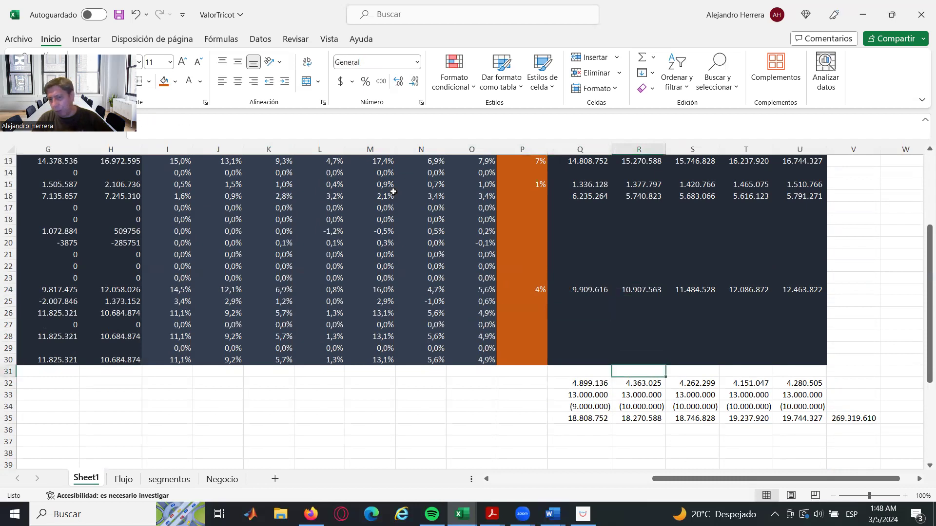
key(Down)
key(Down)
key(Down)
key(Up)
key(Up)
key(Up)
key(Up)
key(Up)
key(Up)
key(Up)
key(Up)
key(Up)
key(Up)
key(Up)
key(Up)
key(Up)
key(Up)
key(Down)
key(Down)
key(Down)
key(Down)
key(Down)
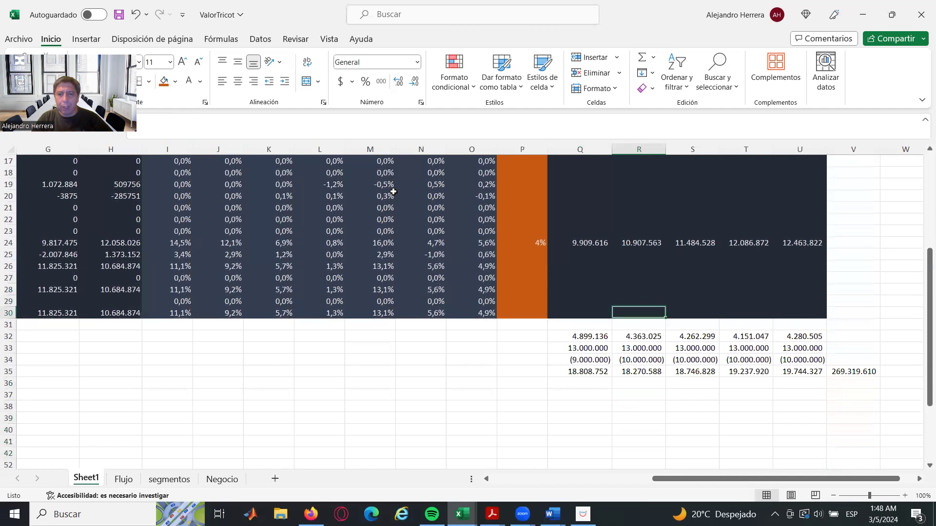
Step: Check the column A labels of the cash-flow lines beneath the income statement, including Depreciacion in row 33
key(Left)
key(Left)
key(Left)
key(Left)
key(Left)
key(Left)
key(Left)
key(Left)
key(Left)
key(Left)
key(Left)
key(Left)
key(Left)
key(Left)
key(Left)
key(Left)
key(Left)
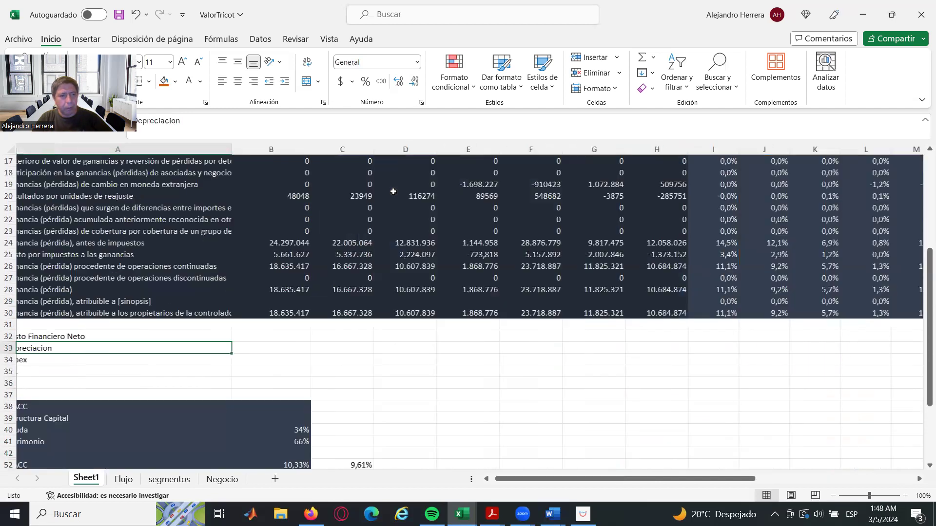
Step: Follow the Depreciacion row 33 across the sheet to the 2024 to 2028 projections
key(Right)
key(Right)
key(Right)
key(Right)
key(Right)
key(Right)
key(Right)
key(Right)
key(Right)
key(Right)
key(Right)
key(Right)
key(Right)
key(Right)
key(Right)
key(Right)
key(Right)
key(Right)
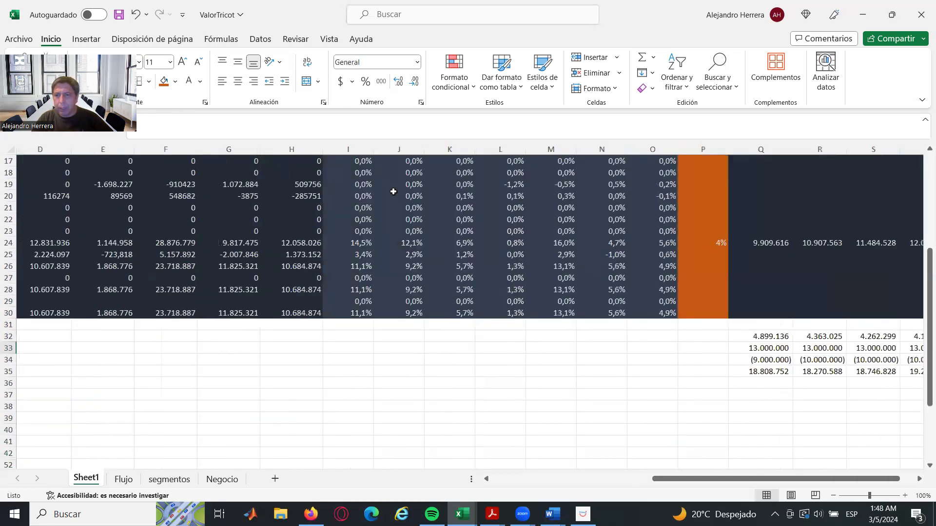
key(Right)
key(Right)
key(Right)
key(Right)
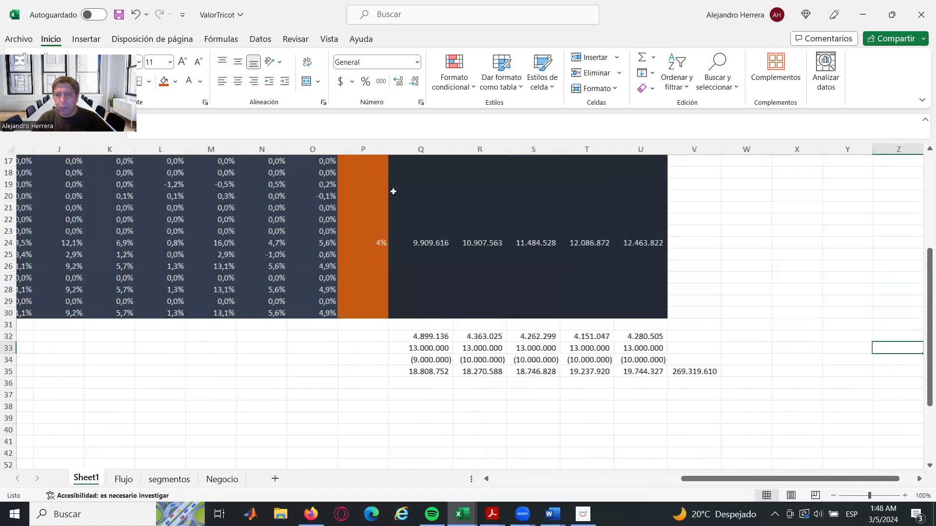
key(Left)
key(Left)
key(Left)
key(Left)
Step: Examine the free cash flows in row 35 from 2024 to 2028 and the terminal value formula in V35
key(Down)
key(Down)
key(Right)
key(Right)
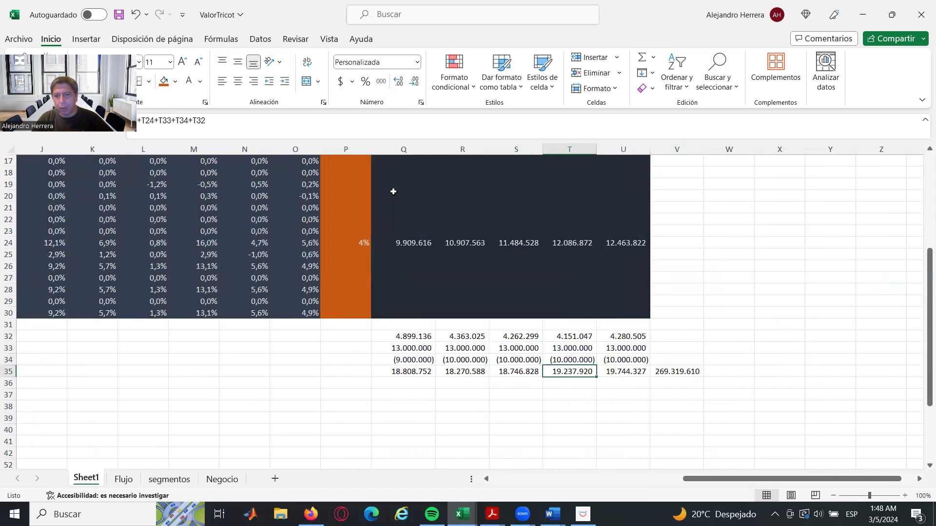
key(Left)
key(Left)
key(Left)
key(Left)
key(Left)
key(Right)
key(Right)
key(Right)
key(Right)
key(Right)
key(Right)
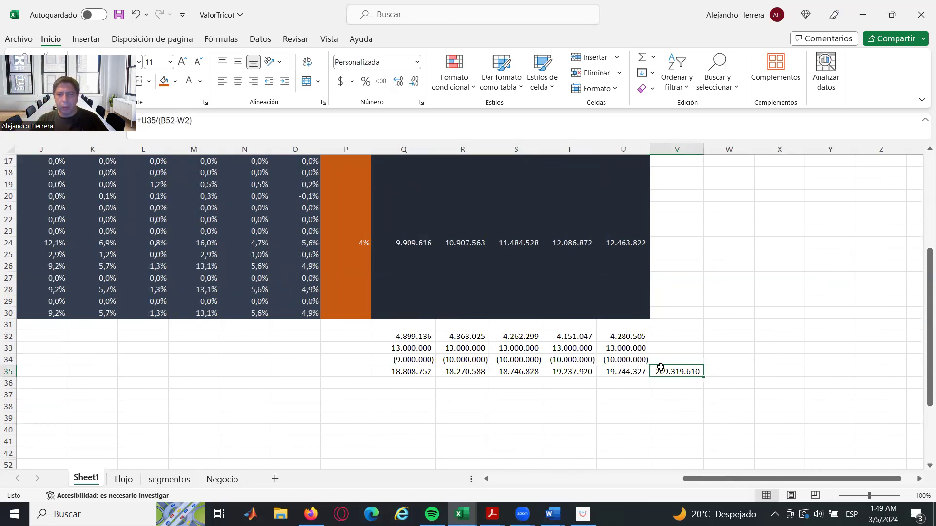
click(622, 374)
click(693, 371)
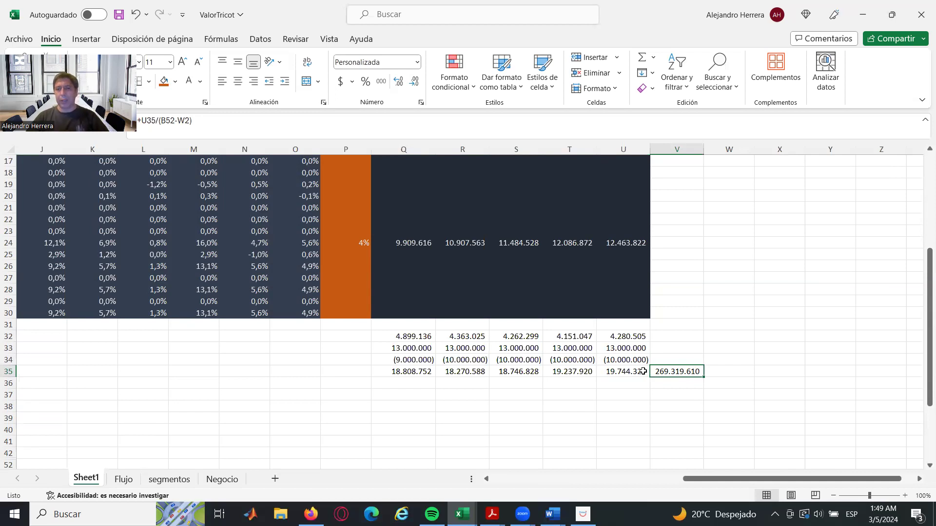
Step: Check the Growth assumption in W2 and return to the terminal value formula in V35
scroll(716, 308, up, 5)
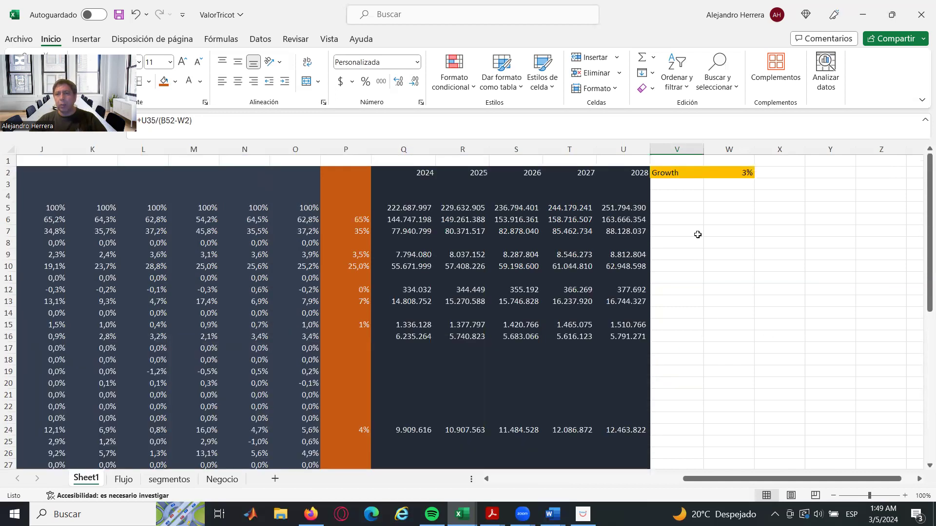
click(693, 177)
click(755, 173)
click(736, 175)
scroll(694, 198, down, 10)
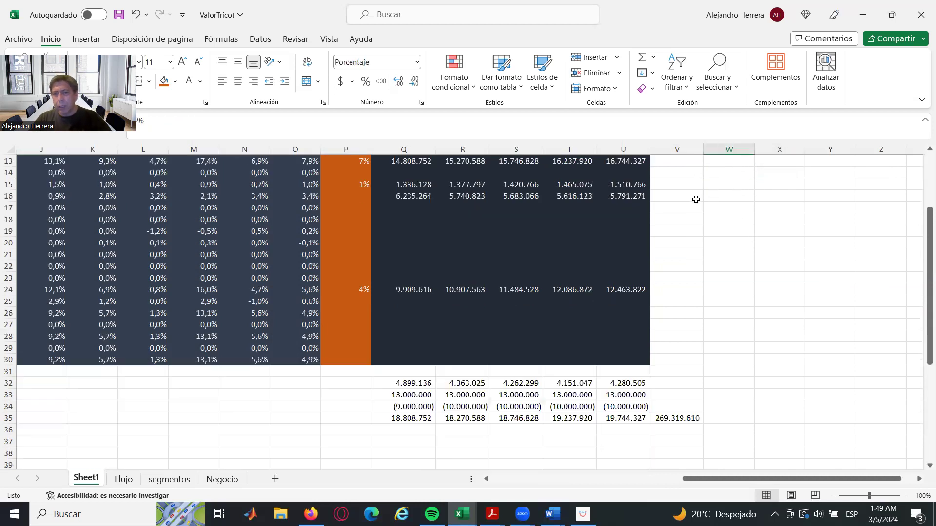
click(656, 208)
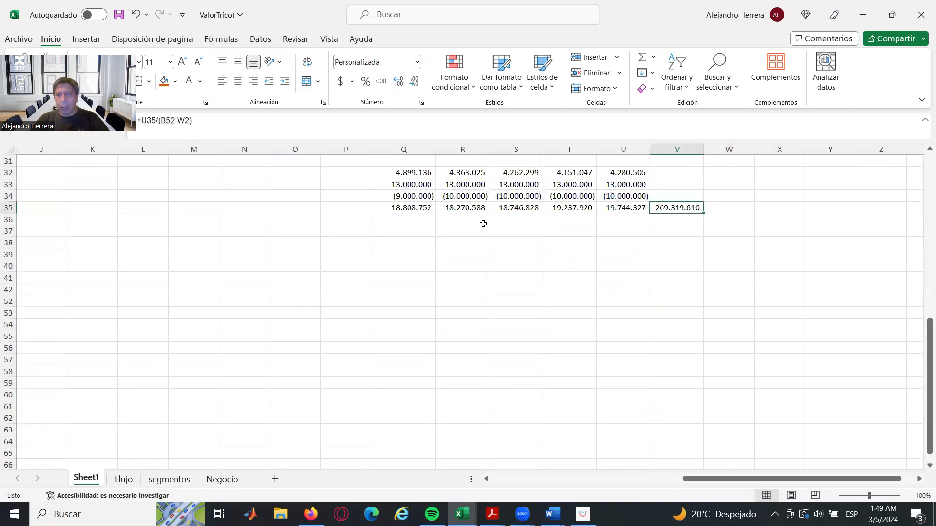
Step: Inspect the 2024 free cash flow formula in Q35 and the projection rows above it
click(418, 210)
scroll(299, 322, up, 10)
scroll(247, 286, down, 8)
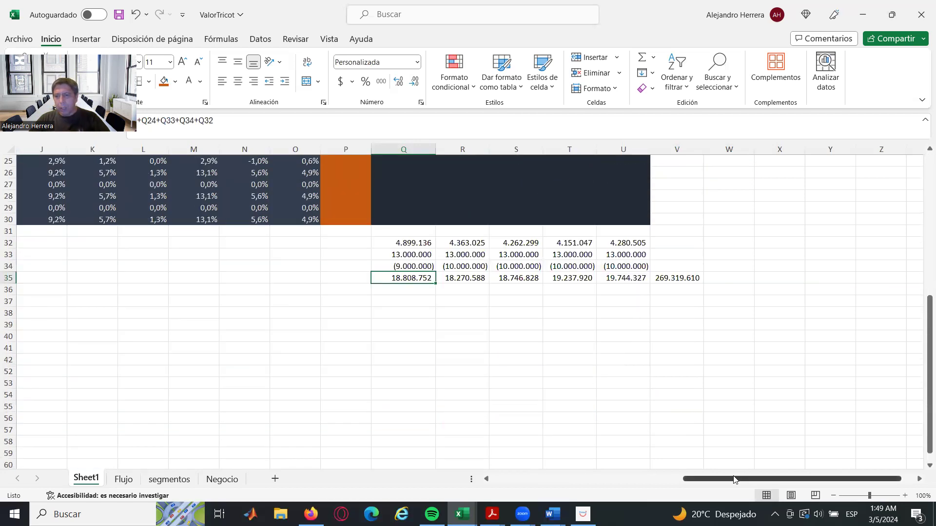
Step: Review the Deuda and Patrimonio shares of the capital structure and inspect the WACC formula in B52
drag(743, 480, 529, 494)
scroll(113, 307, down, 3)
scroll(122, 293, up, 1)
click(160, 255)
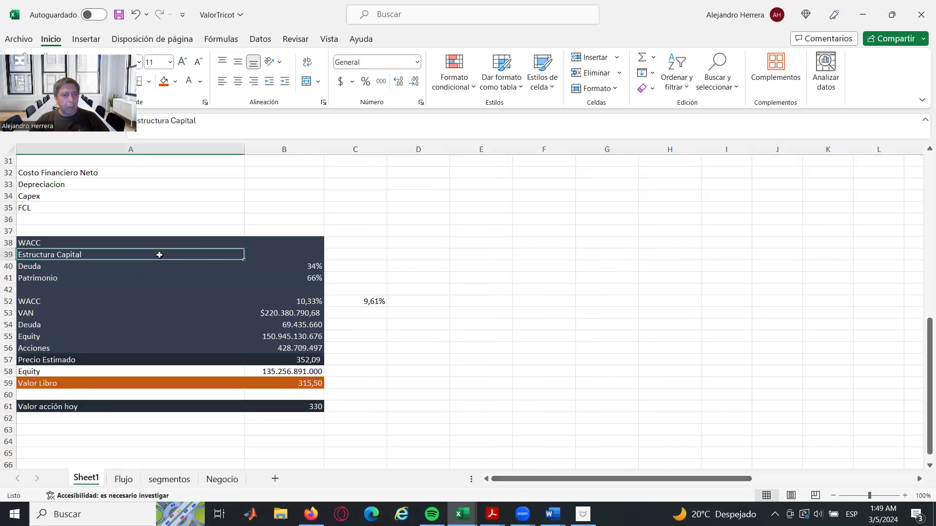
click(305, 268)
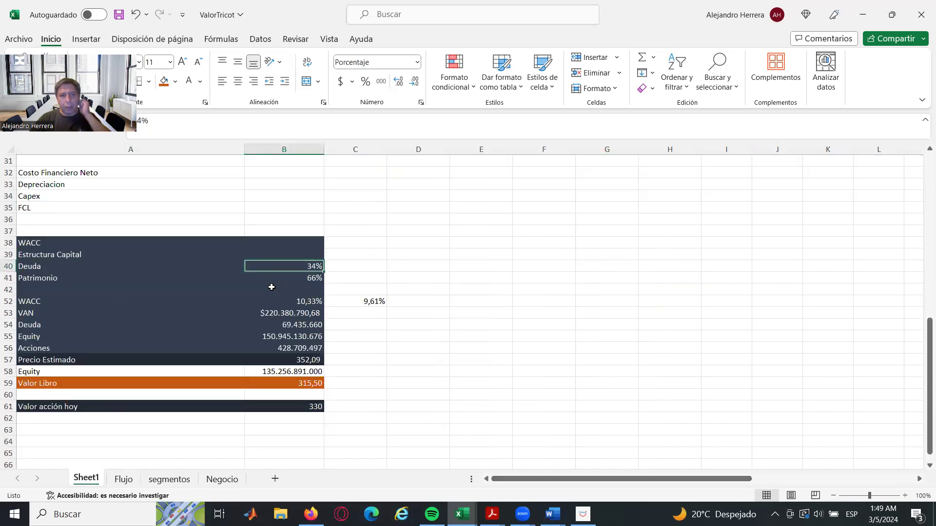
click(310, 279)
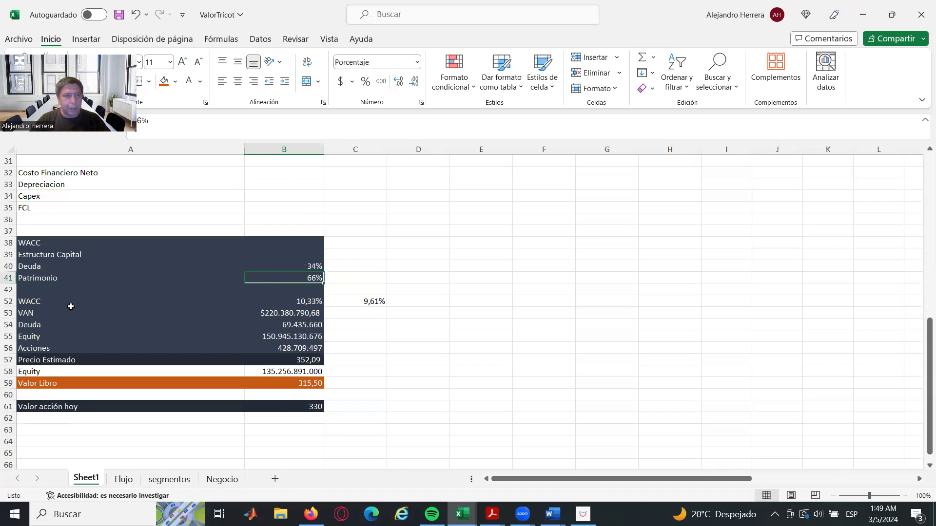
click(54, 303)
click(307, 302)
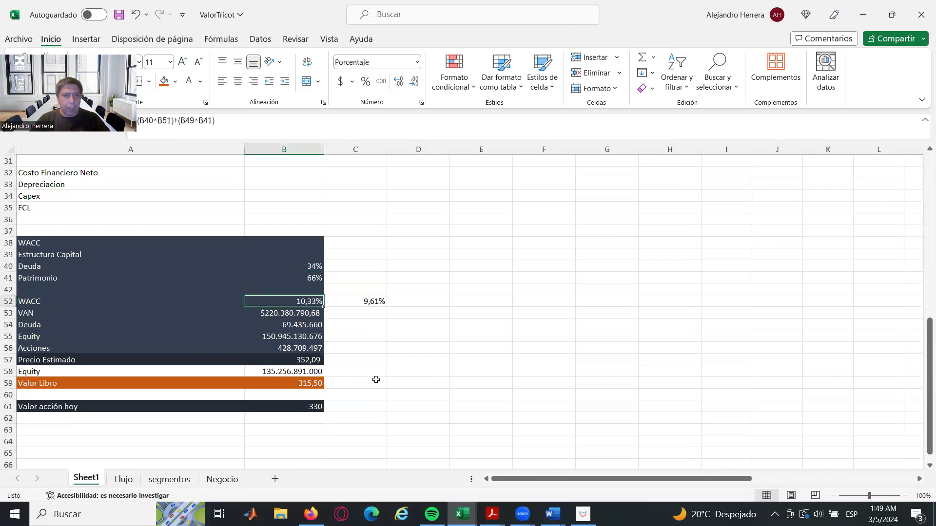
Step: Inspect the VAN formula in B53, which discounts the free cash flows and the terminal value
click(292, 313)
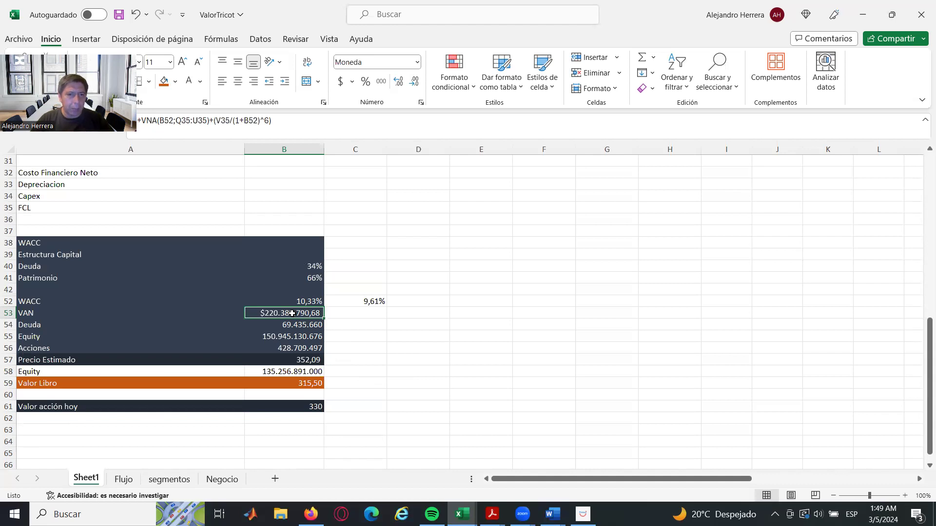
click(299, 287)
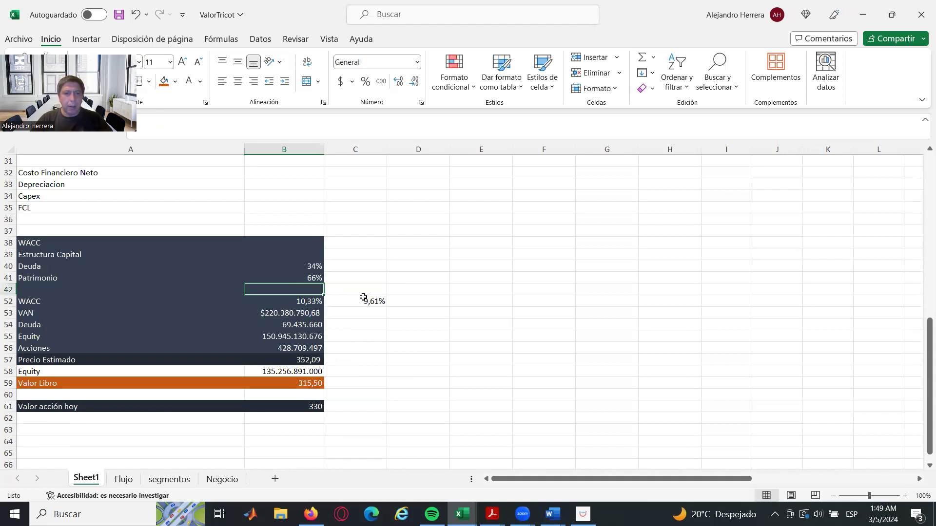
click(290, 314)
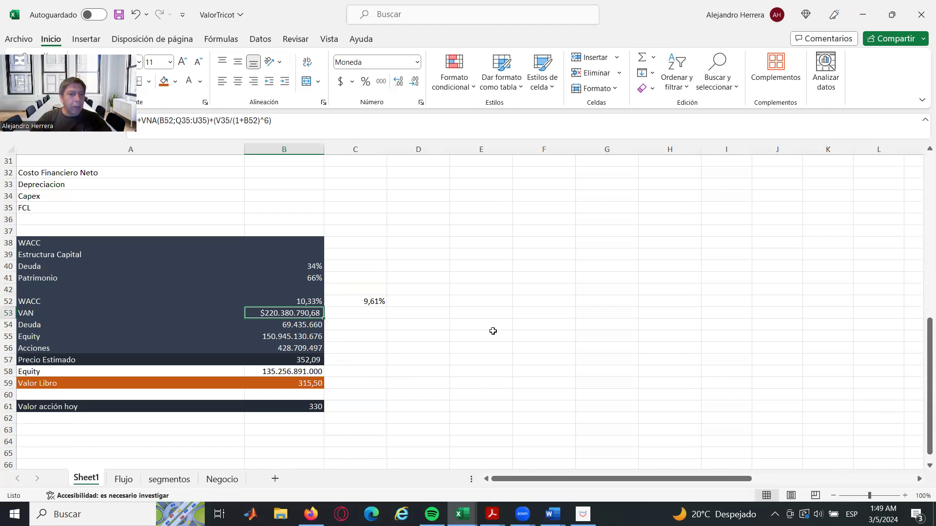
click(287, 291)
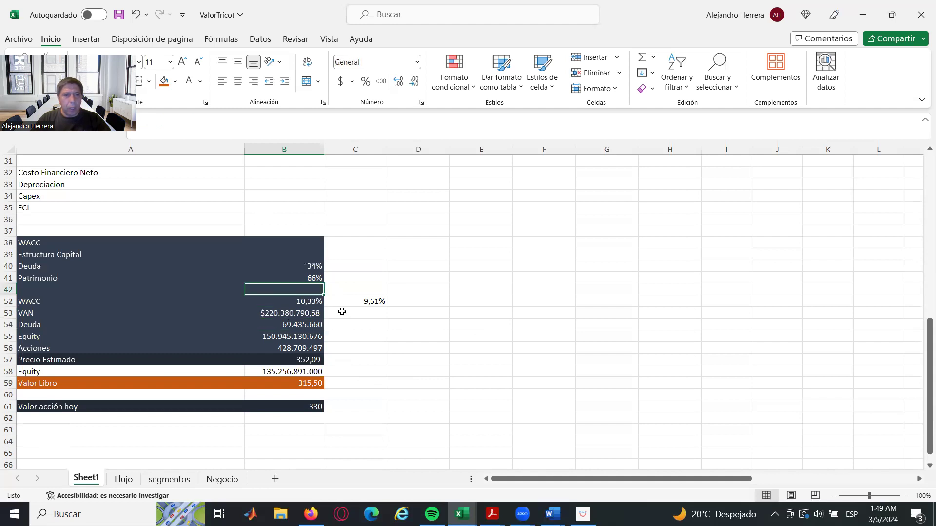
click(307, 312)
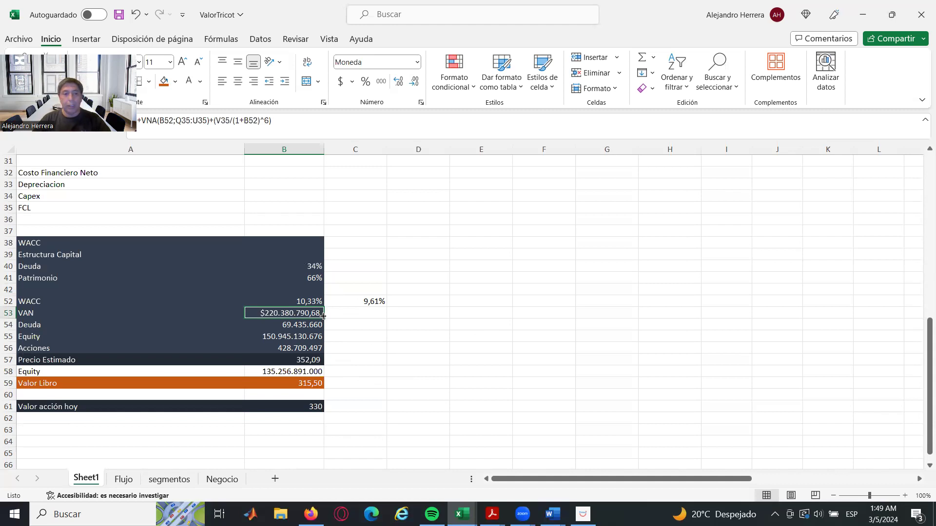
Step: Review the Deuda, Equity and Acciones values and the Precio Estimado formula in B57, and recheck the WACC in B52
click(284, 326)
click(279, 339)
click(296, 349)
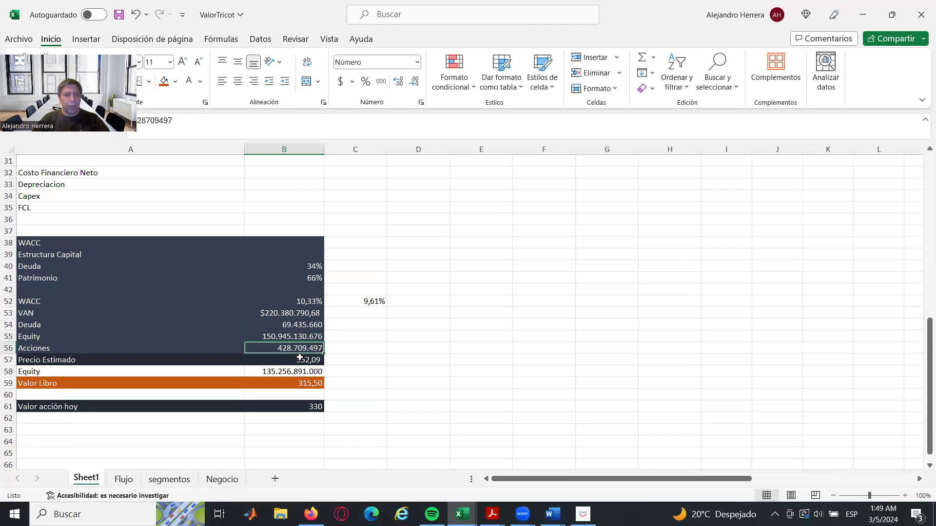
click(302, 362)
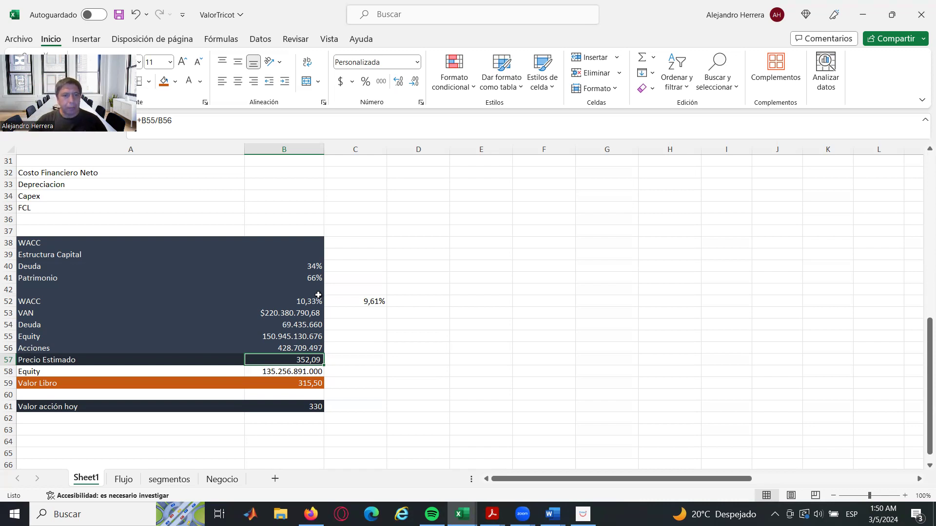
click(299, 299)
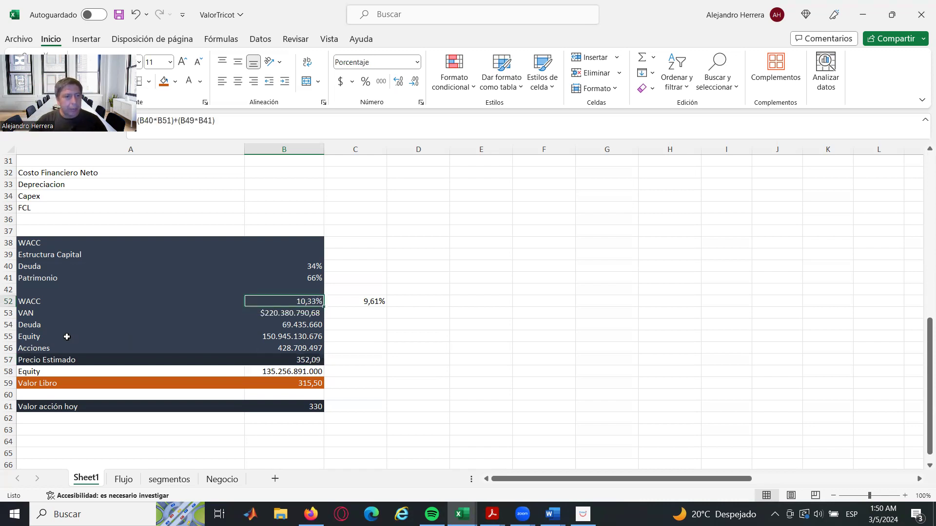
Step: Inspect the Equity formula in B55, which subtracts Deuda from VAN, and the Precio Estimado formula in B57, which divides Equity by Acciones
click(38, 326)
click(278, 327)
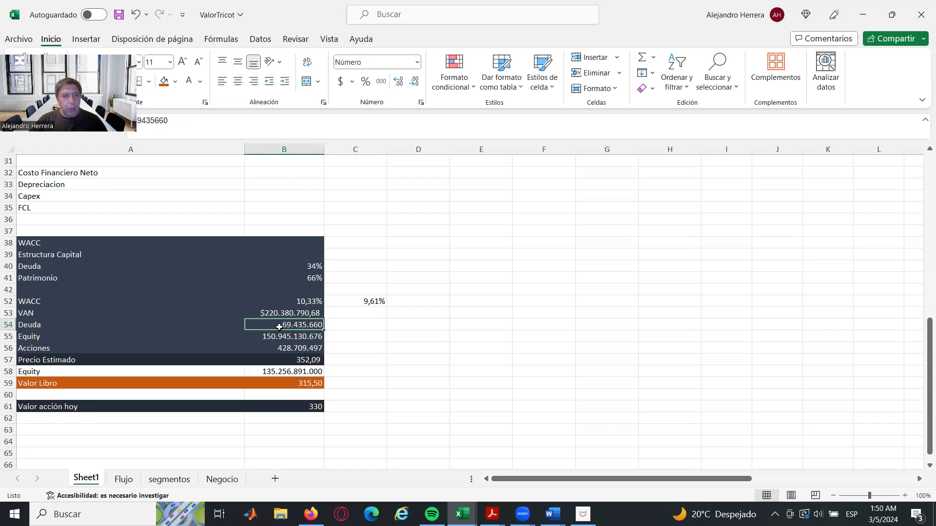
click(294, 337)
click(278, 314)
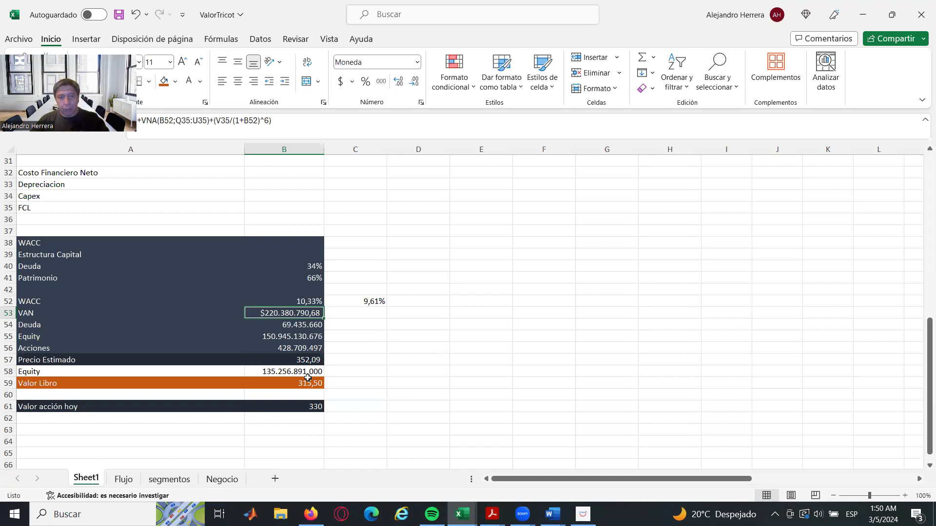
click(289, 342)
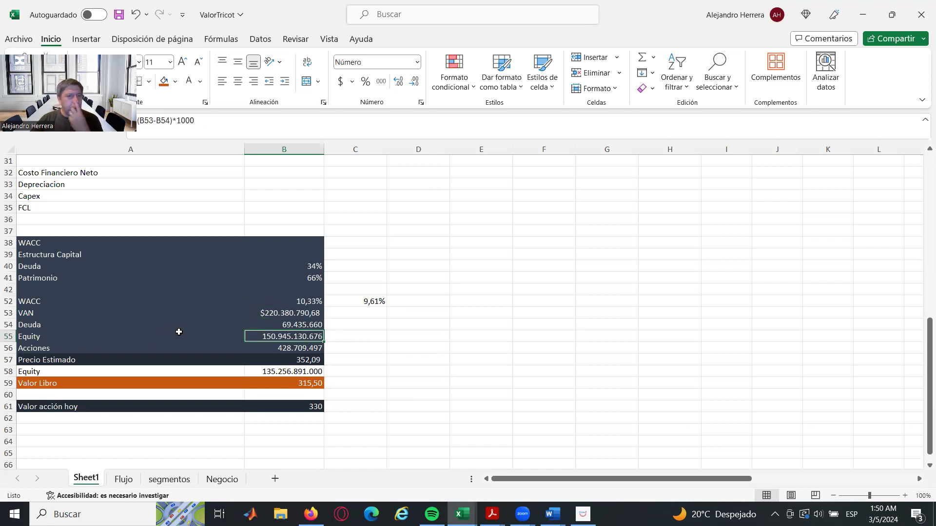
click(296, 325)
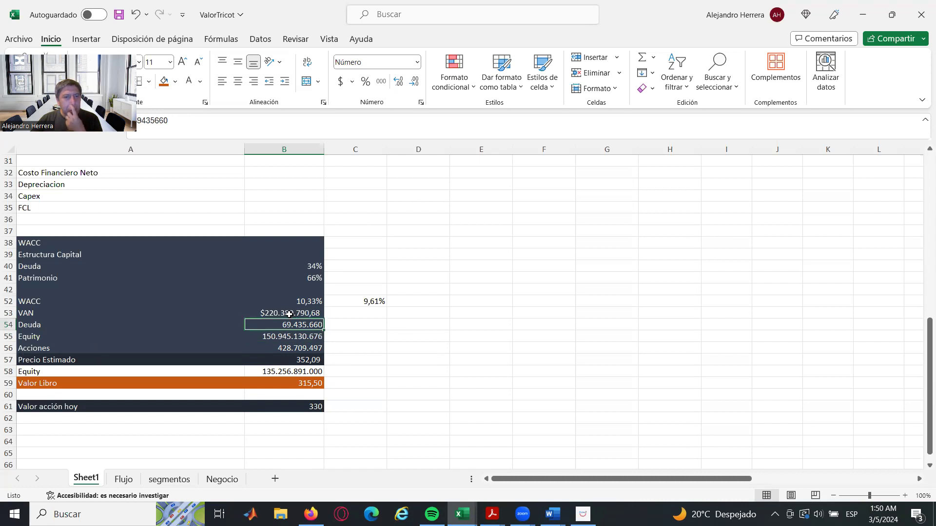
click(291, 313)
click(295, 323)
click(276, 338)
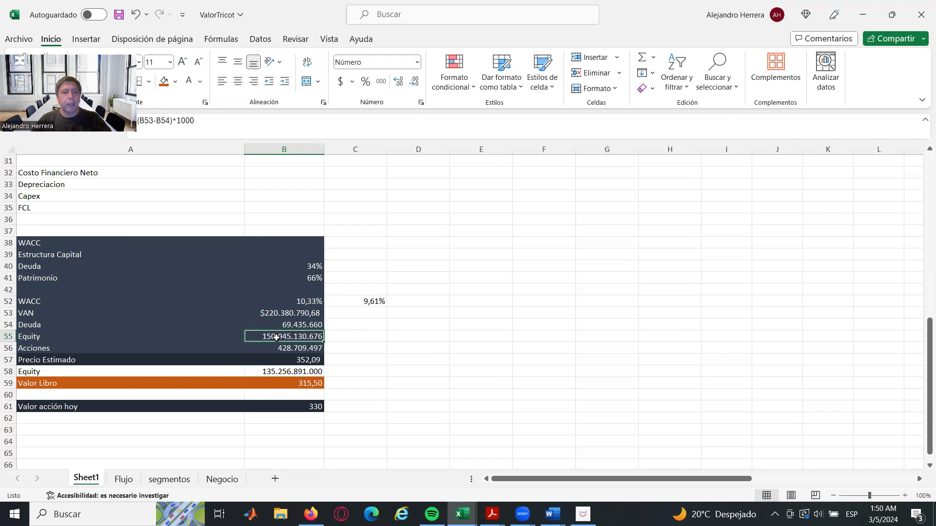
click(300, 314)
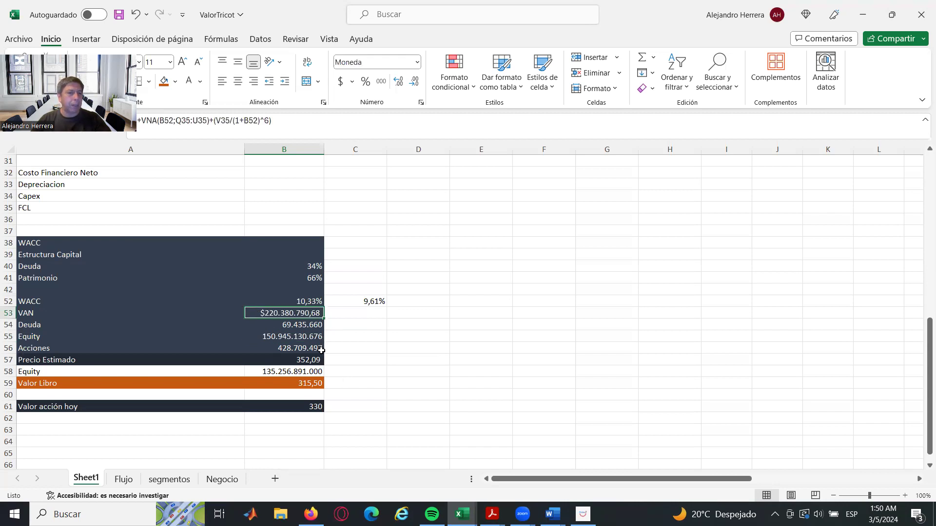
click(292, 329)
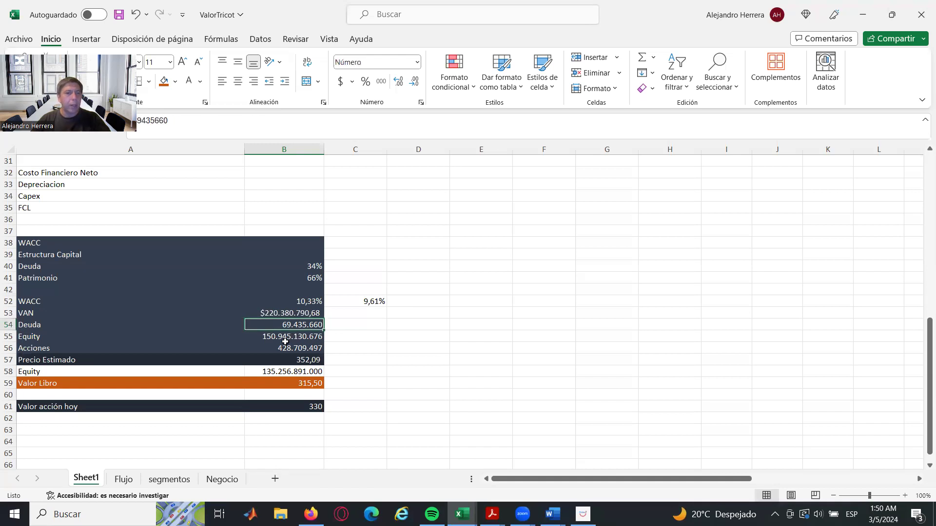
click(284, 340)
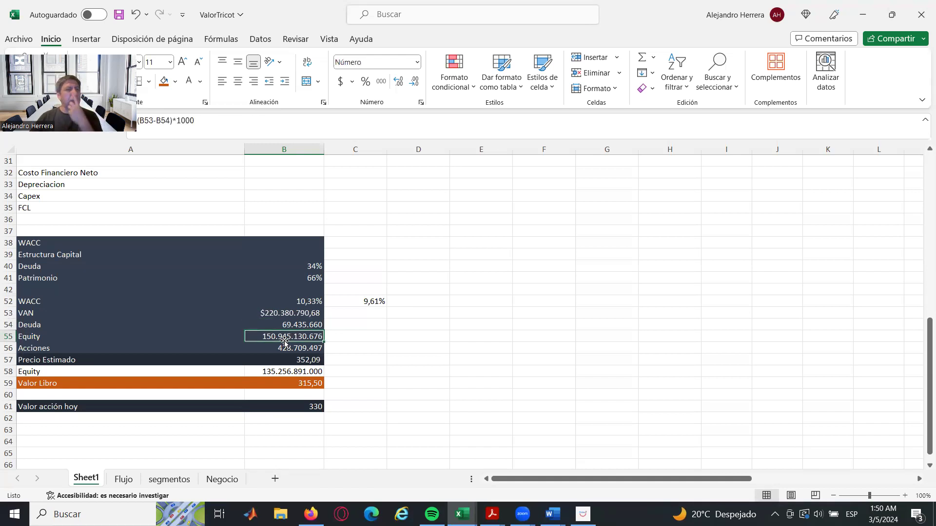
click(297, 349)
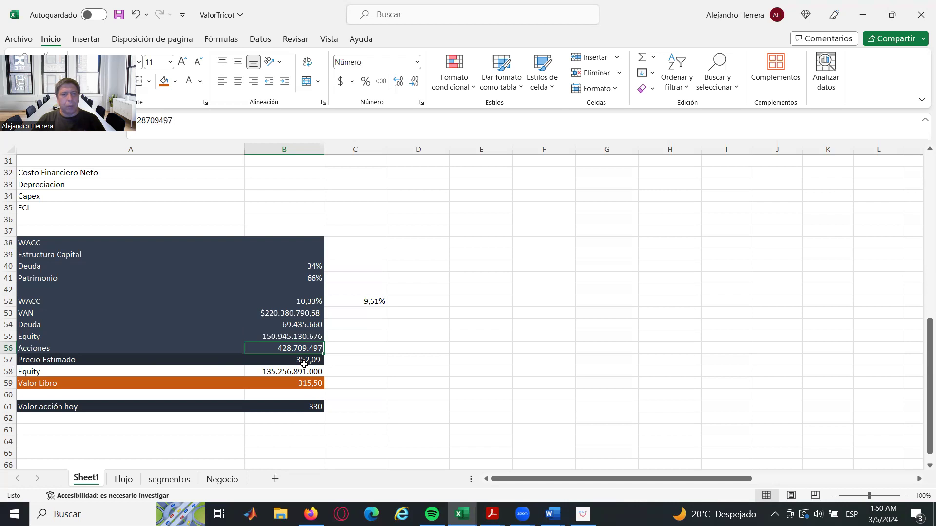
click(304, 361)
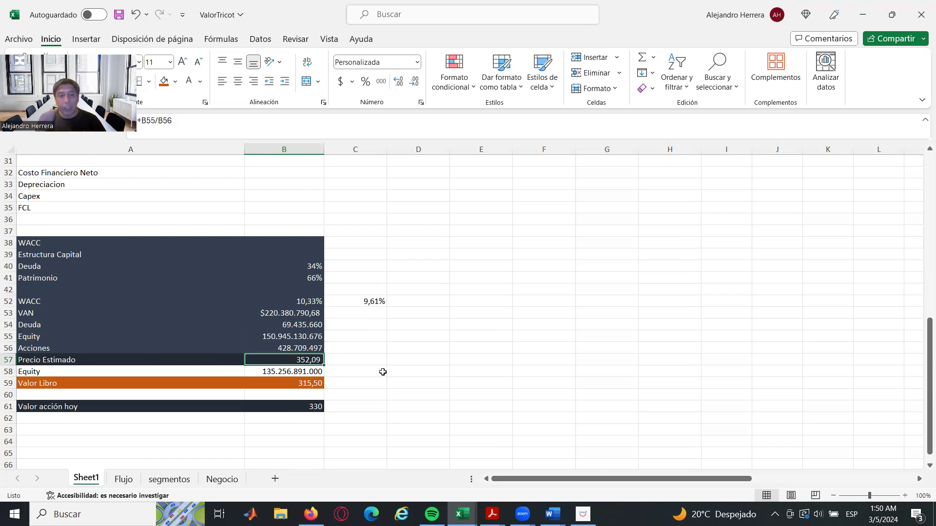
Step: Inspect the Valor Libro formula in B59, which divides the book Equity in B58 by Acciones
key(Down)
key(Down)
key(Down)
key(Down)
key(Up)
key(Up)
key(Up)
key(Down)
key(Down)
key(Up)
key(Up)
key(Down)
key(Left)
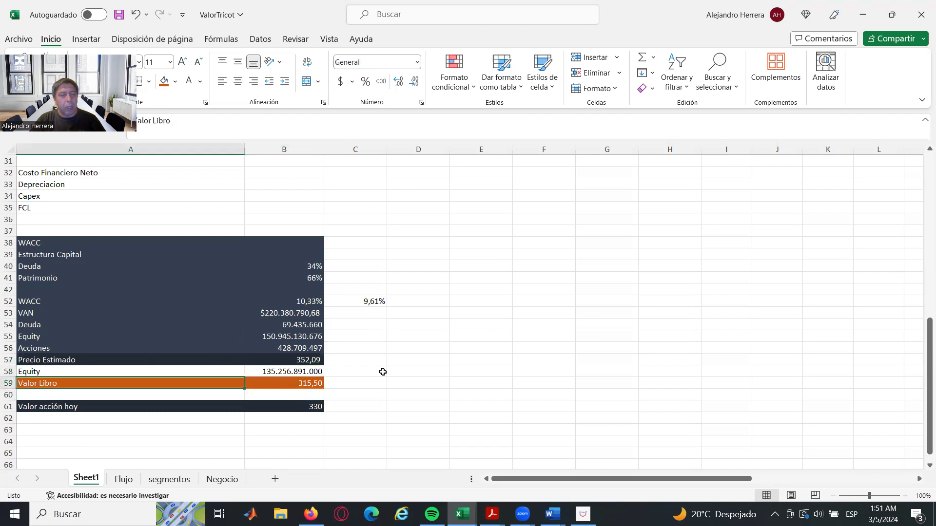
key(Right)
key(Right)
key(Left)
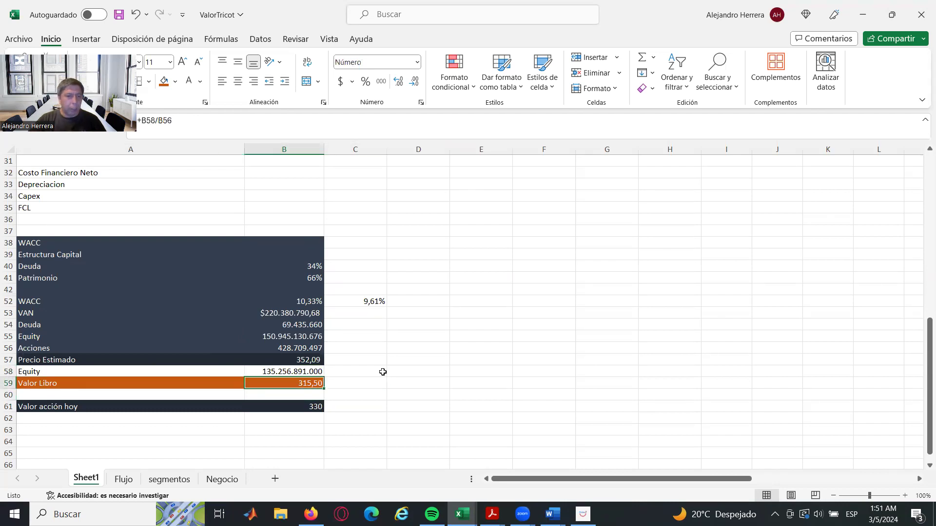
Step: Compare Valor acción hoy in B61 with Precio Estimado in B57 and Valor Libro in B59
click(63, 408)
click(301, 411)
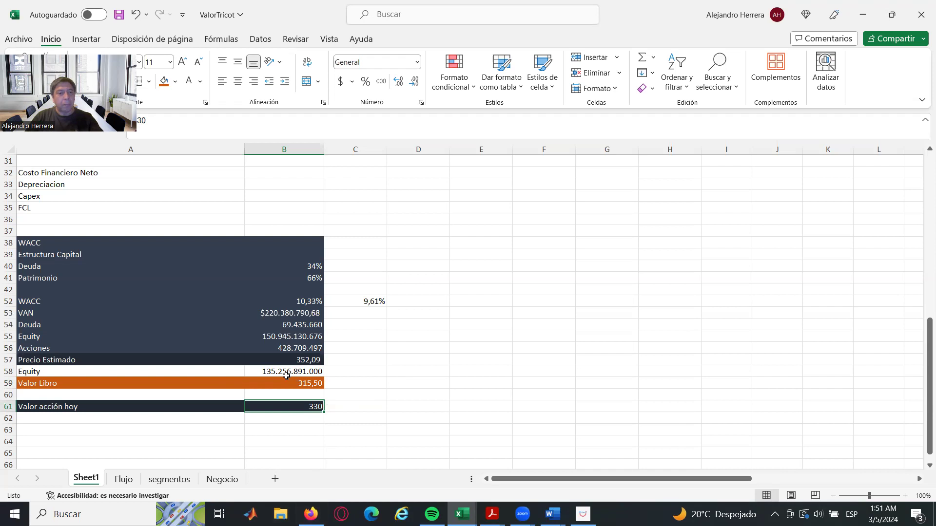
click(309, 360)
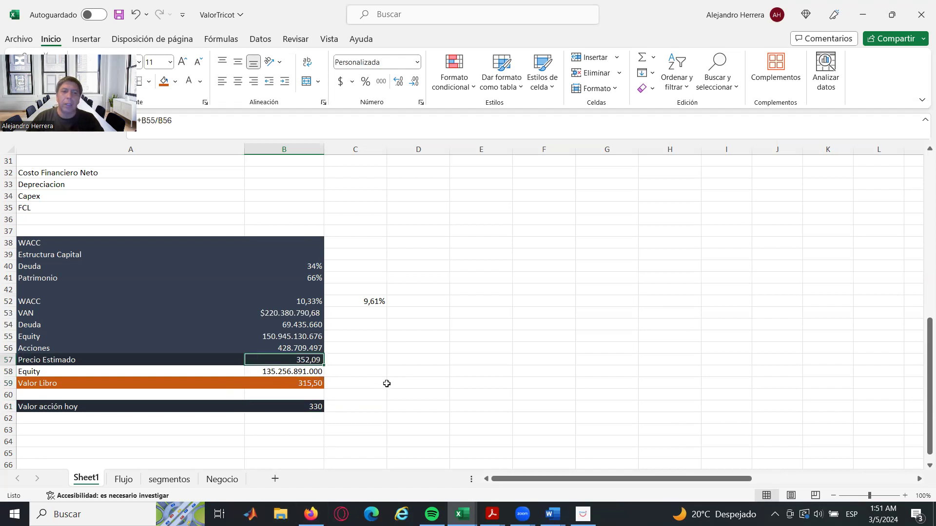
click(316, 385)
click(307, 406)
click(303, 357)
click(305, 383)
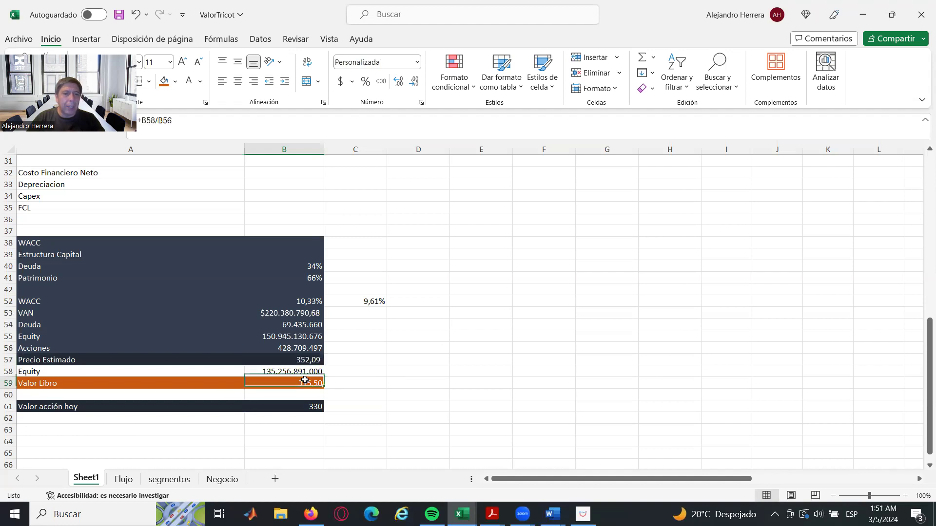
click(300, 406)
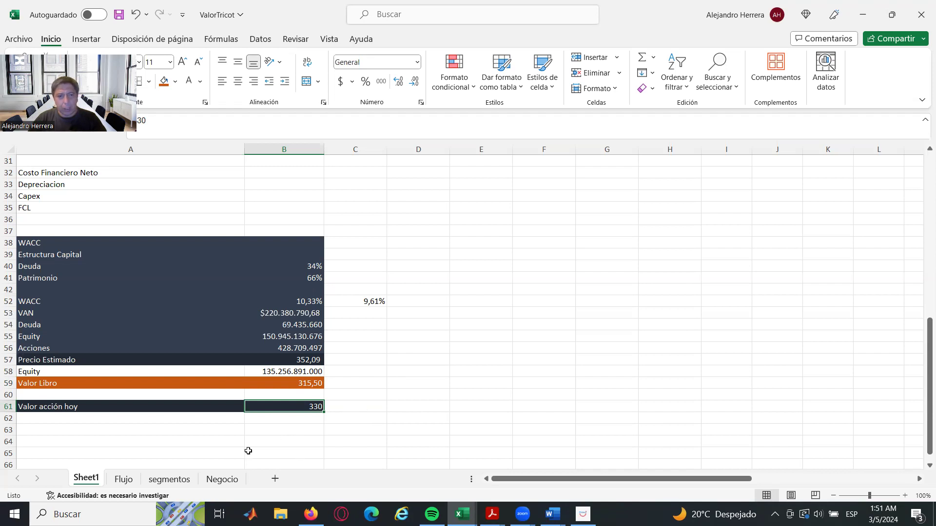
Step: Look over the income statement rows again and recheck Valor Libro, Precio Estimado and Valor acción hoy against each other
scroll(401, 429, up, 10)
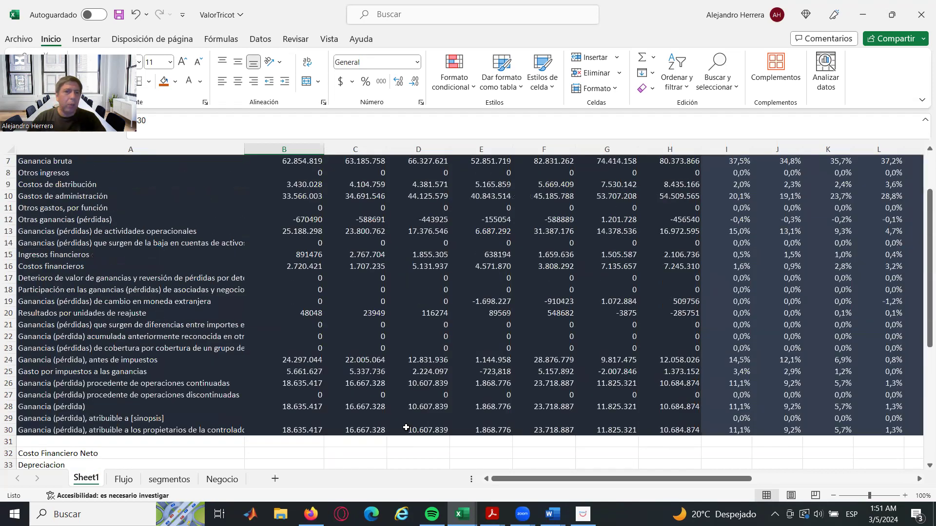
scroll(406, 428, down, 5)
scroll(385, 429, down, 7)
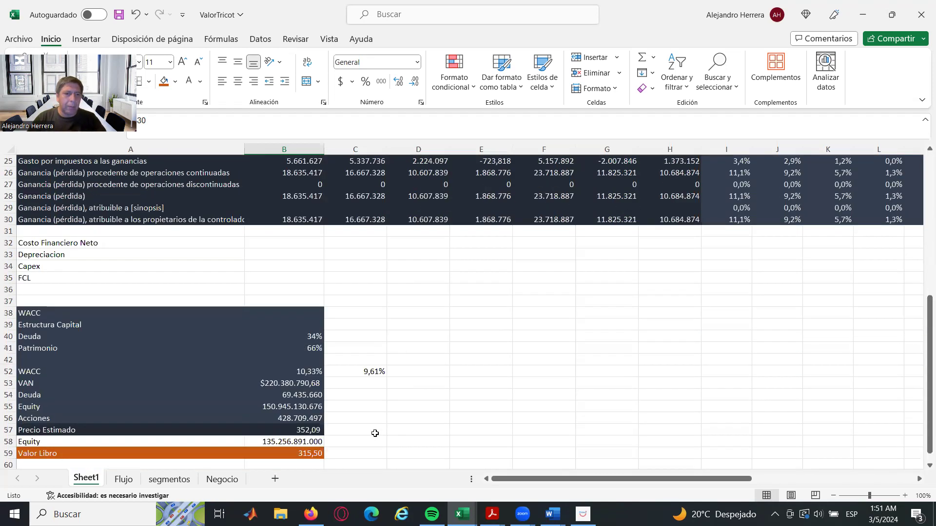
click(307, 313)
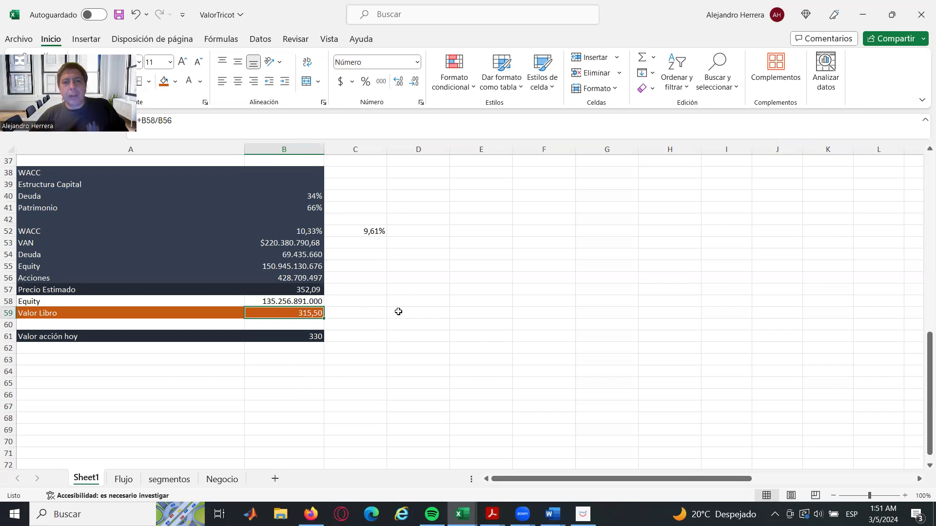
key(Up)
key(Up)
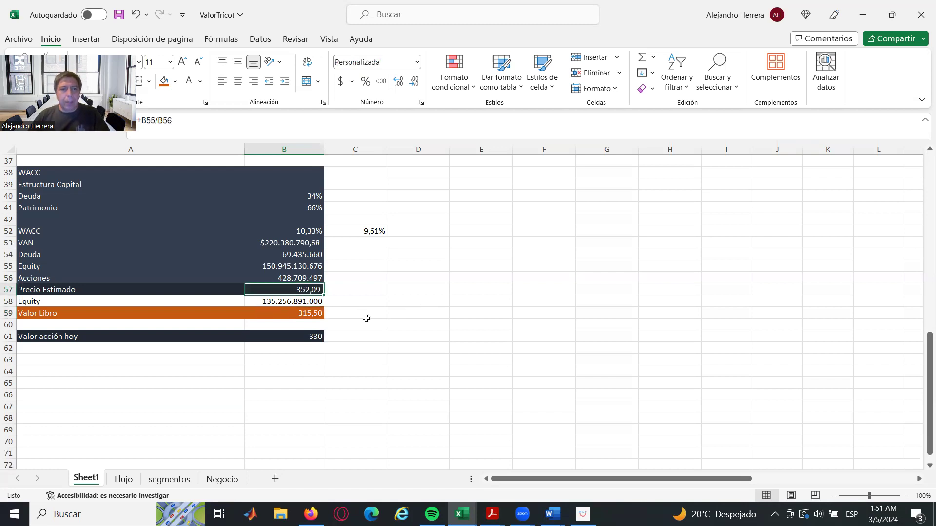
key(Down)
key(Down)
key(Down)
key(Down)
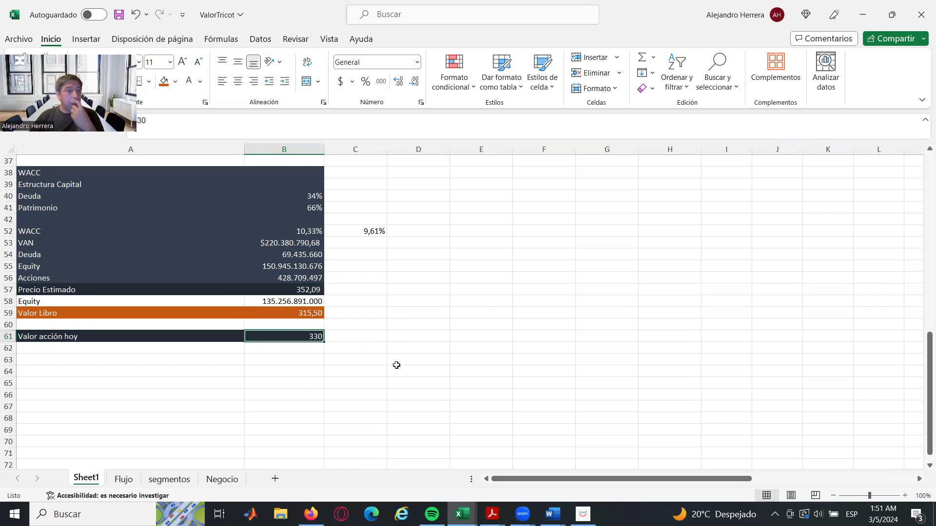
click(299, 291)
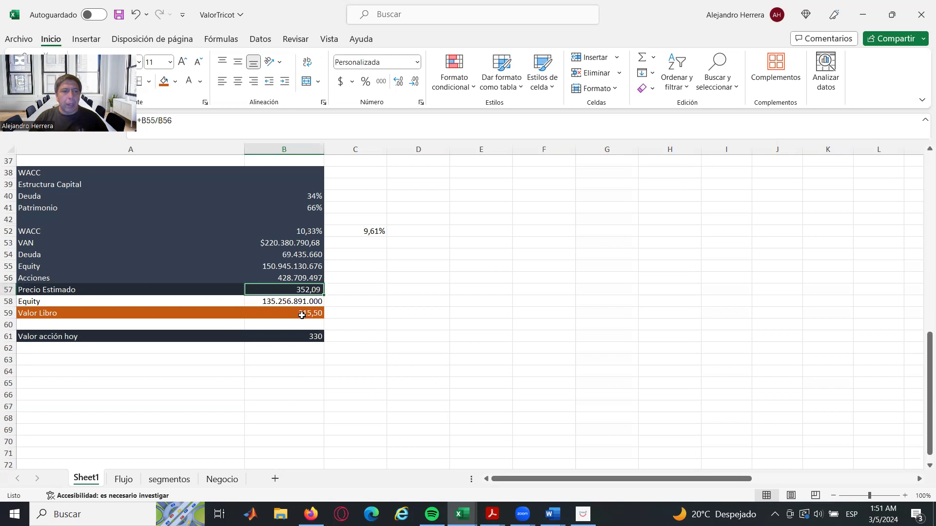
click(298, 315)
click(306, 339)
click(308, 291)
click(288, 315)
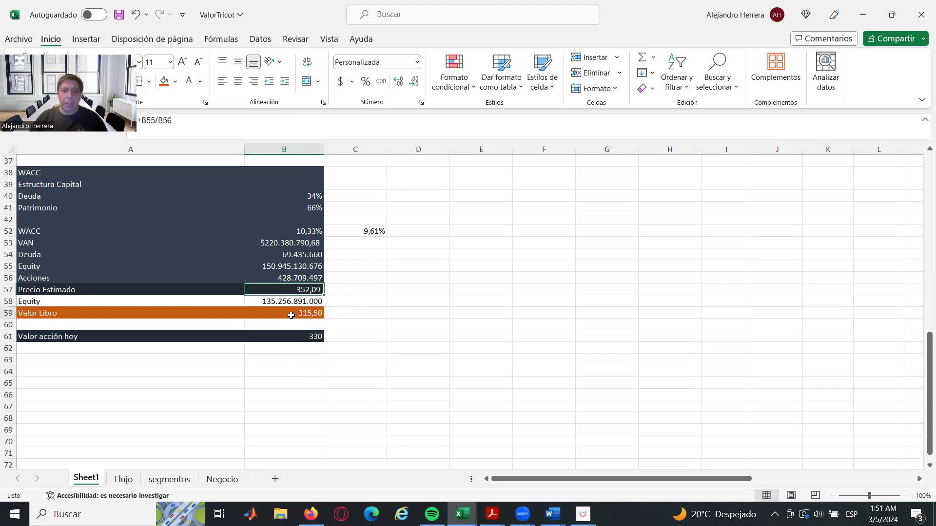
click(299, 336)
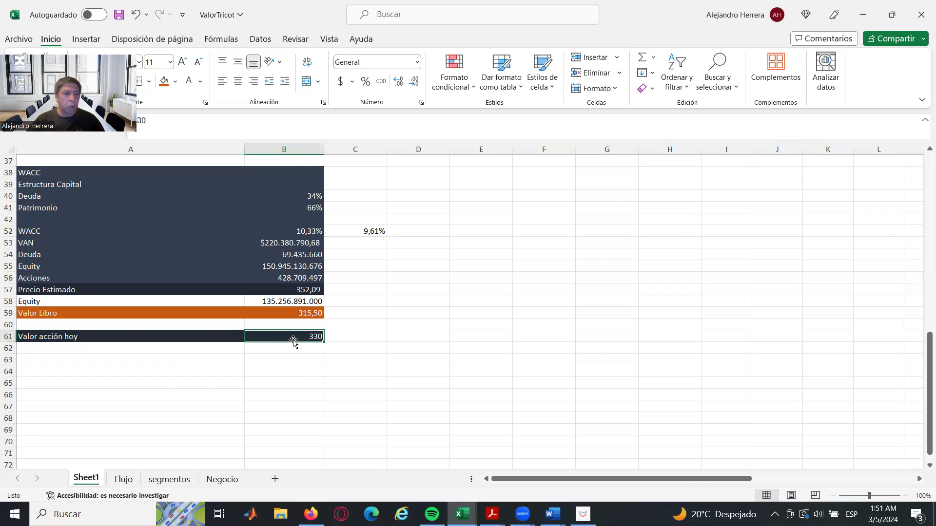
Step: Review the Opex - Capex row for 2019 to 2023 on the Flujo sheet
click(124, 480)
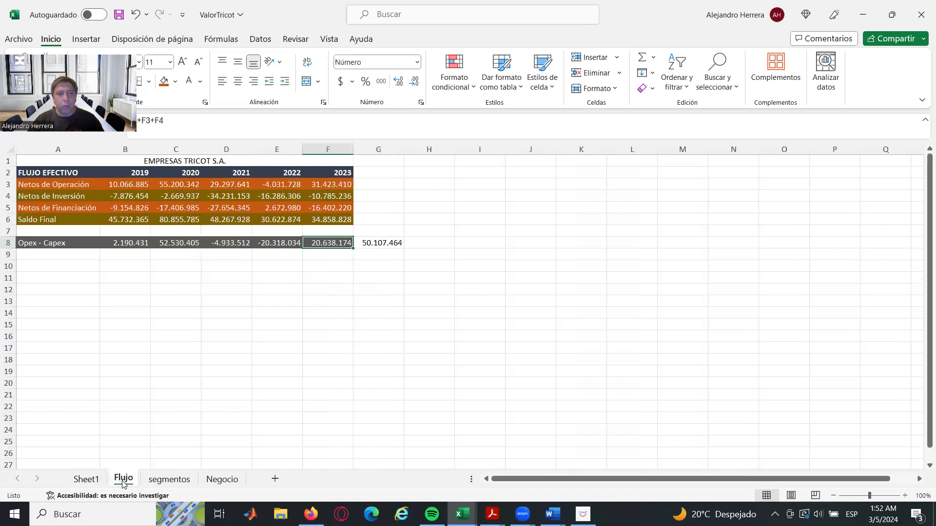
click(96, 485)
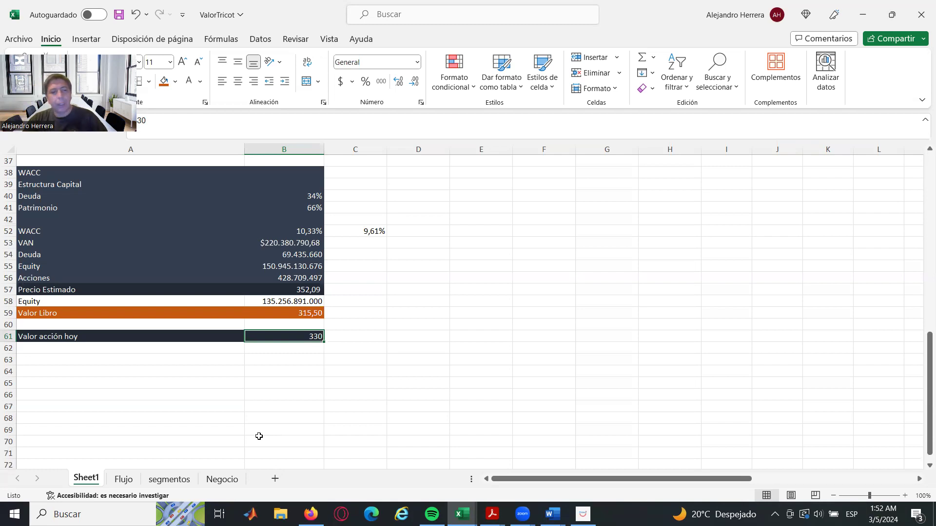
click(122, 481)
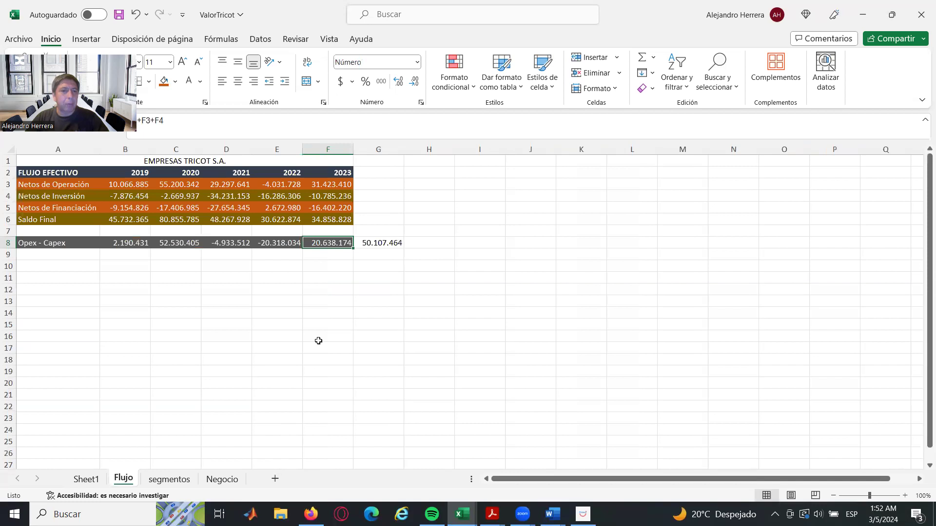
click(252, 277)
drag(134, 245, 341, 245)
click(282, 301)
Step: Clear the 2020 Opex - Capex value in C8 to check the total in G8 without it, and undo the deletion
click(165, 243)
key(Delete)
click(273, 277)
click(385, 243)
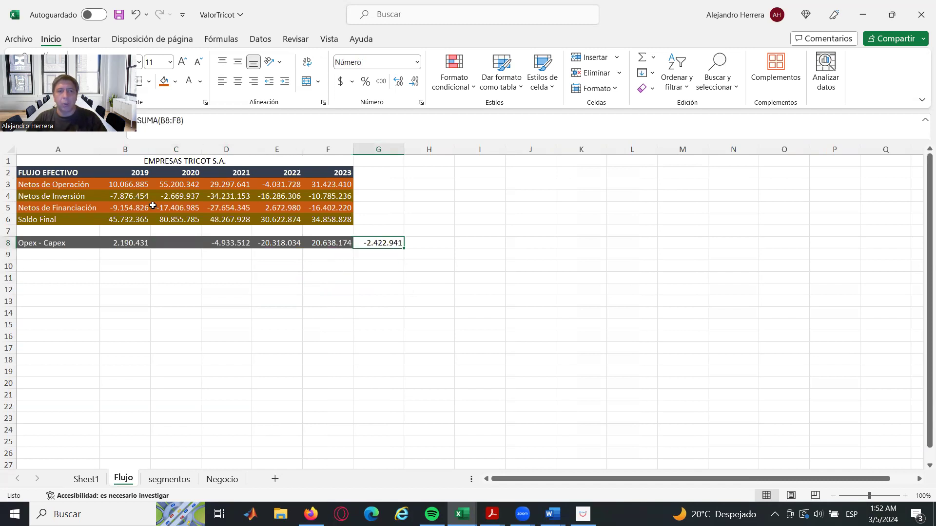
click(138, 197)
drag(125, 242, 312, 242)
click(293, 286)
click(195, 243)
click(136, 15)
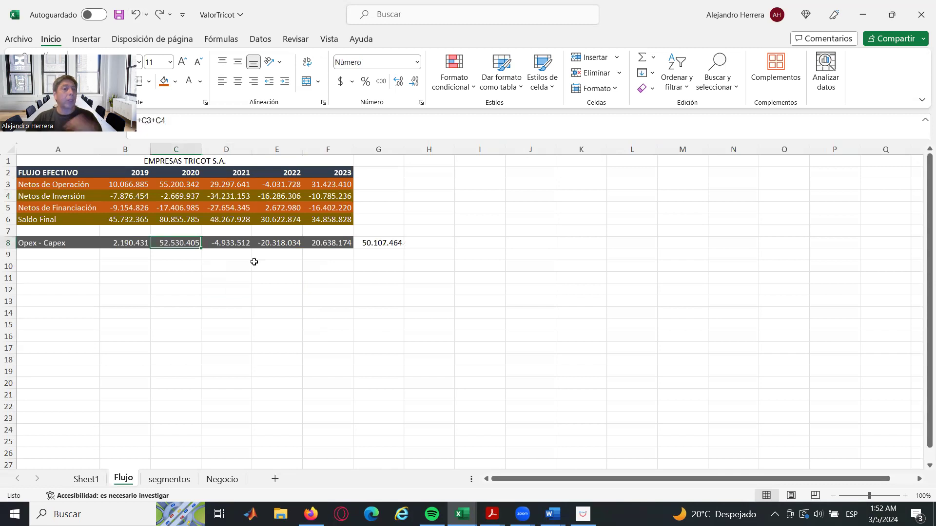
click(53, 243)
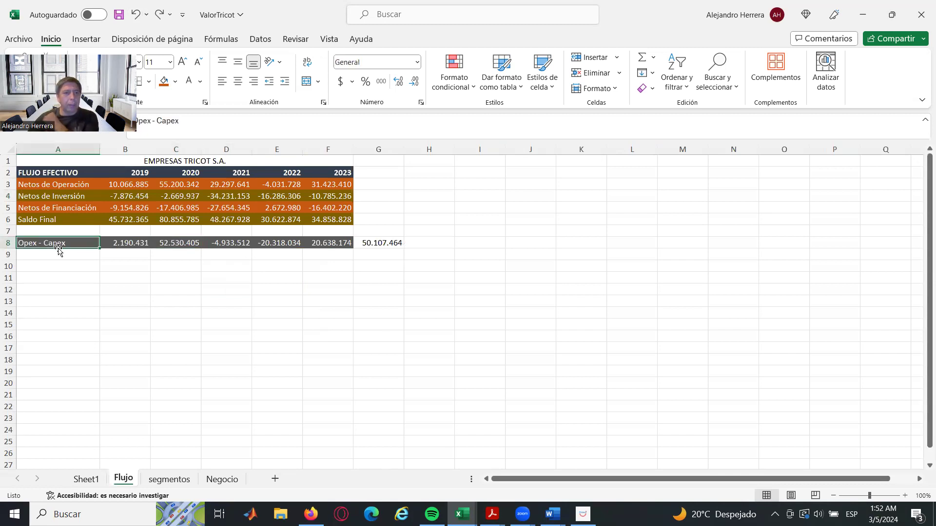
Step: Return to Sheet1 and review the Estado Resultado rows from 2017 to 2023
click(93, 482)
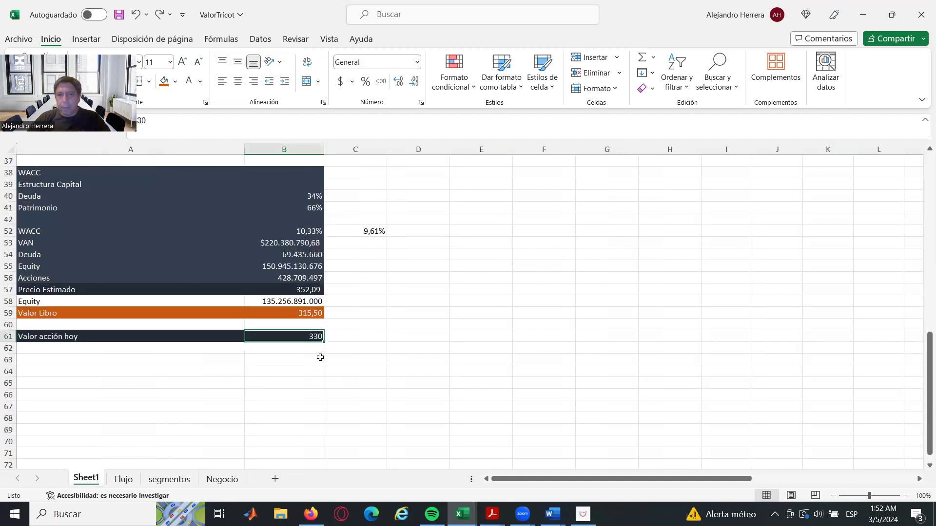
scroll(245, 361, up, 15)
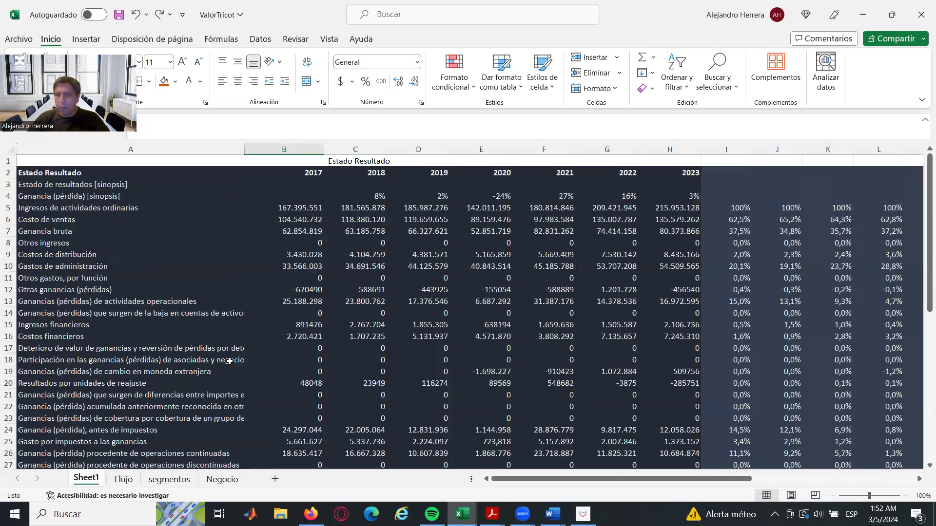
scroll(234, 368, down, 6)
scroll(229, 358, up, 5)
scroll(229, 359, down, 3)
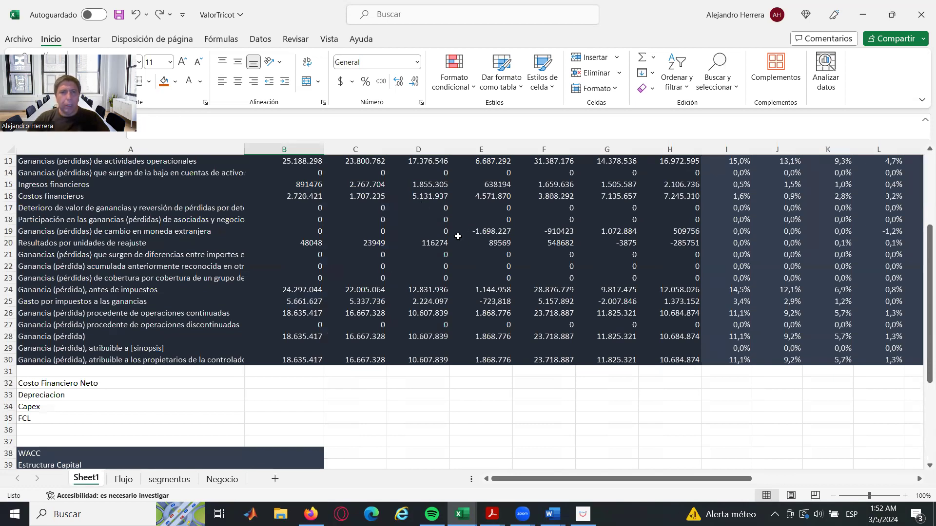
scroll(458, 239, up, 4)
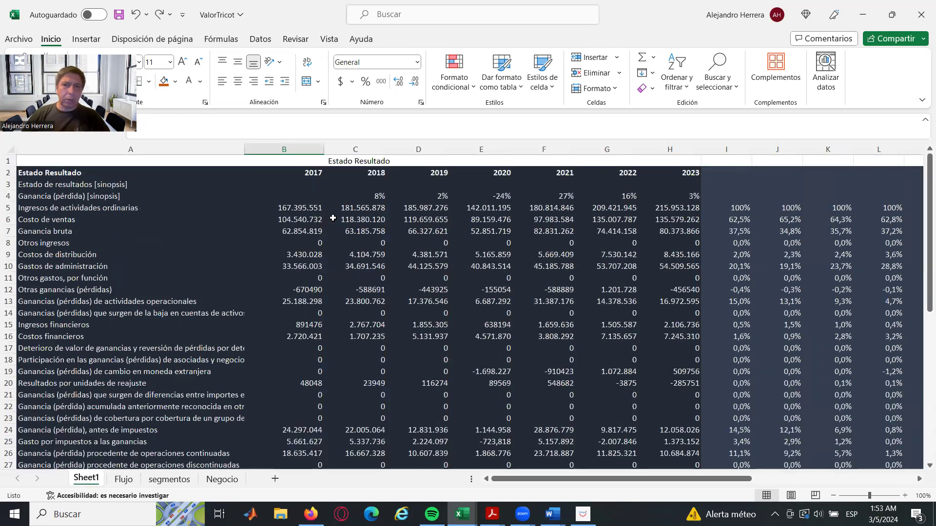